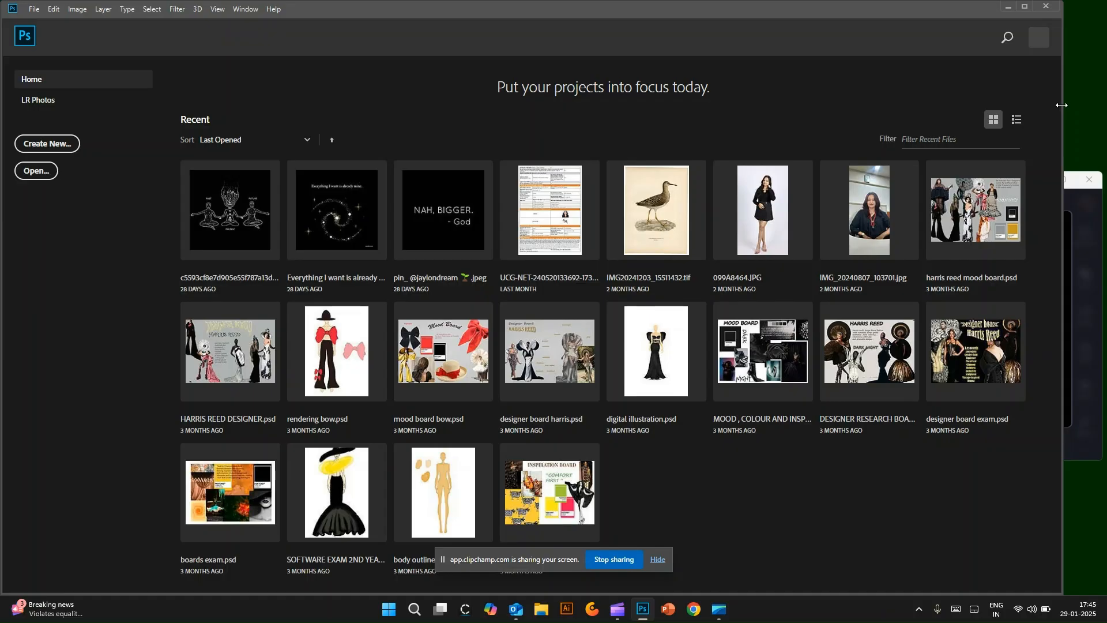
Step: Create a new 250 by 250 mm document at 75 pixels/inch in RGB Color with a white background
drag(1062, 104, 1104, 112)
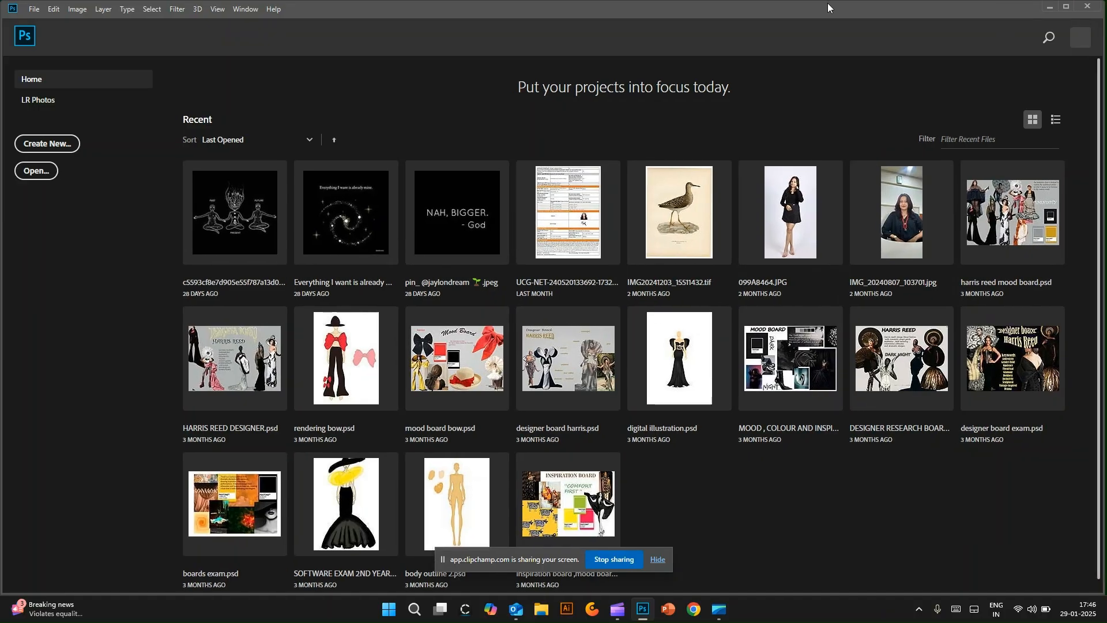
drag(828, 4, 828, 9)
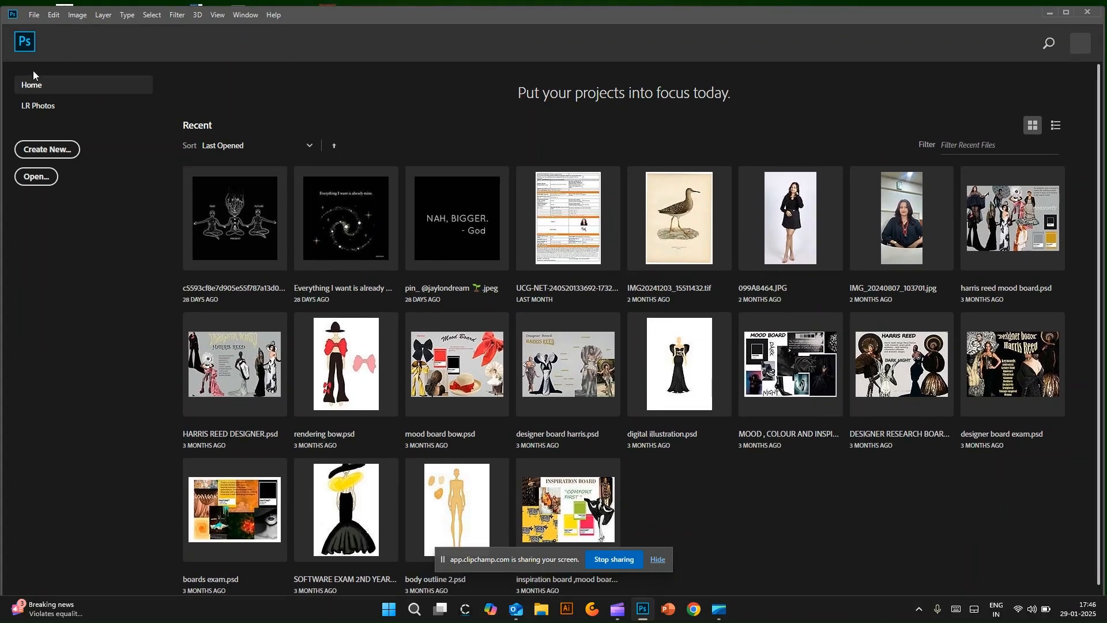
click(61, 151)
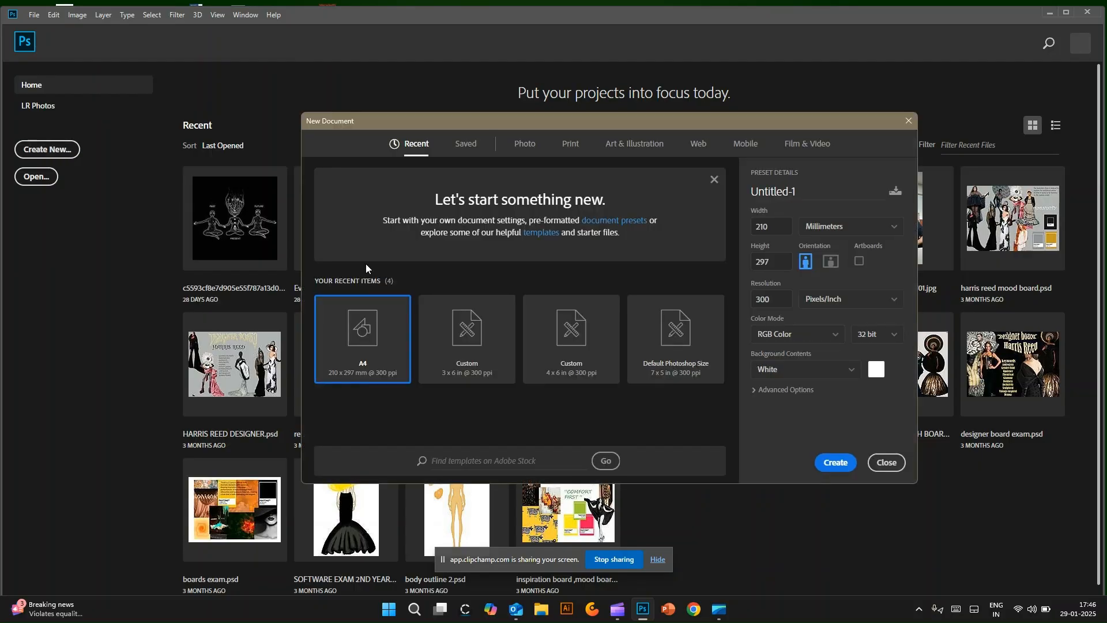
click(778, 228)
text(250)
click(772, 262)
text(250)
click(778, 297)
click(846, 360)
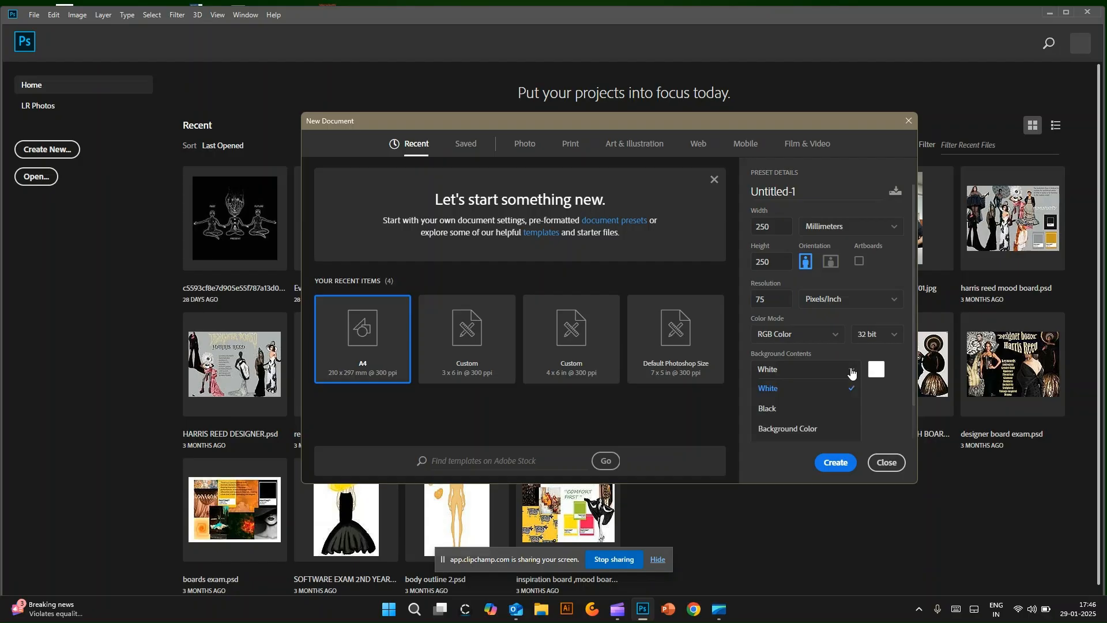
click(871, 404)
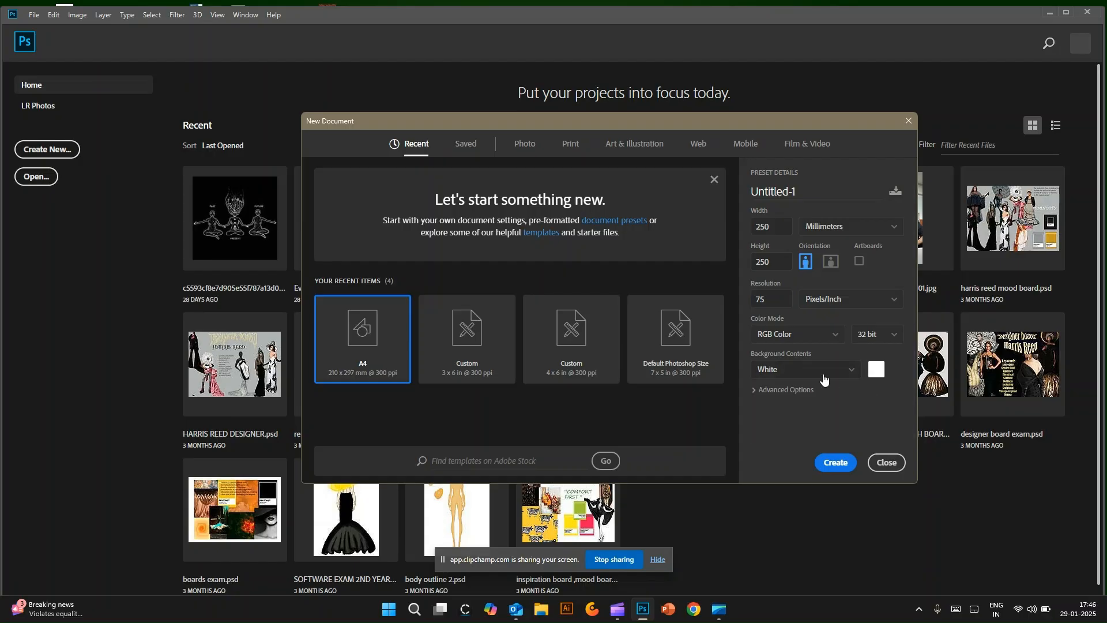
click(843, 462)
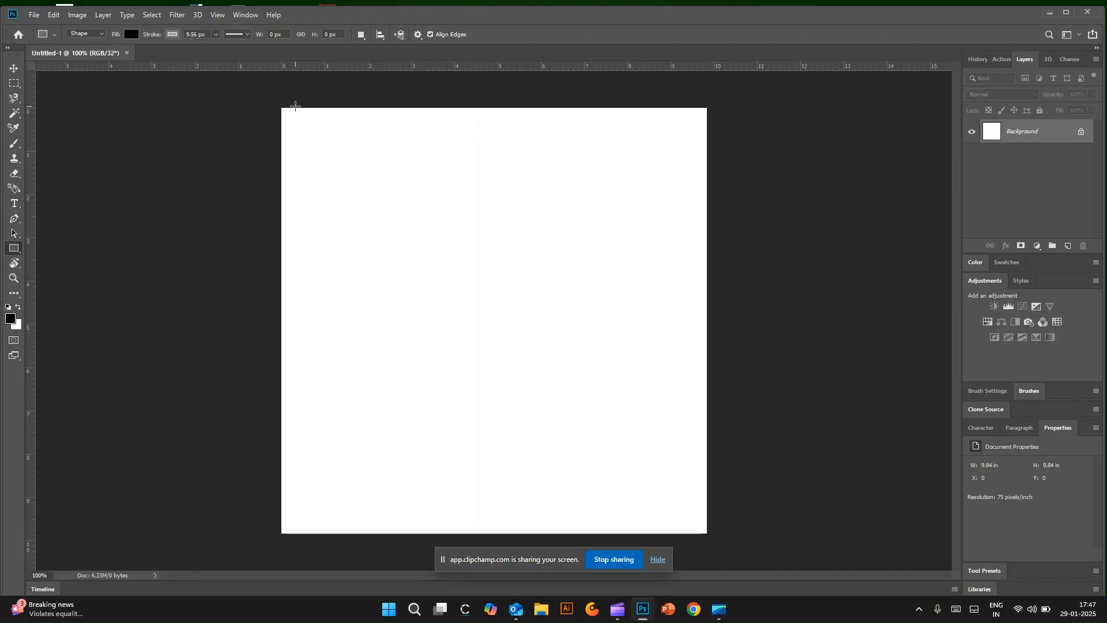
Step: Draw a black square about 93 by 93 px near the canvas's upper-left corner and remove its stroke
drag(282, 107, 337, 160)
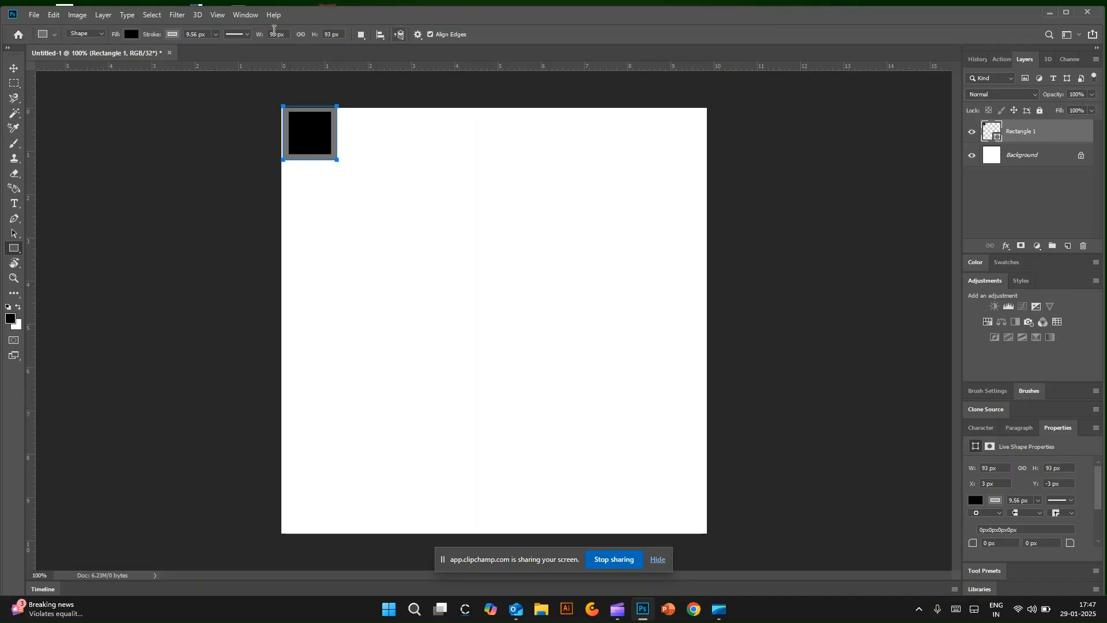
click(172, 34)
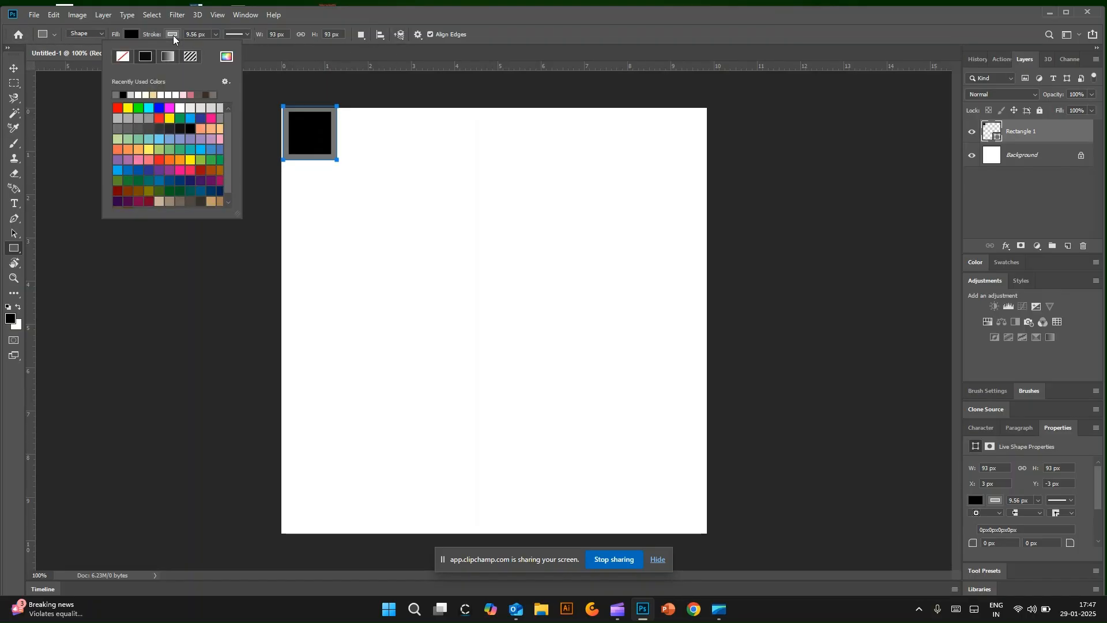
click(125, 61)
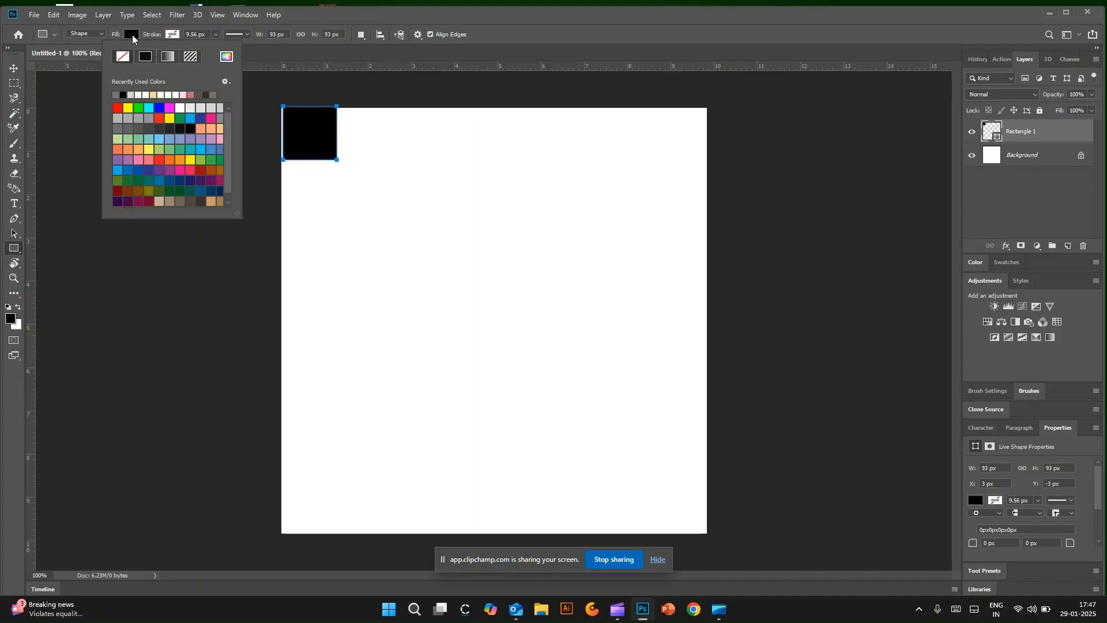
click(262, 82)
click(263, 85)
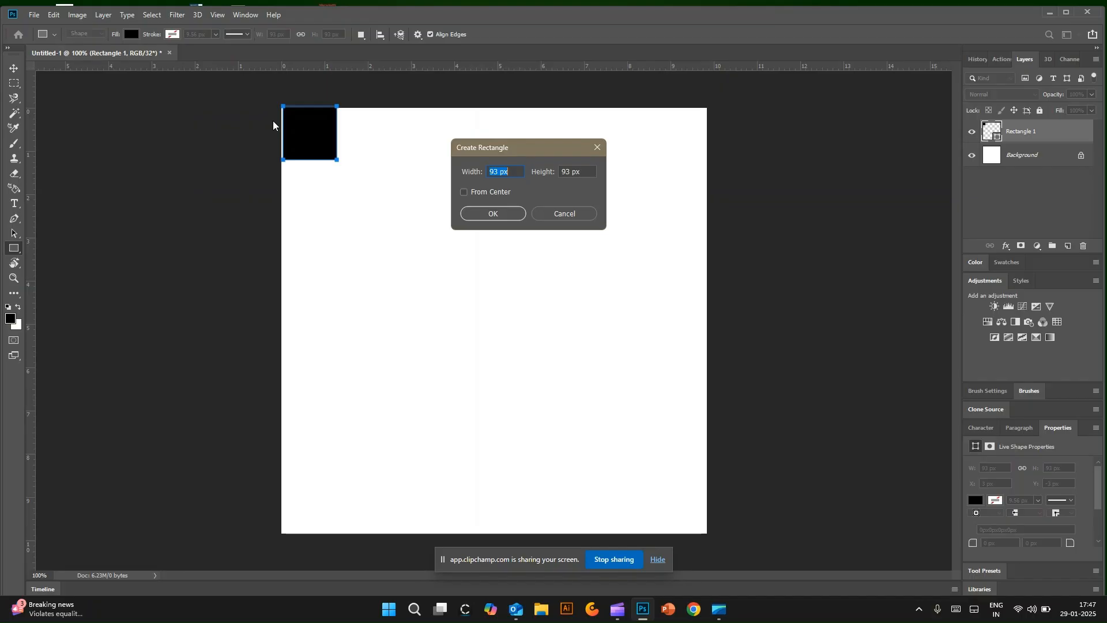
click(564, 215)
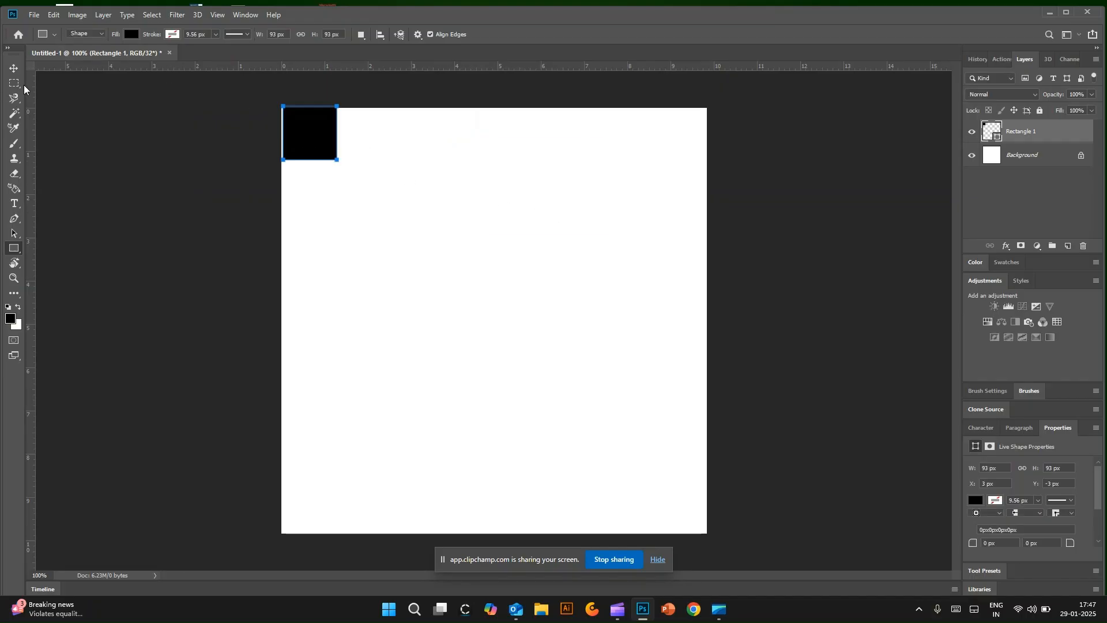
Step: Move the square flush into the canvas's upper-left corner and place a duplicate diagonally below it, touching corner to corner
click(14, 67)
drag(309, 133, 308, 136)
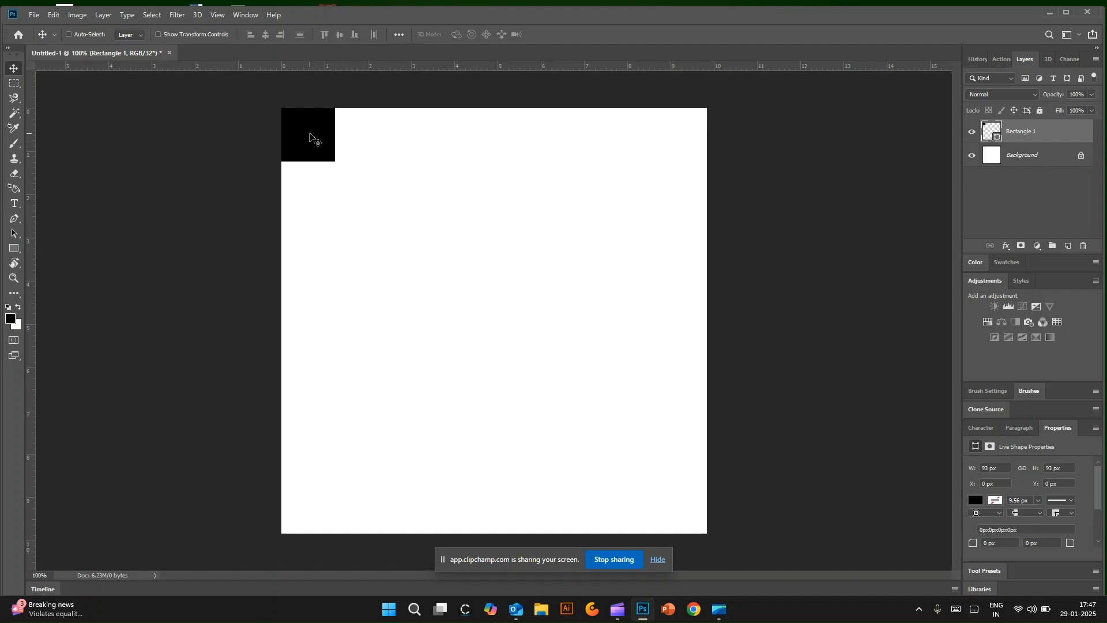
key(ctrl+j)
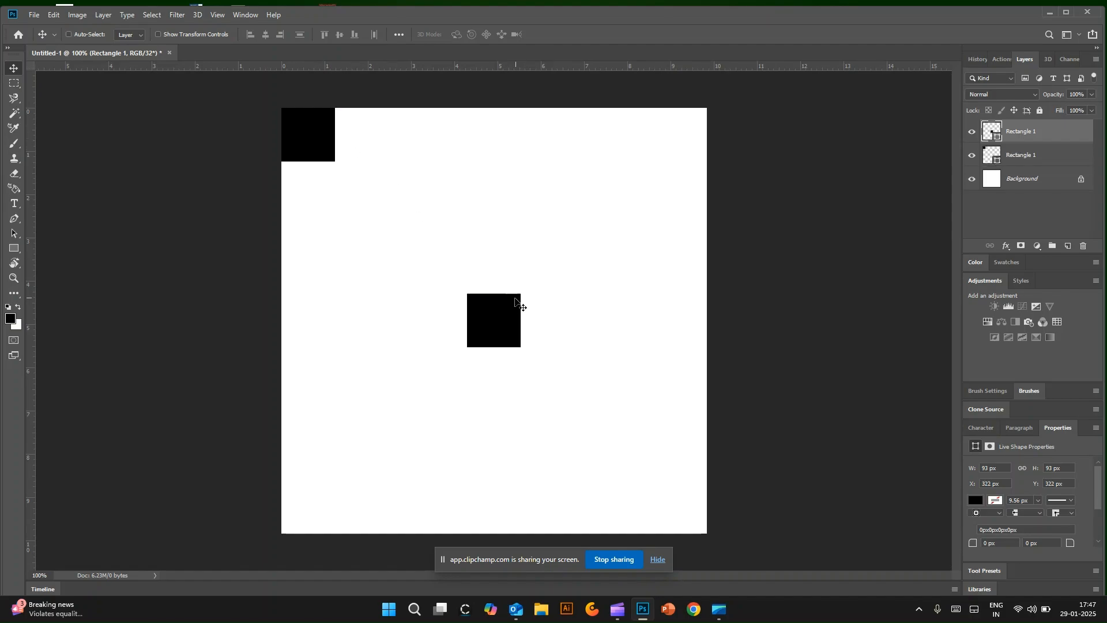
drag(498, 327, 371, 203)
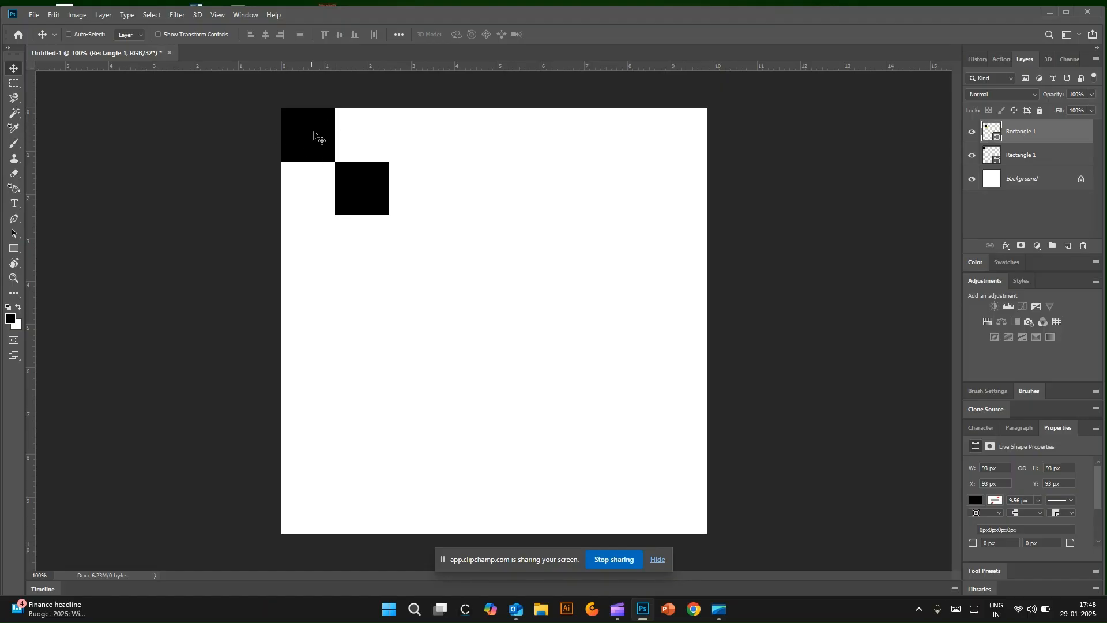
drag(311, 138, 370, 202)
Step: Merge the two single-square layers into one shape layer
ctrl+click(1028, 160)
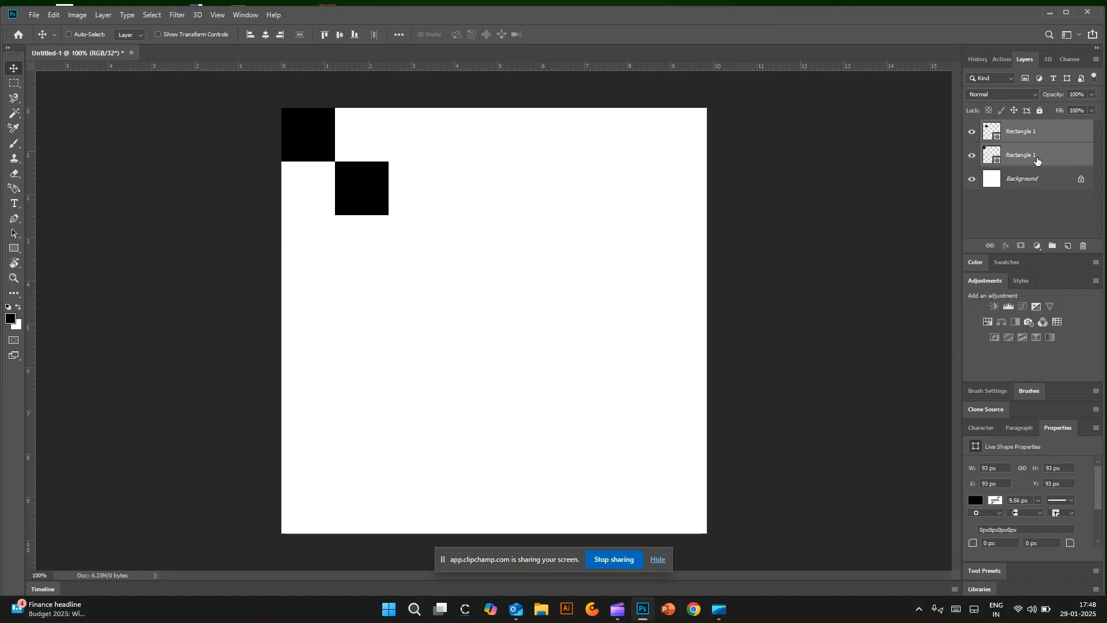
right_click(1039, 157)
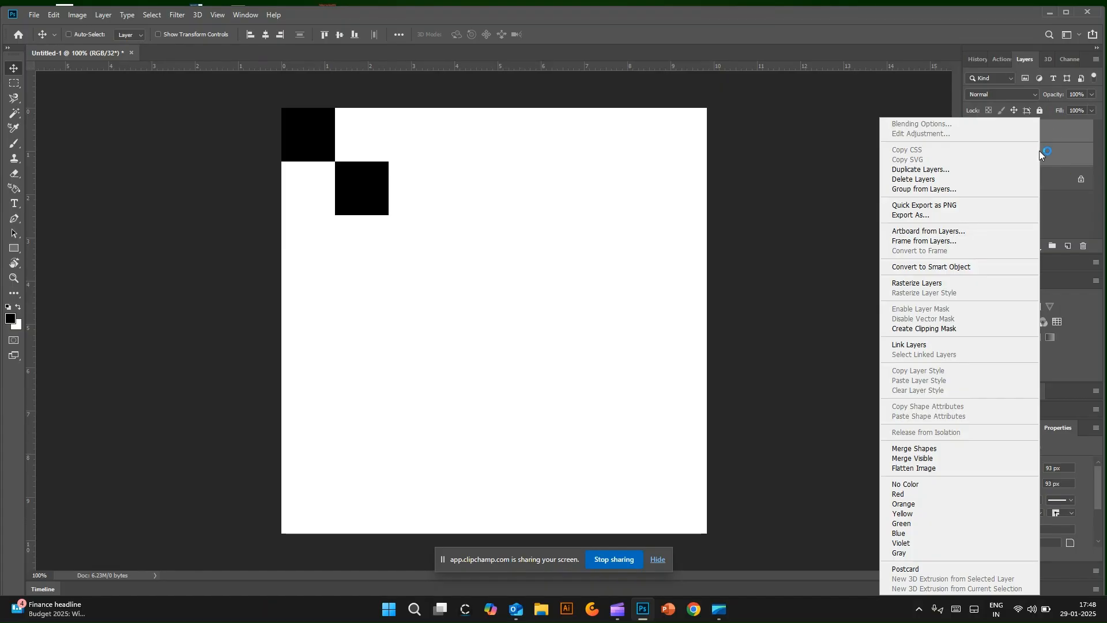
click(934, 449)
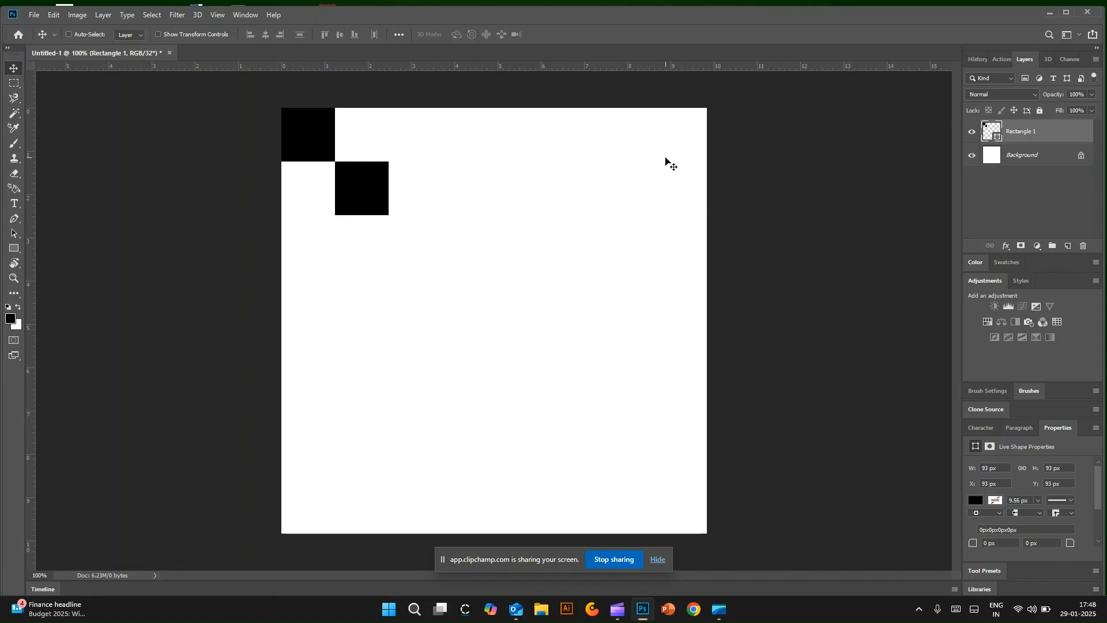
Step: Duplicate the two-square layer and place the copy diagonally below the original, continuing the line of squares corner to corner
right_click(1053, 130)
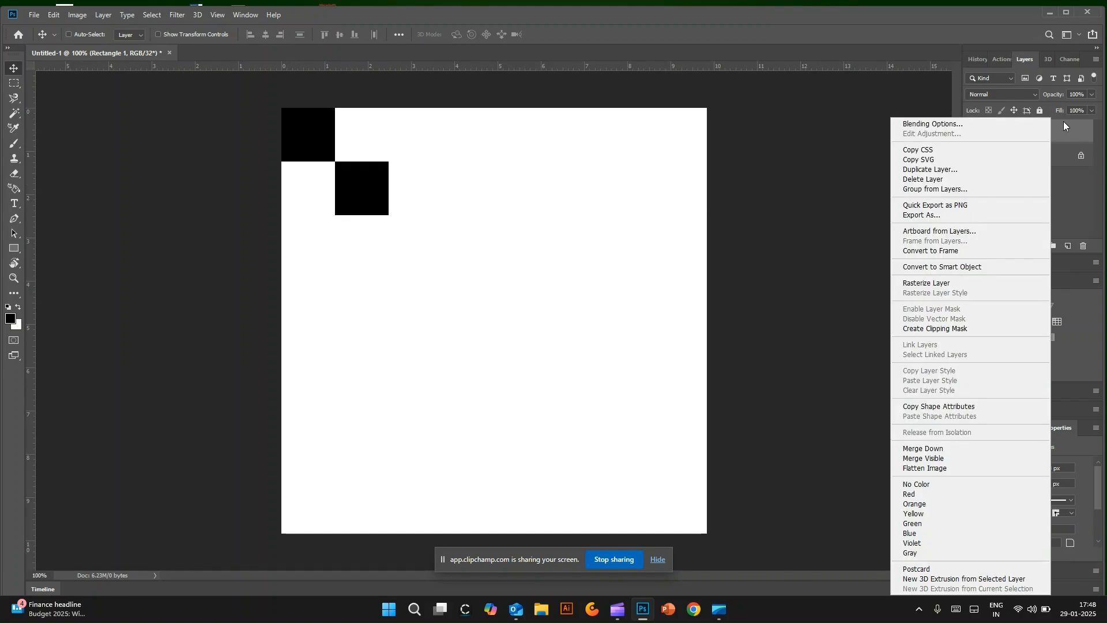
click(930, 170)
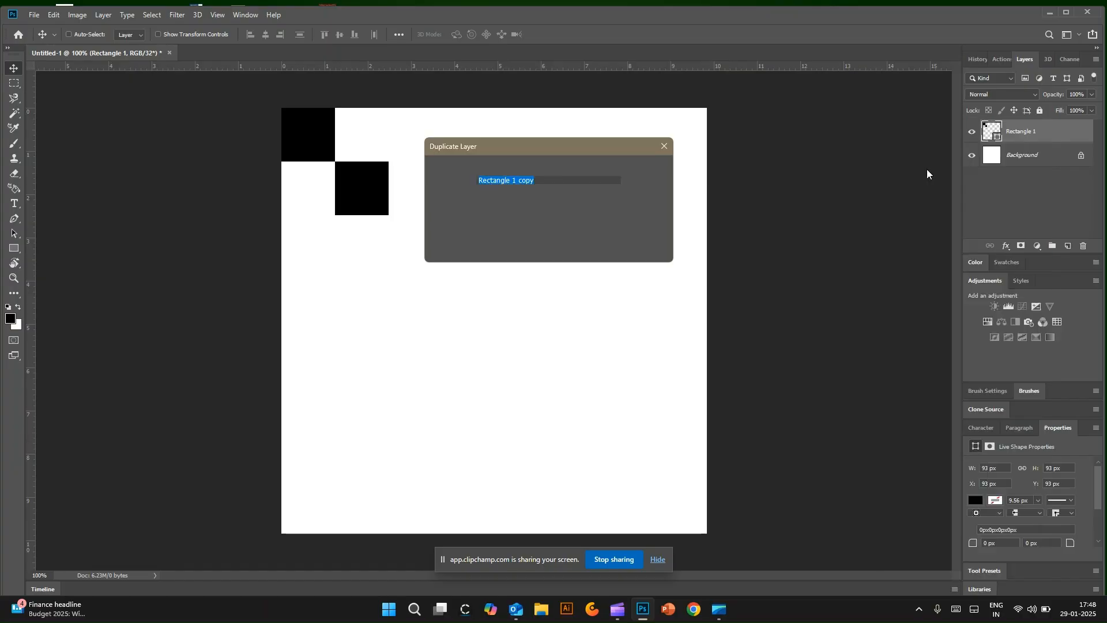
click(650, 170)
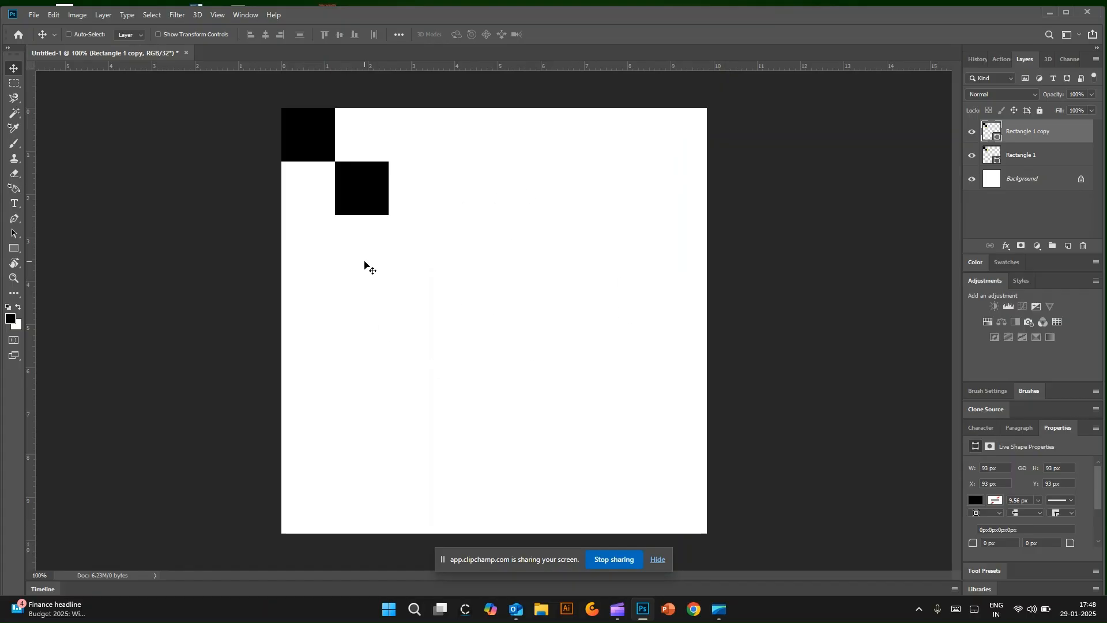
drag(368, 182, 403, 240)
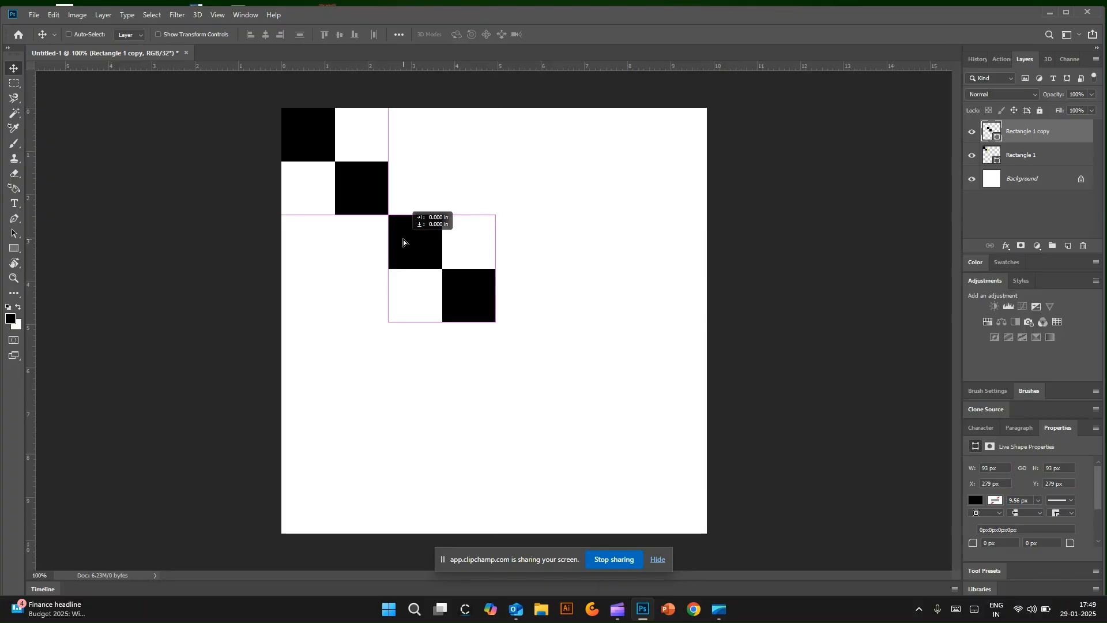
drag(403, 240, 403, 240)
drag(403, 240, 403, 240)
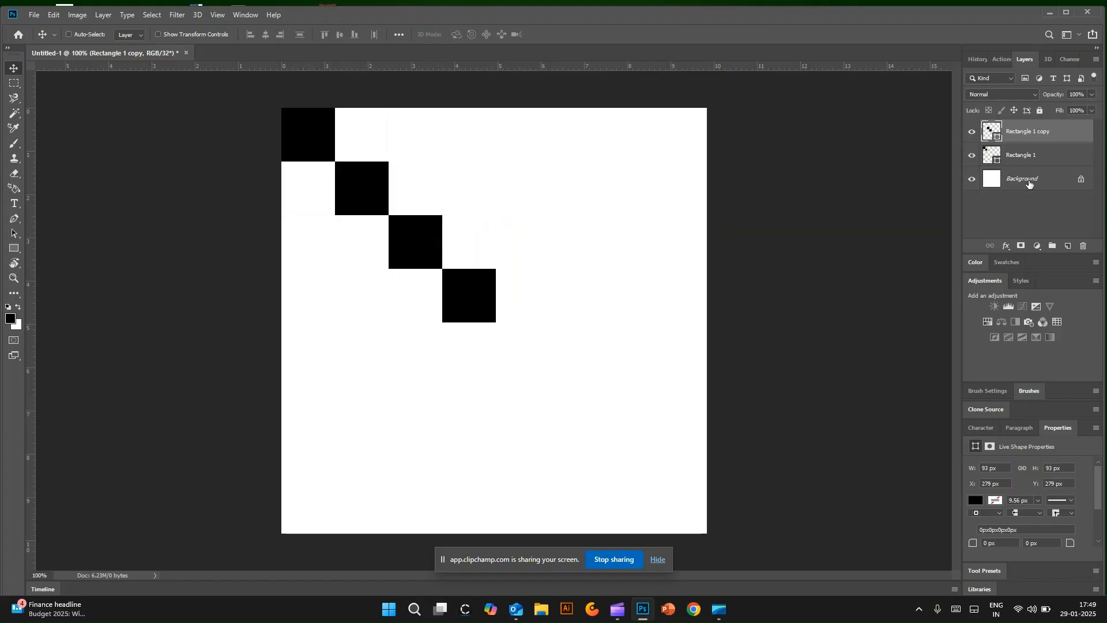
Step: Merge the two layers of paired squares into a single shape layer of four diagonal squares
ctrl+click(1038, 141)
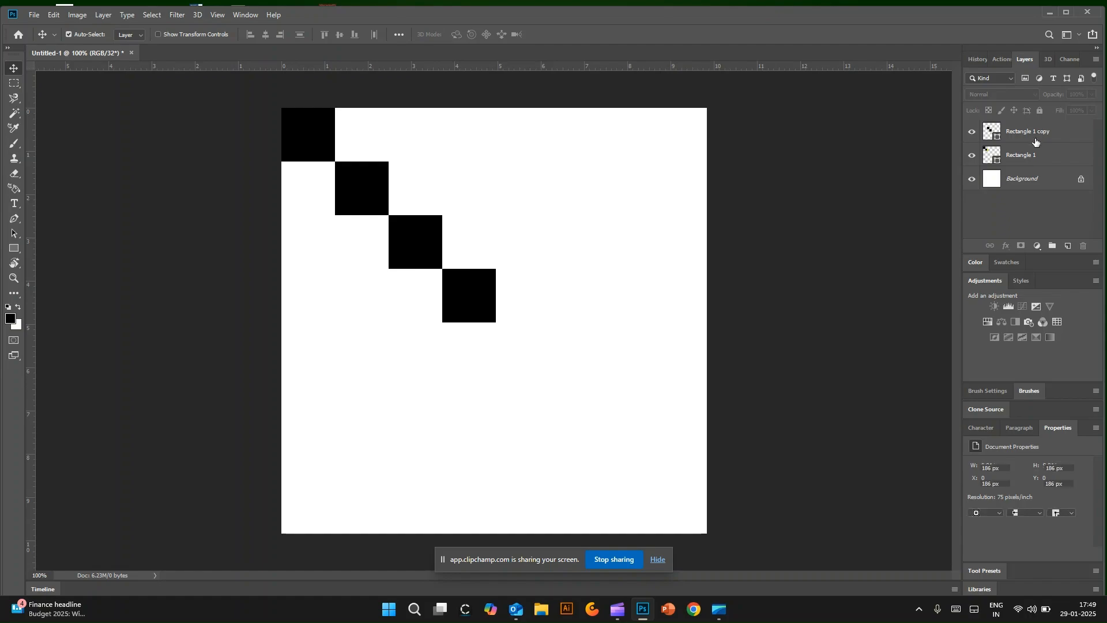
click(1035, 139)
ctrl+click(1029, 159)
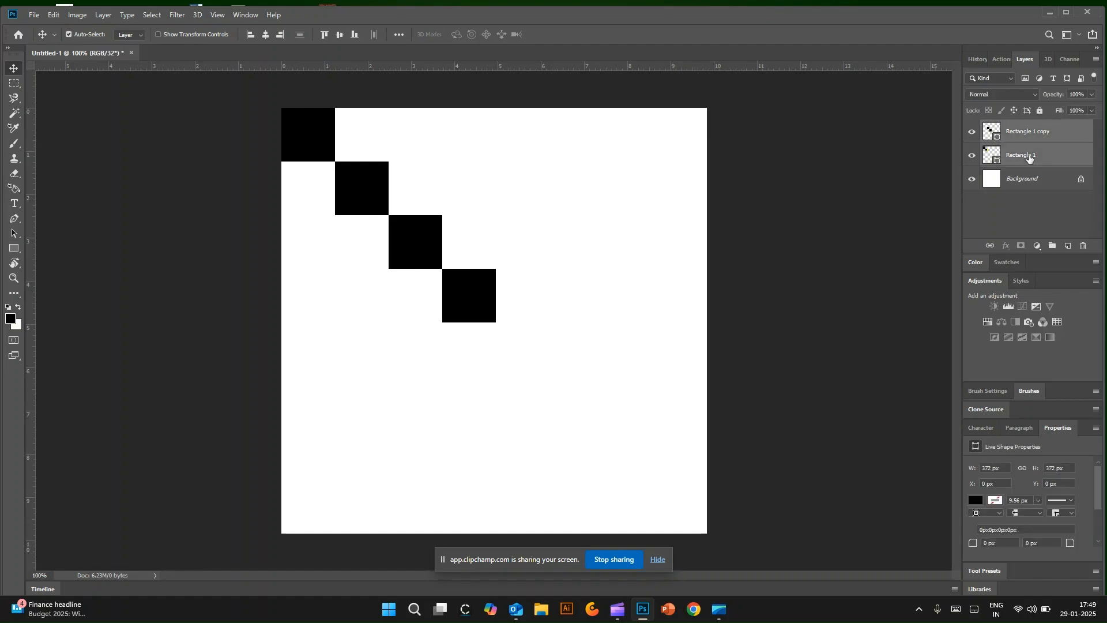
right_click(1021, 157)
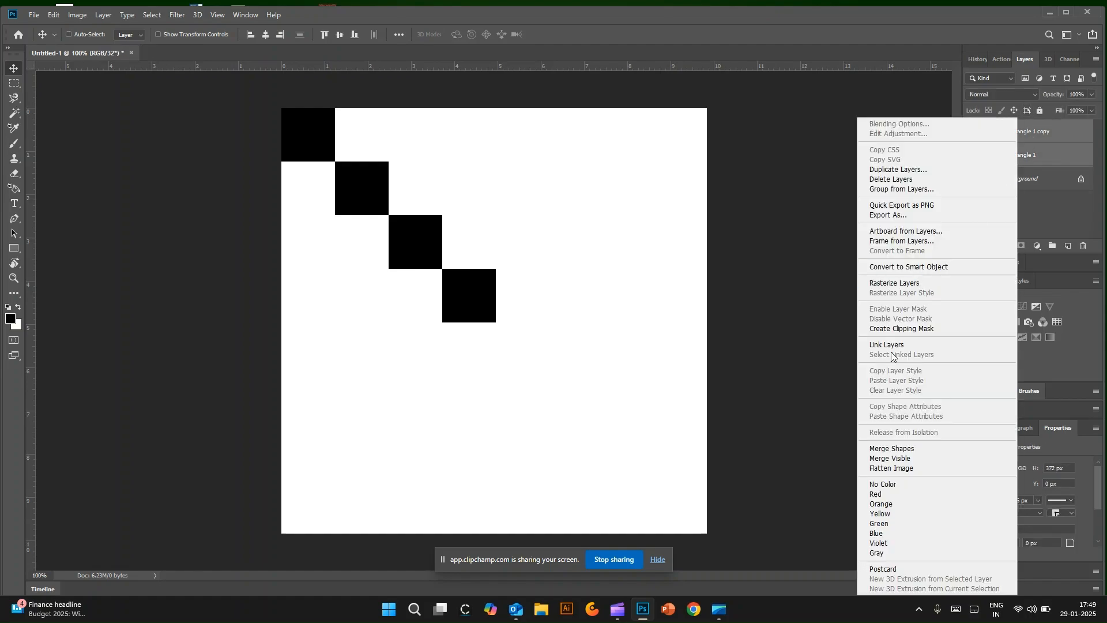
click(905, 449)
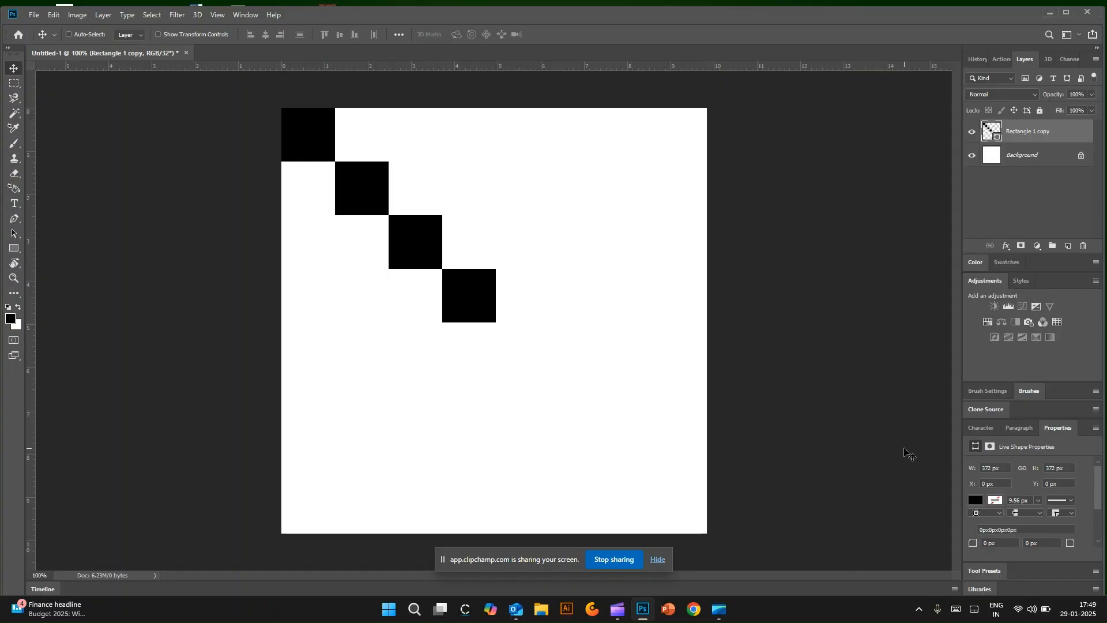
Step: Duplicate the four-square layer and place the copy so the diagonal continues down to the canvas's lower-right corner
click(972, 133)
click(973, 132)
key(ctrl)
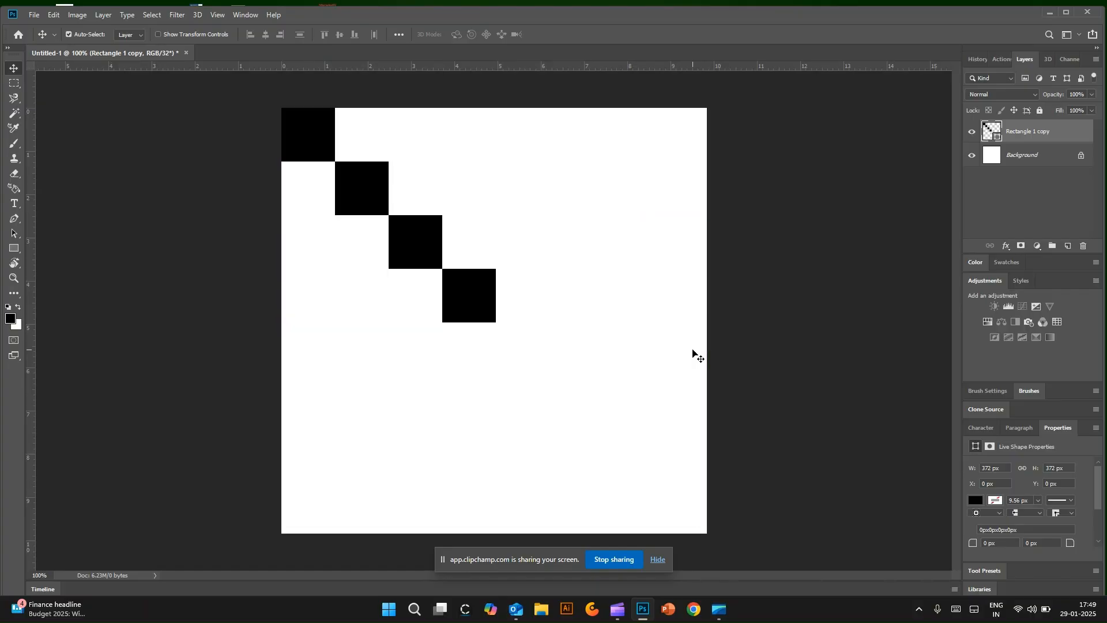
key(ctrl+alt+shift+t)
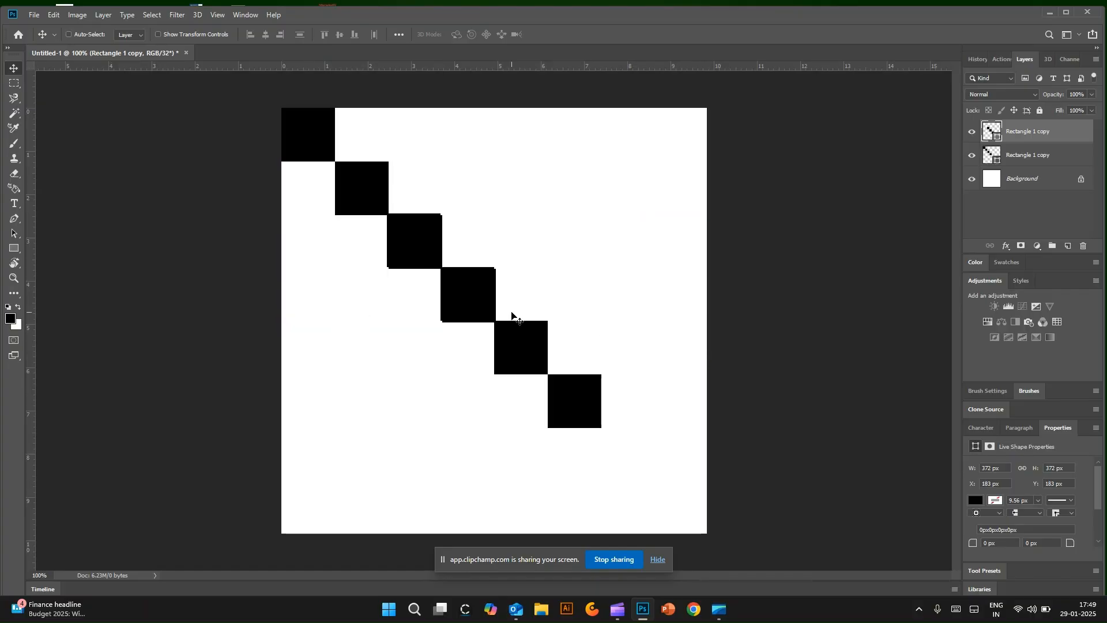
drag(510, 339, 574, 394)
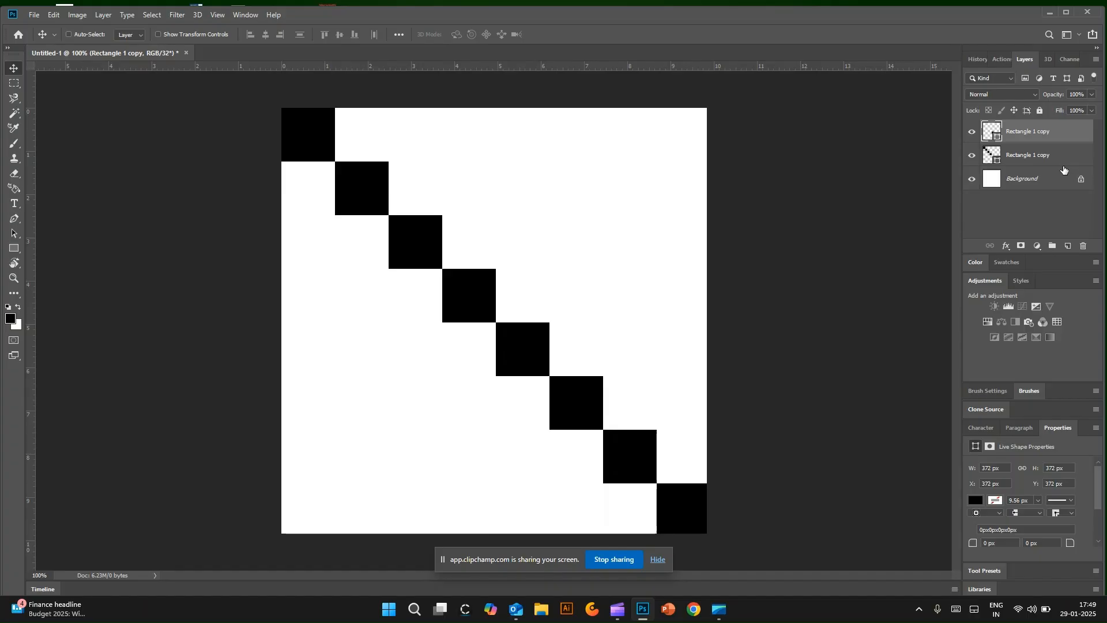
Step: Merge the two four-square layers into one shape layer holding the whole diagonal
ctrl+click(1044, 159)
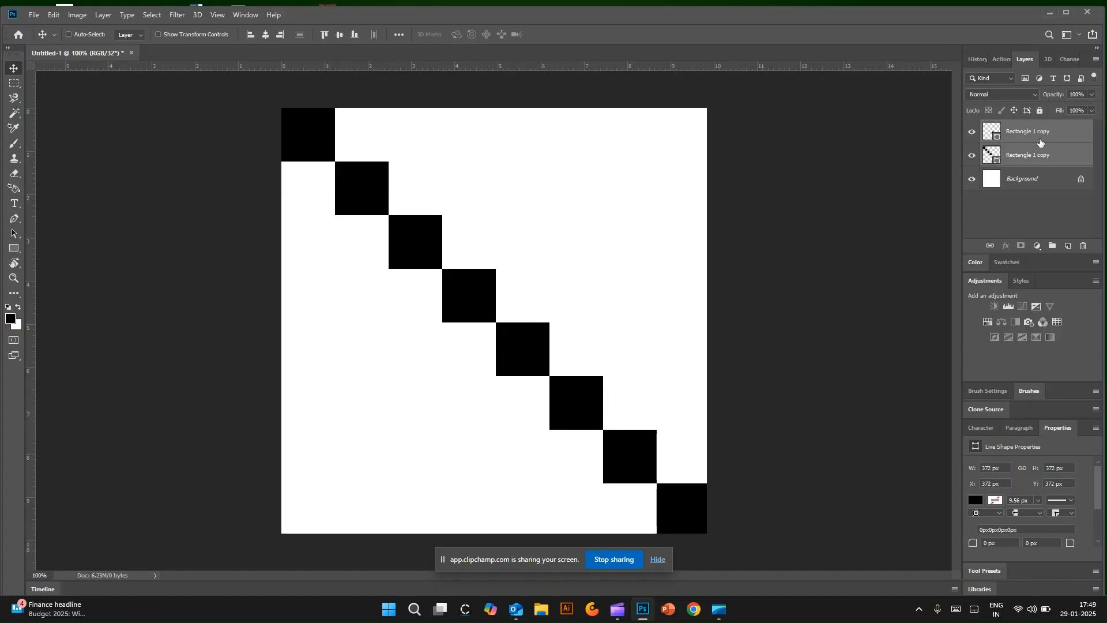
right_click(1047, 142)
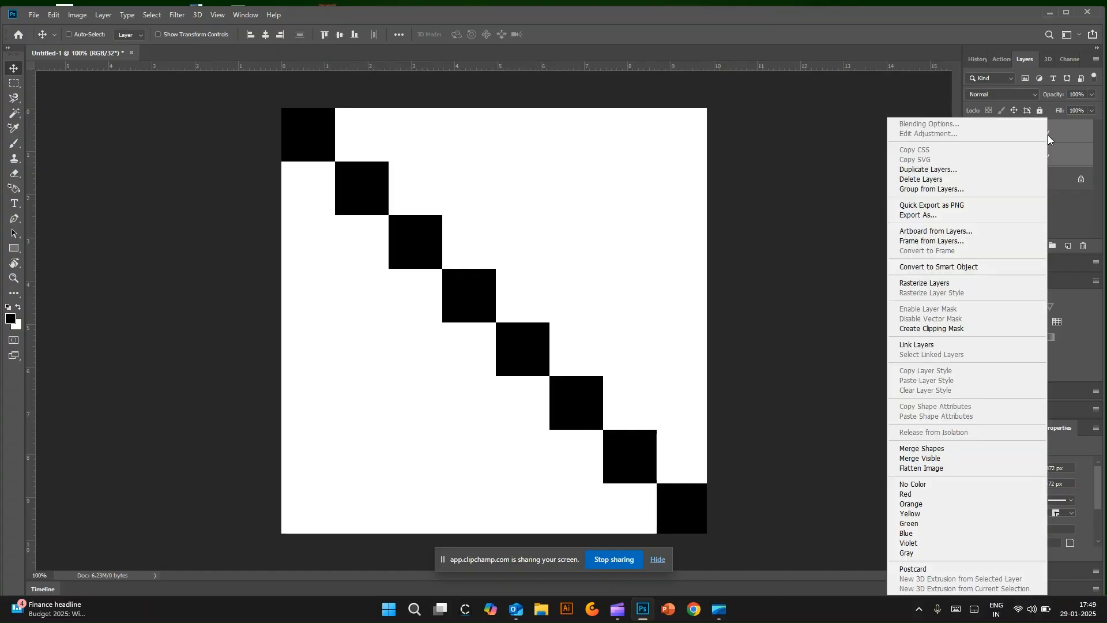
click(934, 454)
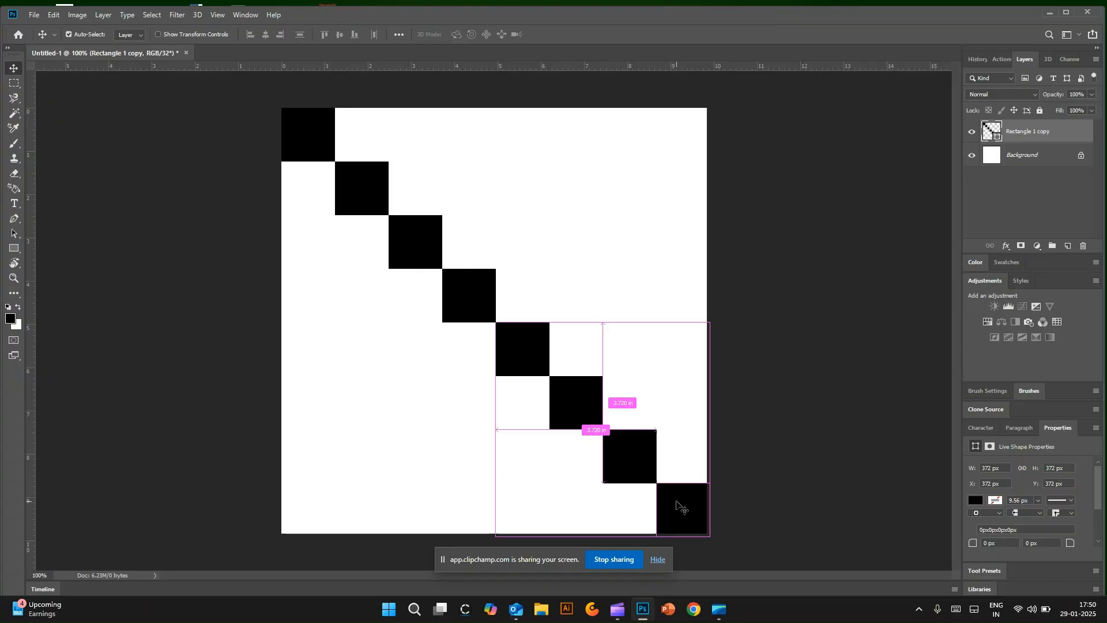
Step: Scale the diagonal of squares proportionally to 99.19% so it ends exactly at the canvas's lower-right corner
key(ctrl+t)
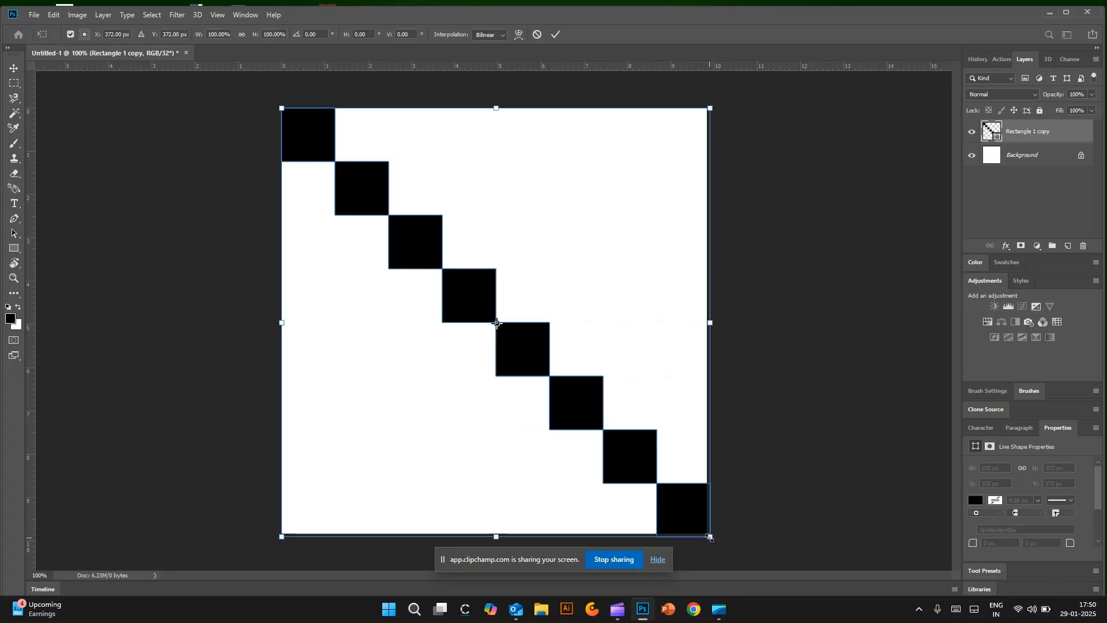
drag(710, 536, 706, 533)
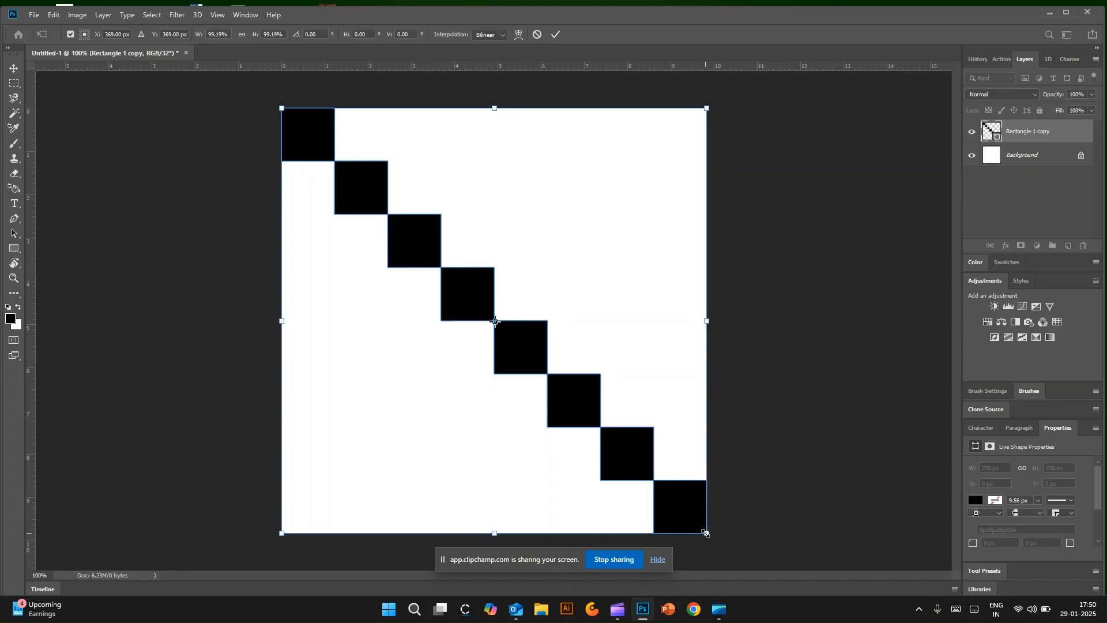
click(555, 34)
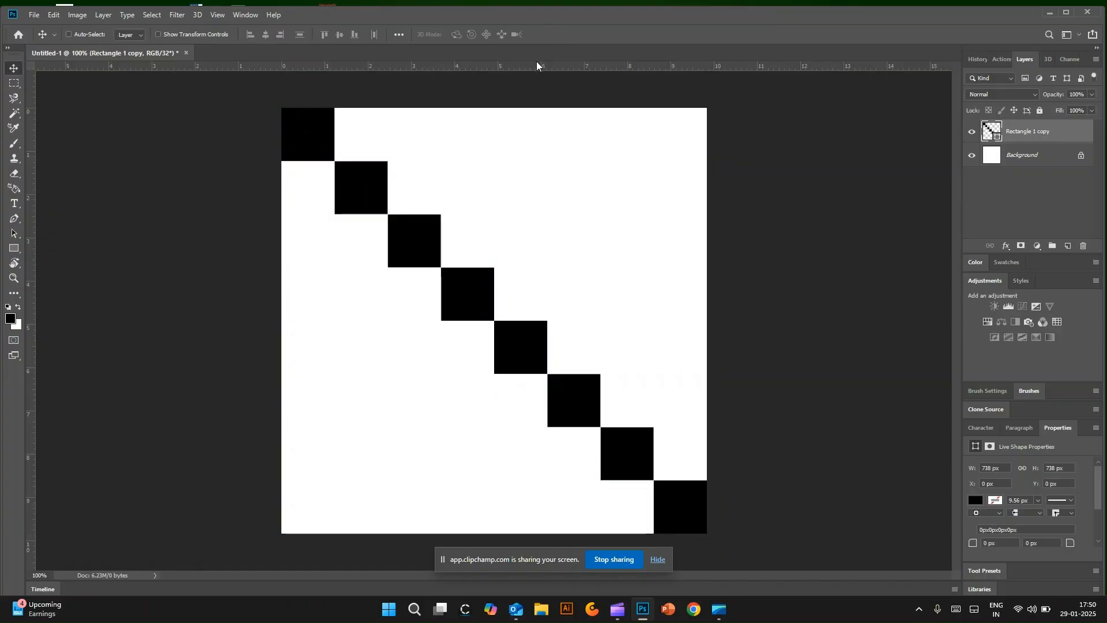
Step: Hide the white Background layer and define the diagonal of squares as a pattern named "denim pattern"
click(972, 155)
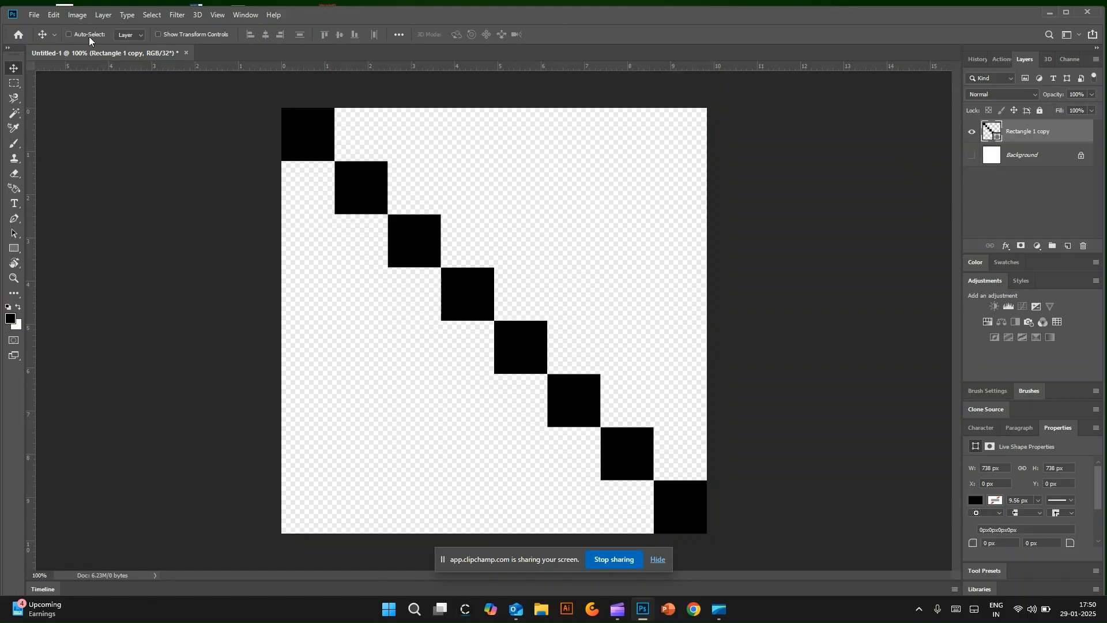
click(54, 15)
click(81, 328)
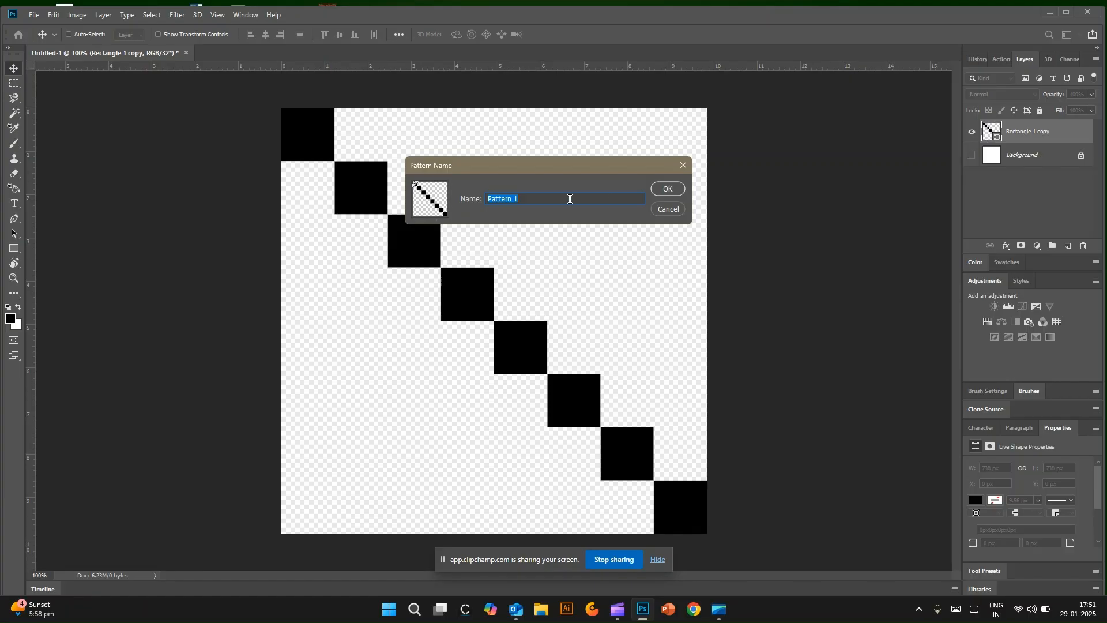
key(BackSpace)
text(denim pattern)
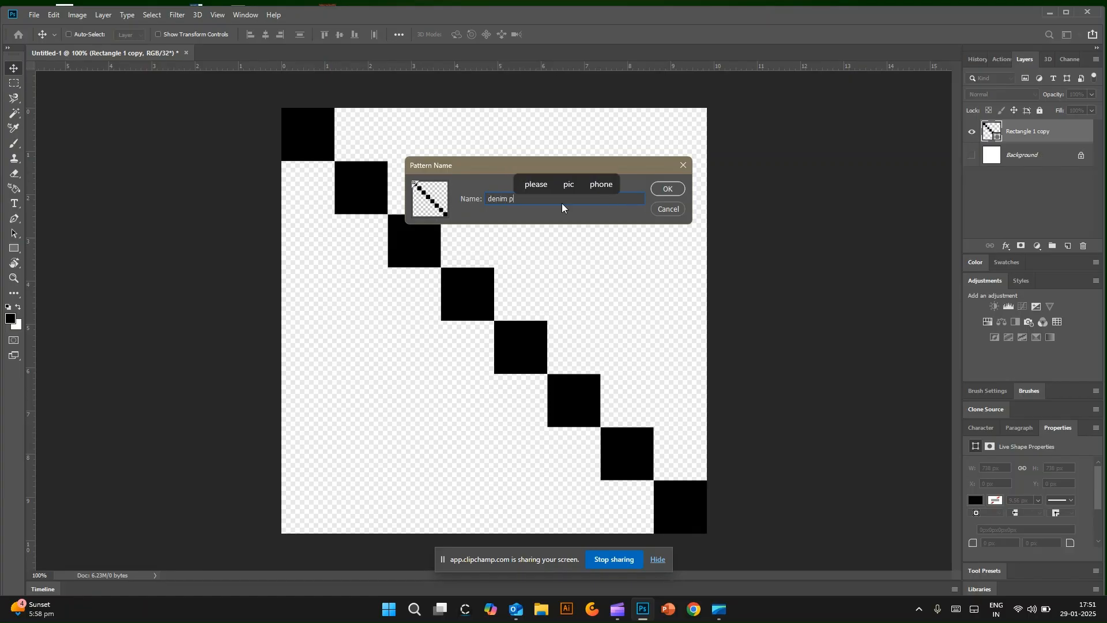
click(679, 192)
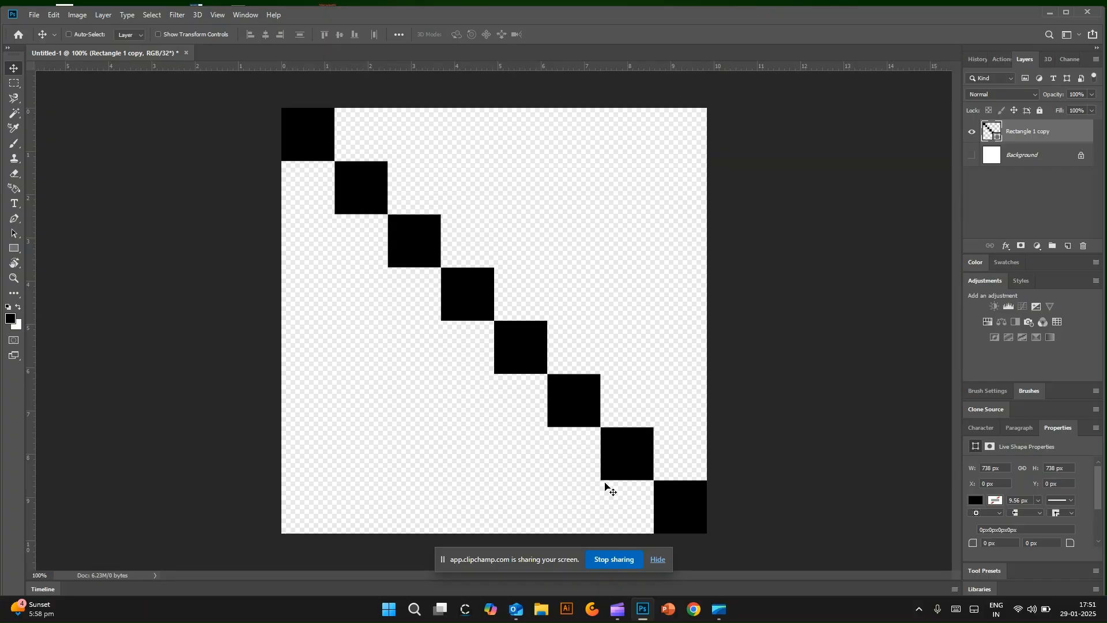
Step: Create a new document 3000 by 3000 pixels at a resolution of 300 pixels/inch
click(35, 17)
click(42, 27)
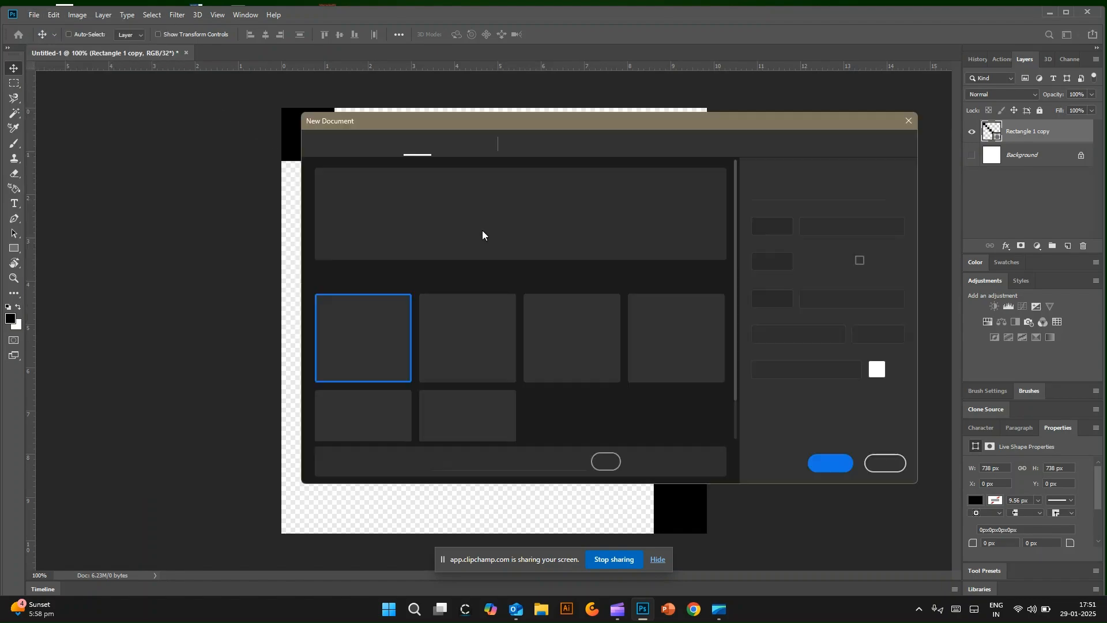
click(778, 227)
text(3000)
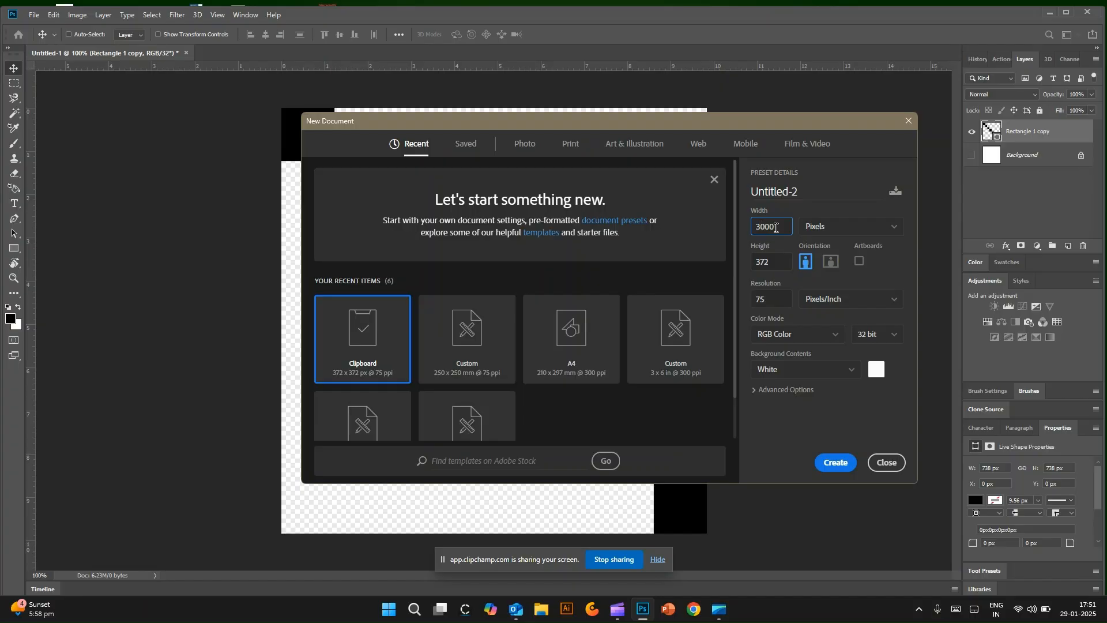
click(778, 262)
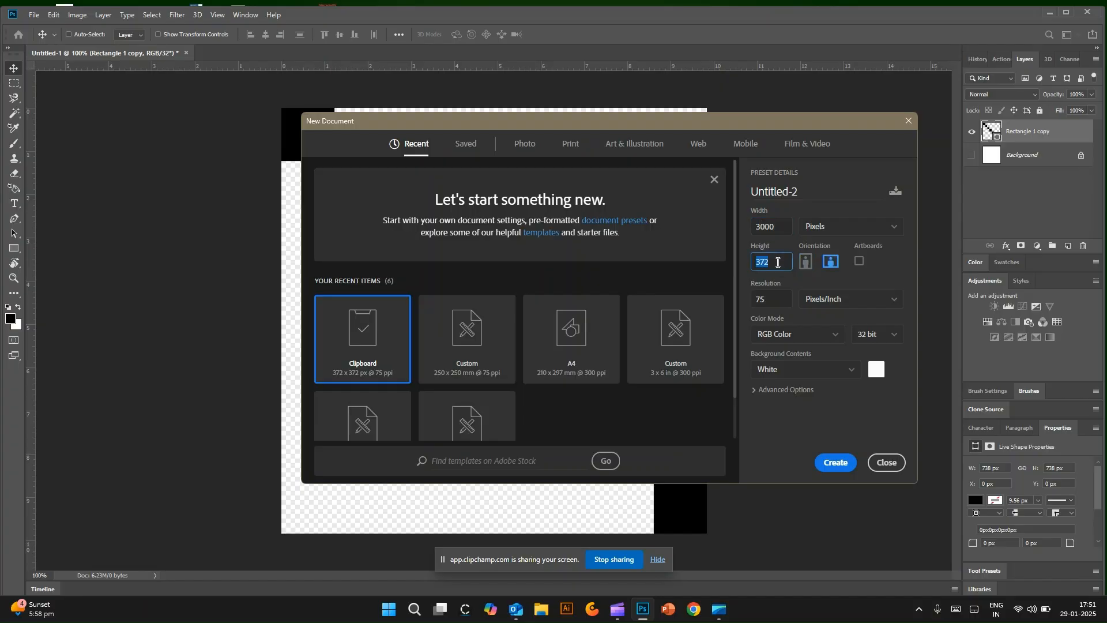
text(3000)
click(771, 295)
text(3)
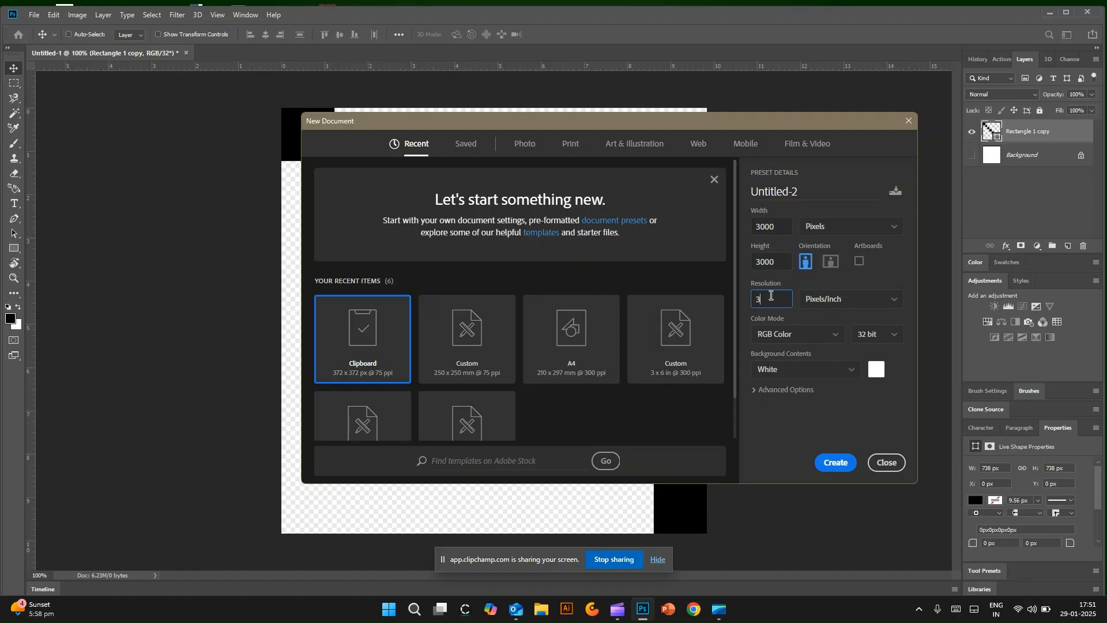
click(835, 462)
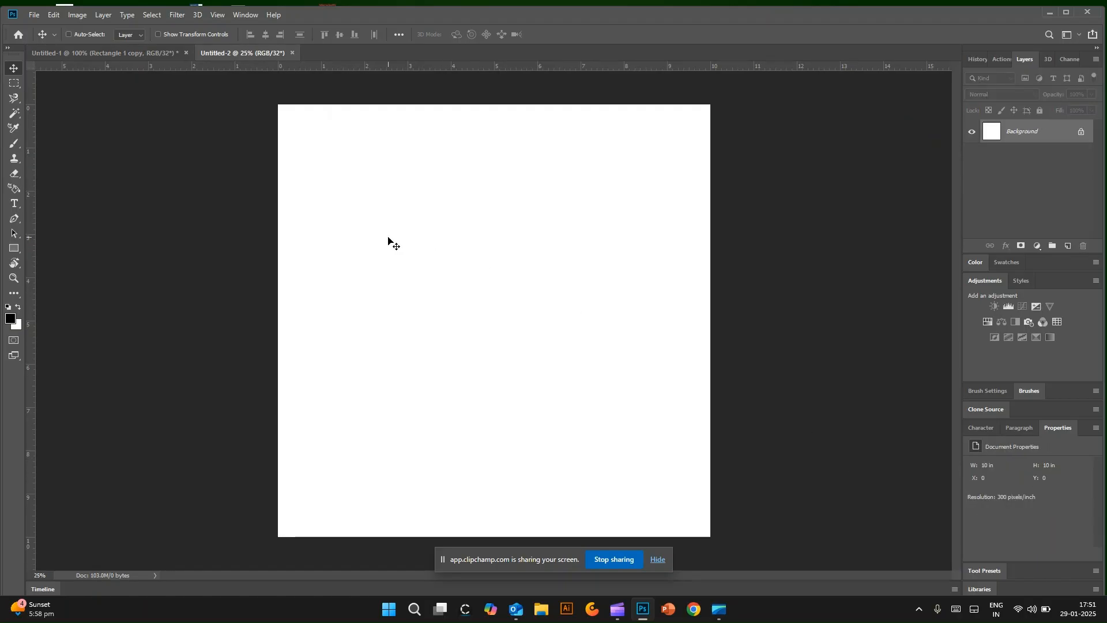
Step: Unlock the new document's background so it becomes a regular layer, leaving its layer style unchanged
click(166, 54)
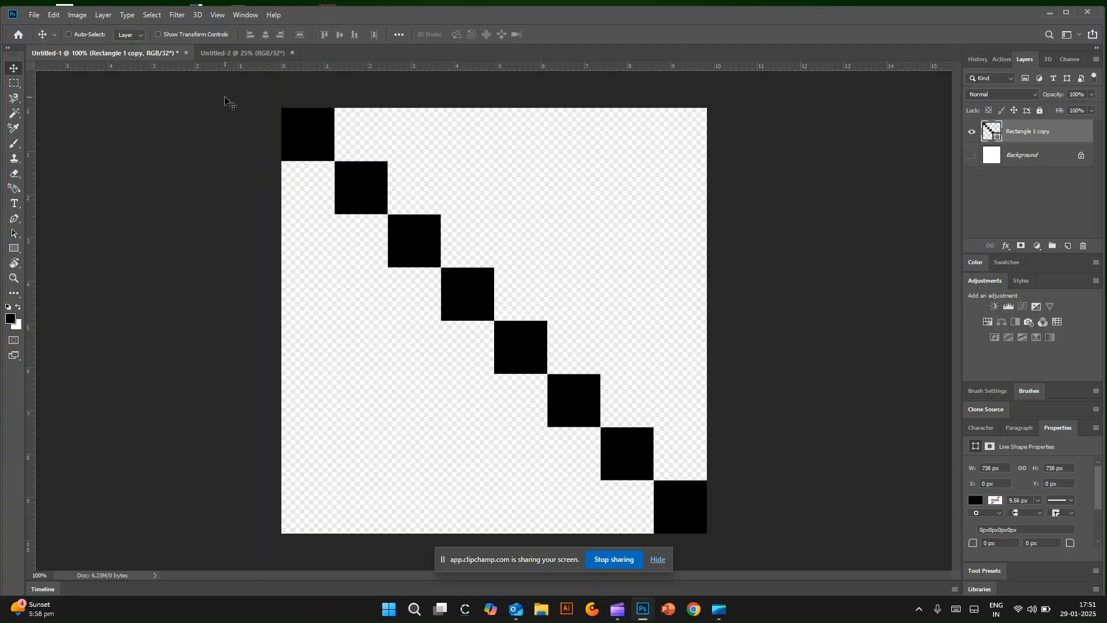
click(266, 52)
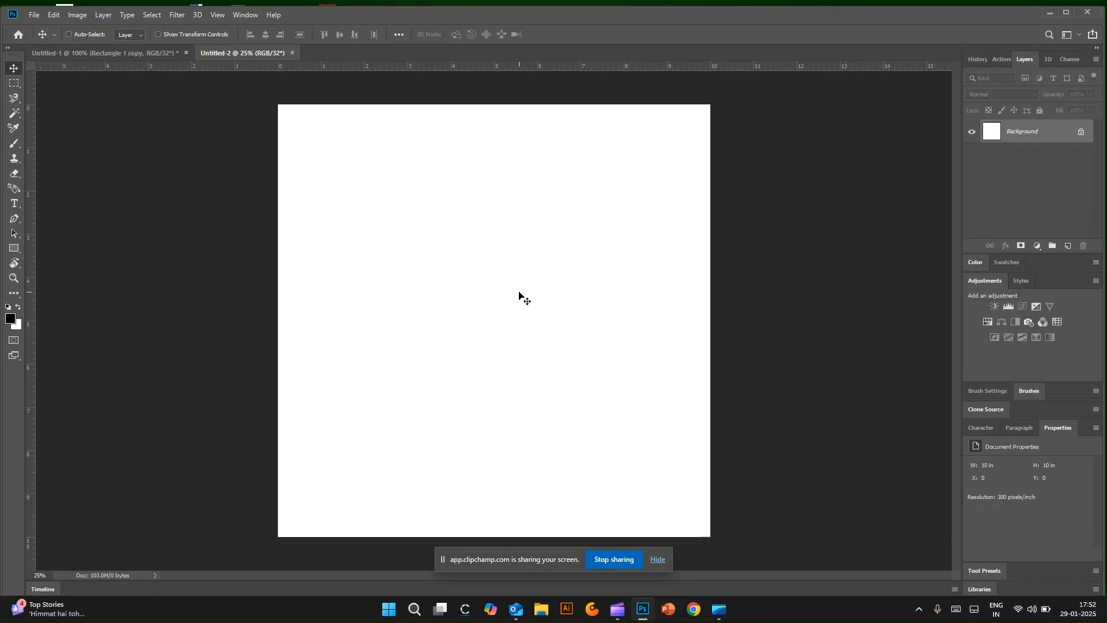
click(1081, 132)
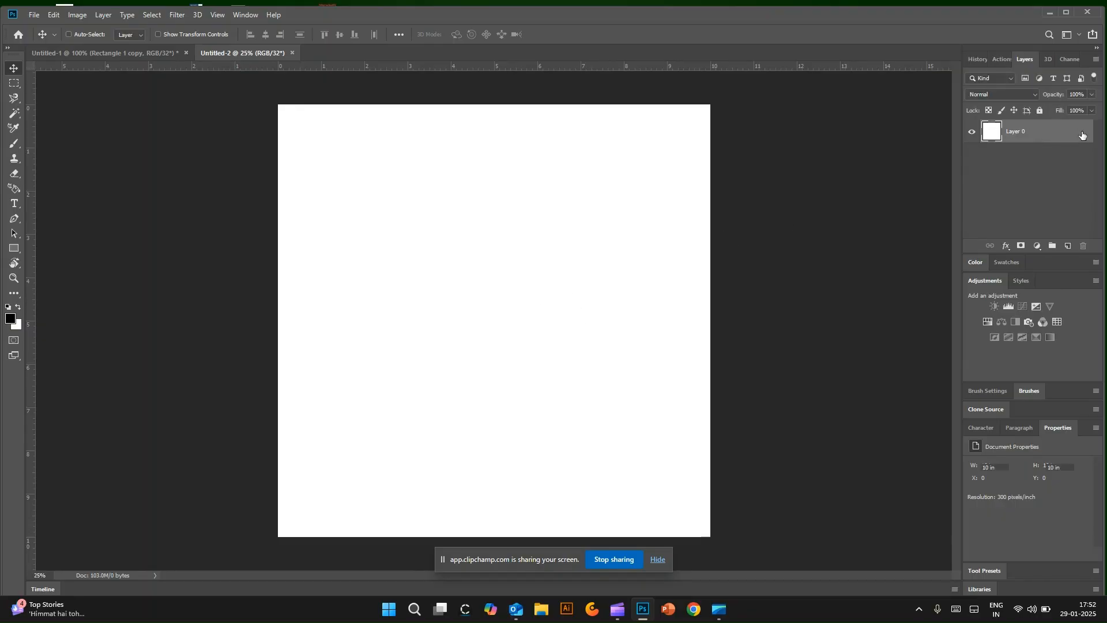
double_click(1083, 136)
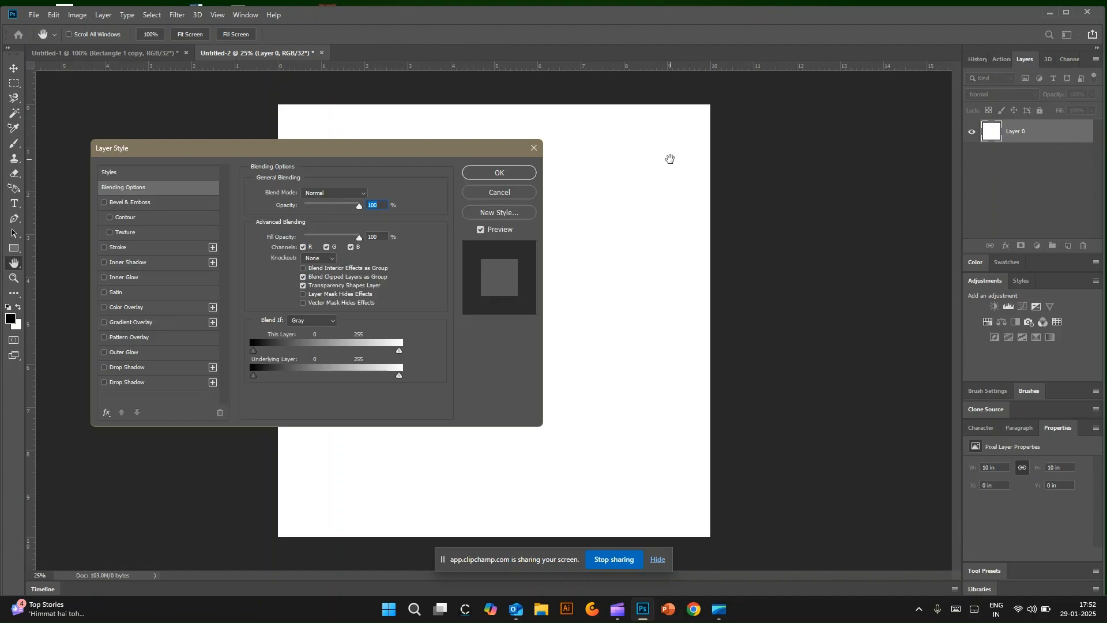
click(533, 148)
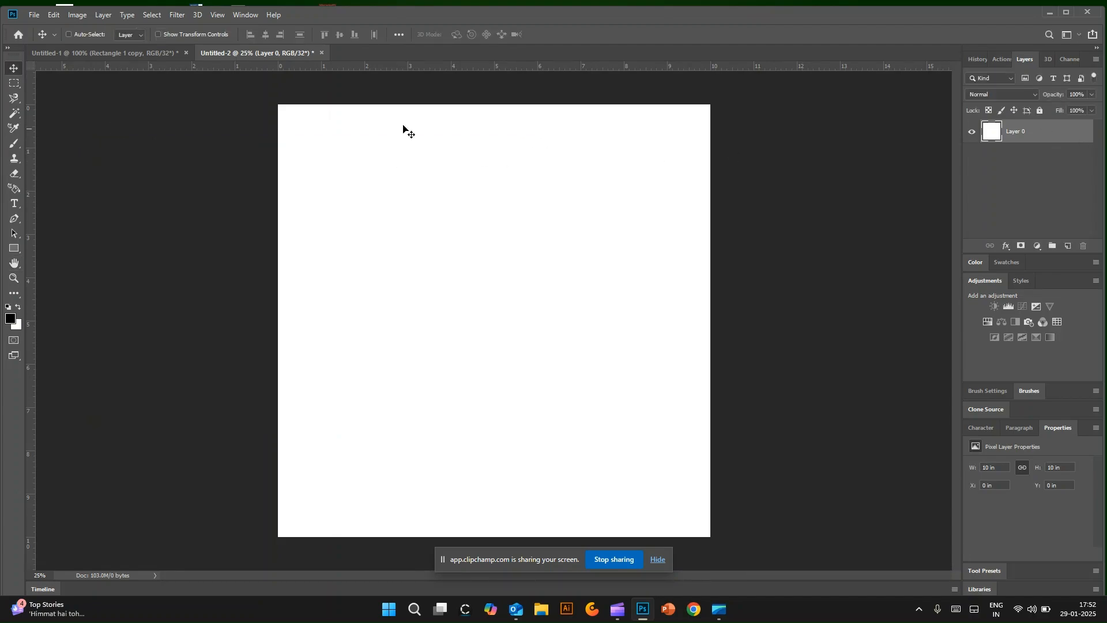
Step: Add two empty layers above the white layer and rename the lower of the two gray
click(1072, 246)
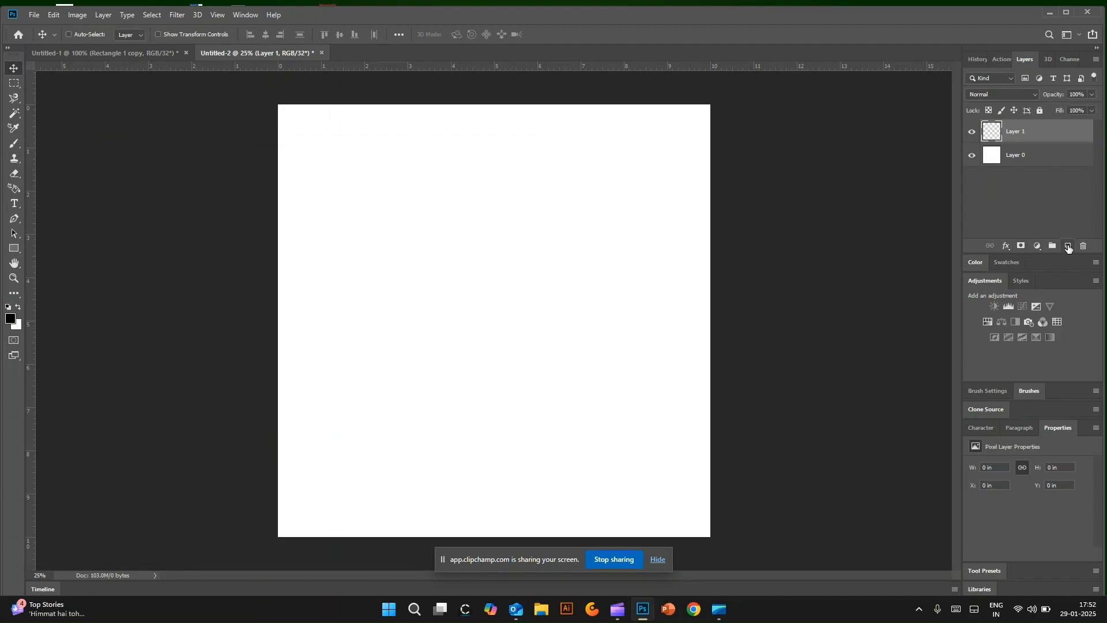
click(1071, 246)
double_click(1016, 155)
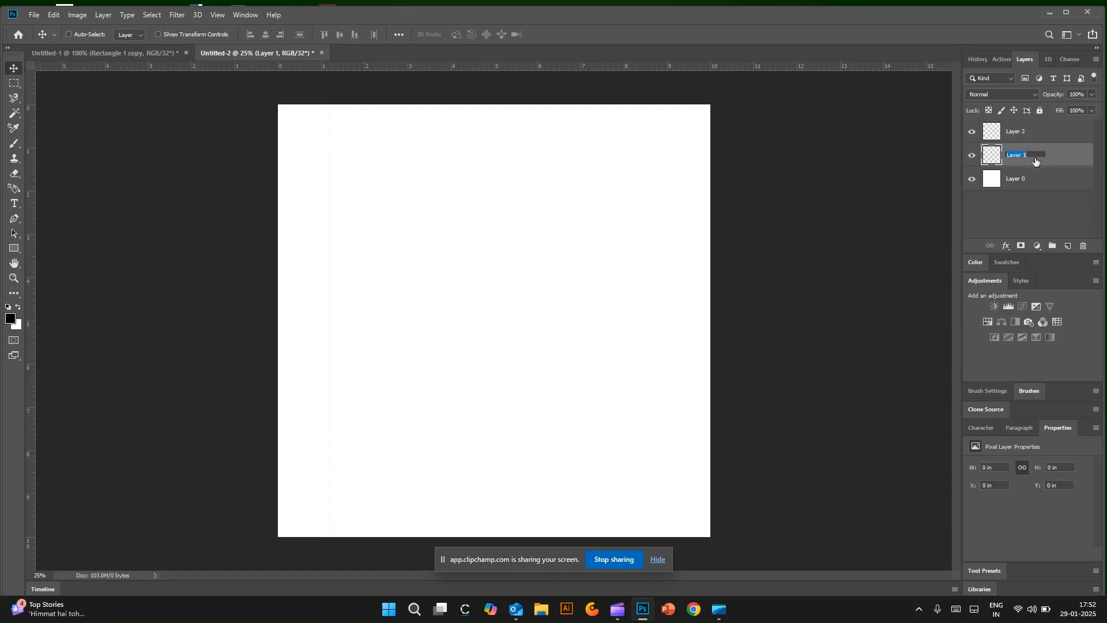
key(BackSpace)
text(grav)
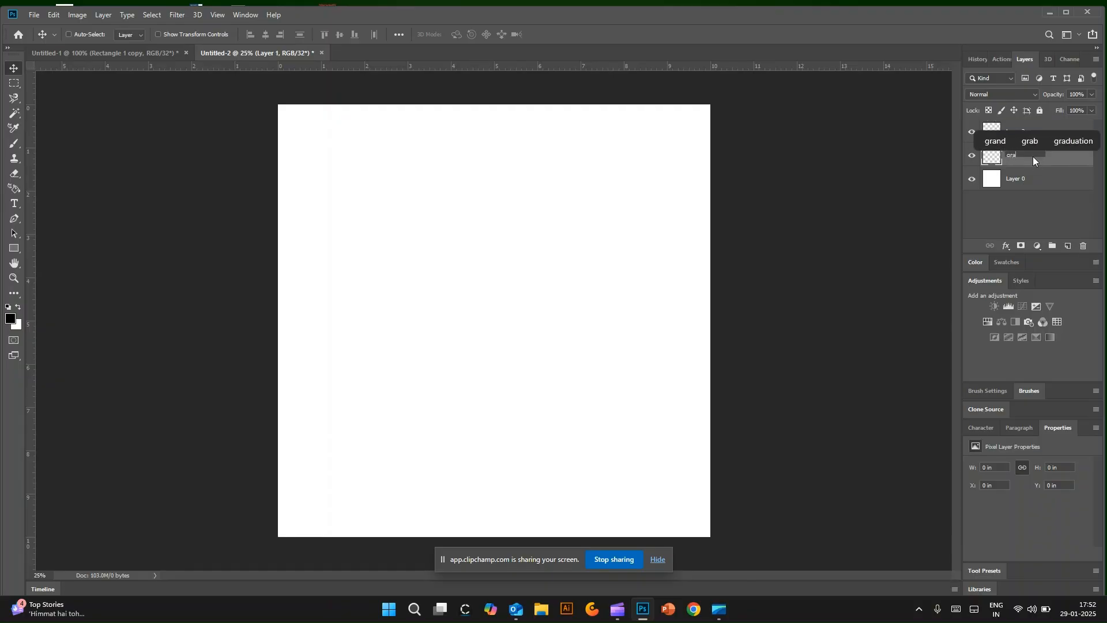
Step: Rename the white base layer blue
double_click(1017, 179)
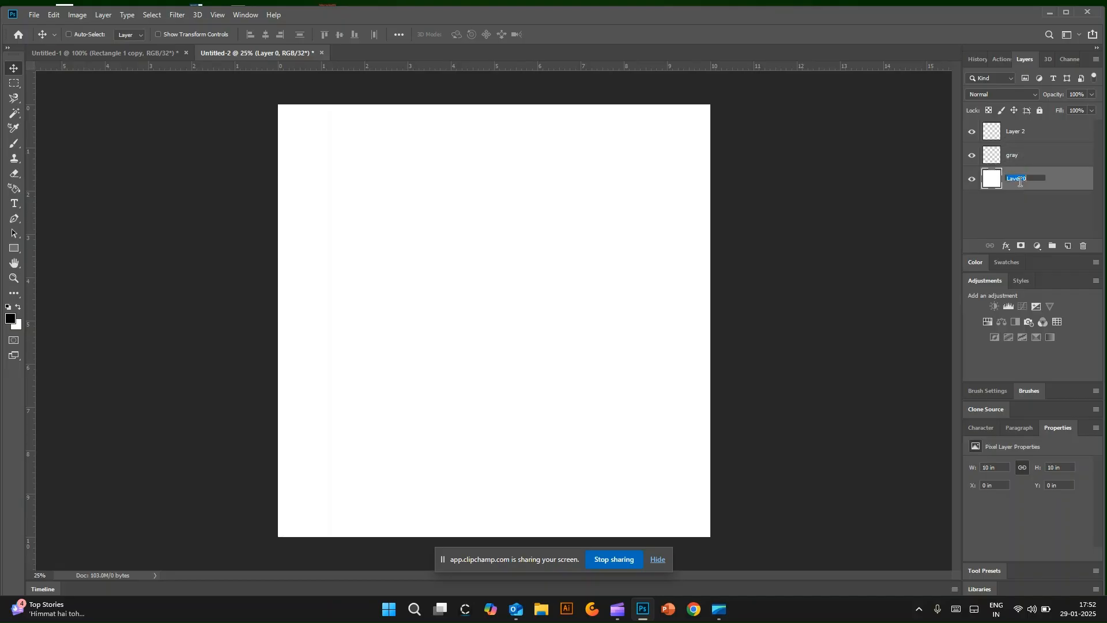
text(blu)
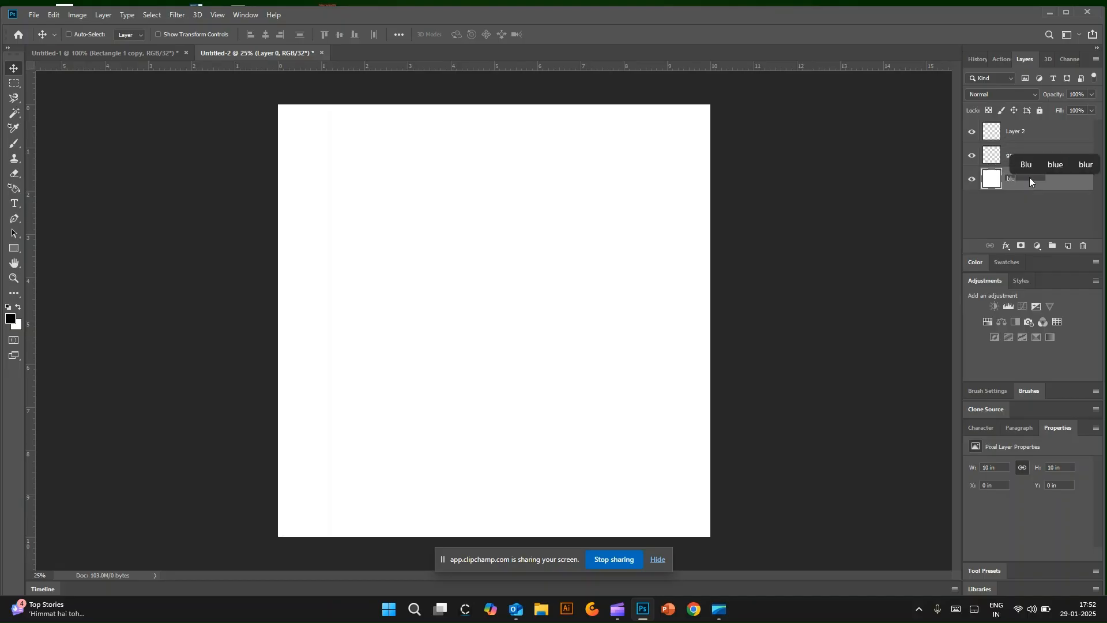
text(e)
click(1015, 207)
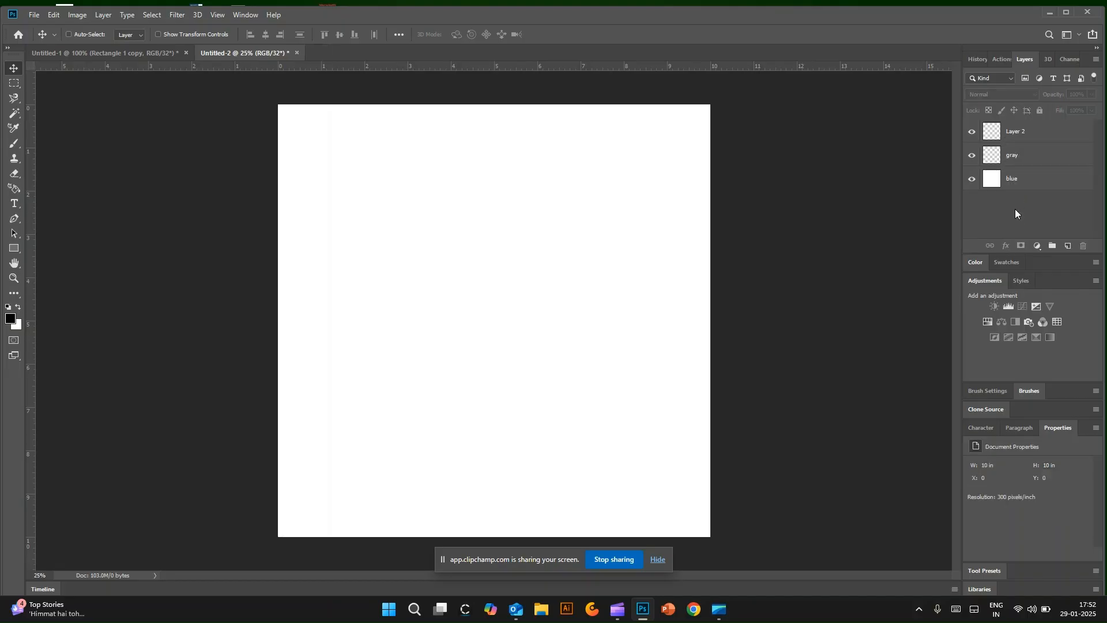
Step: Delete the extra empty layer above the gray layer
click(1024, 132)
click(1084, 246)
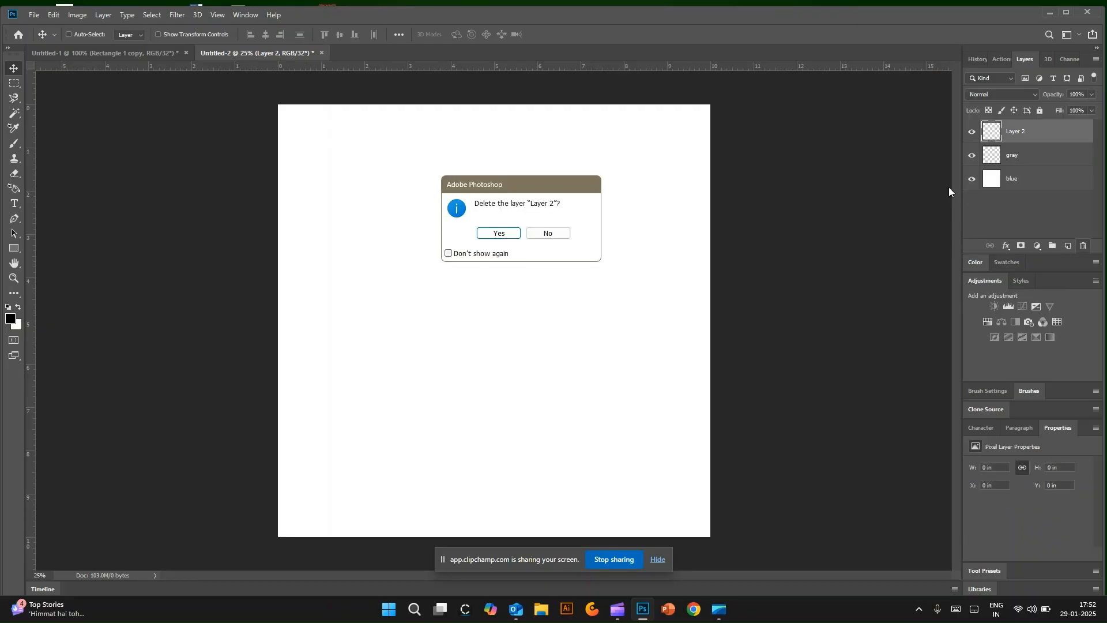
click(499, 233)
Step: With the blue layer and the Paint Bucket tool selected, set the foreground colour to blue, RGB 25, 22, 164
click(1035, 156)
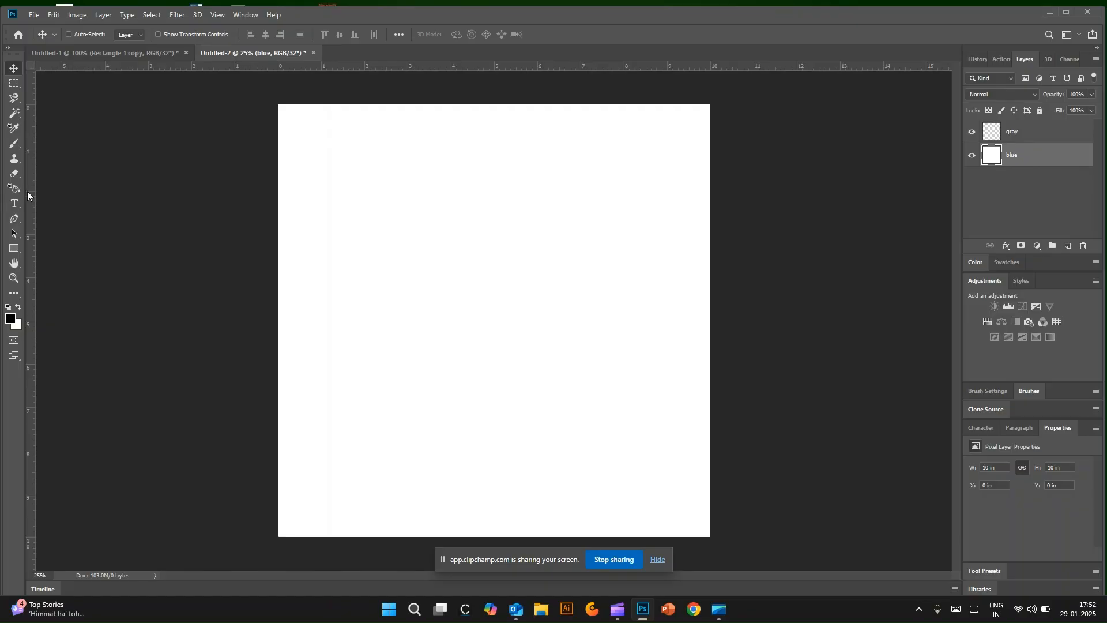
click(12, 295)
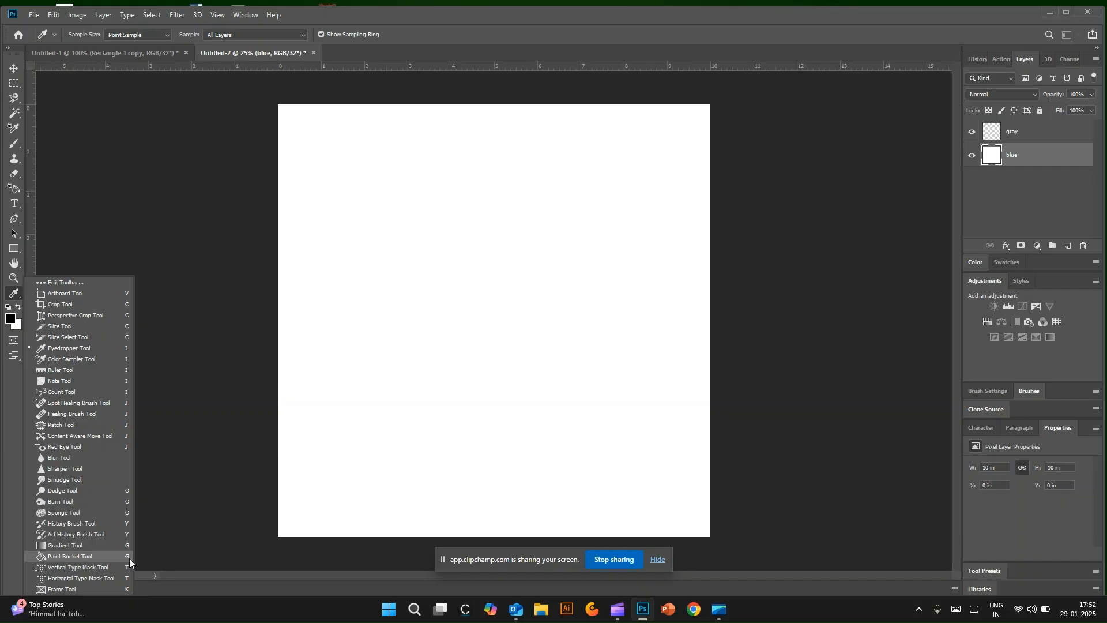
click(68, 557)
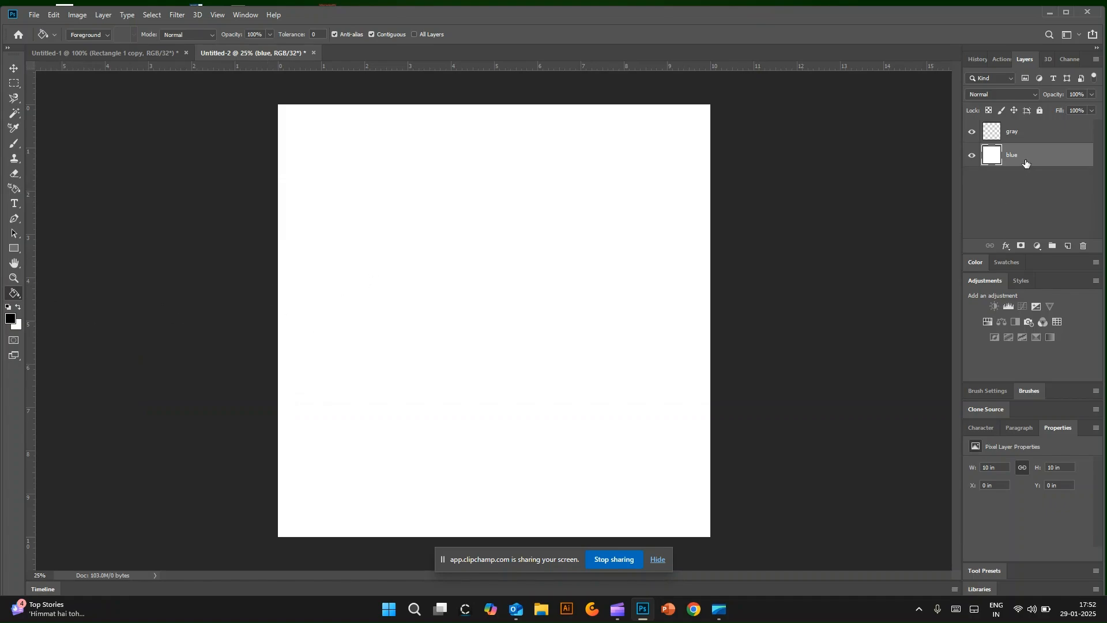
click(10, 319)
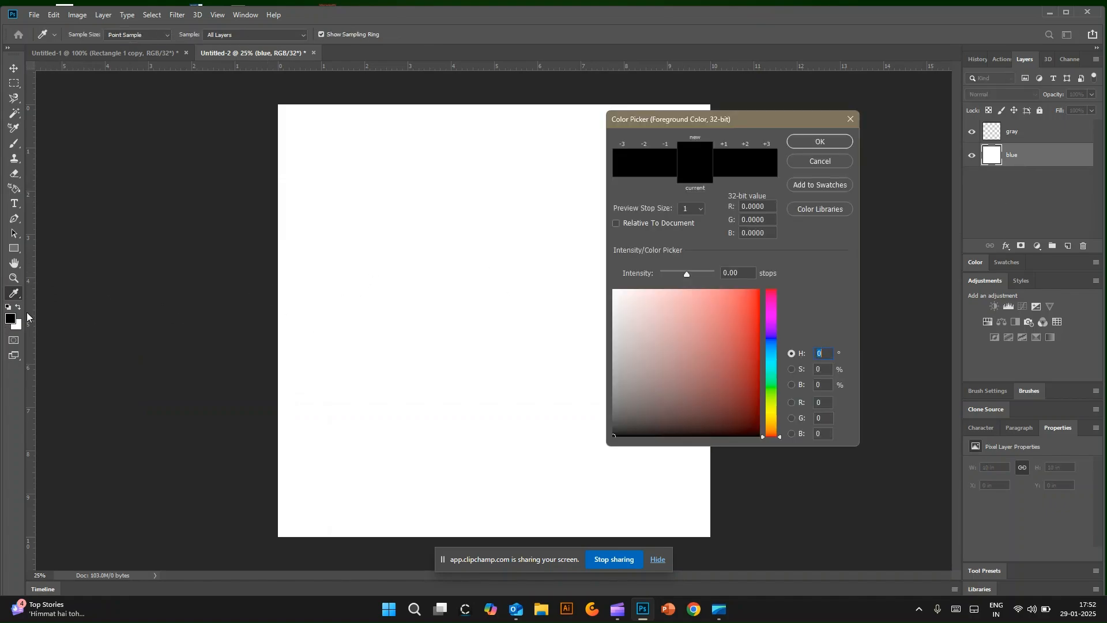
click(774, 339)
click(734, 327)
click(740, 358)
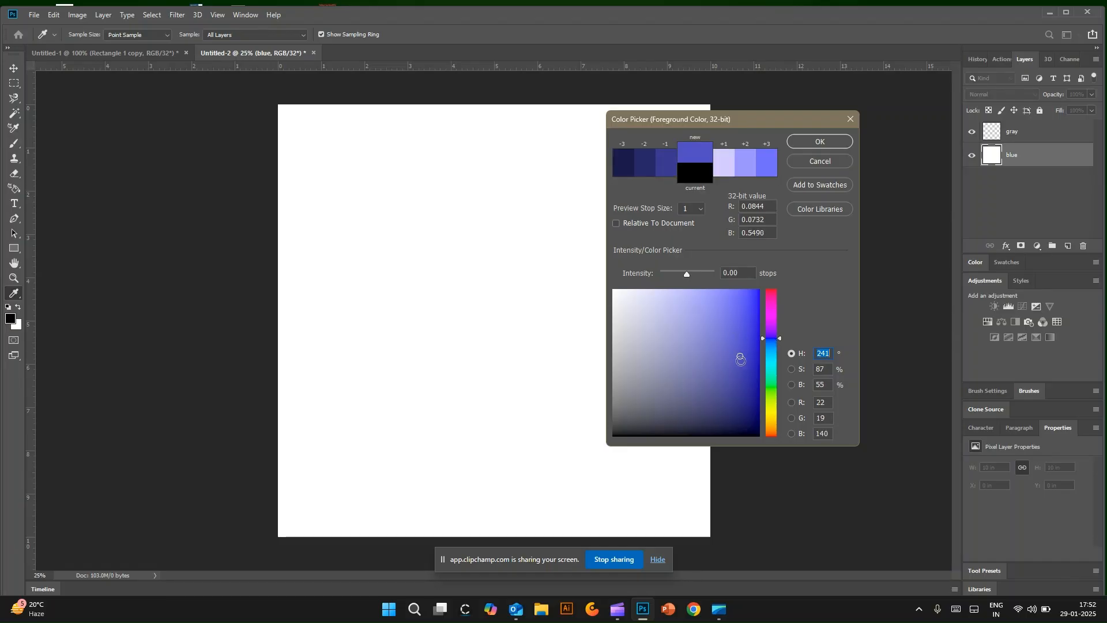
click(744, 327)
click(753, 327)
click(740, 343)
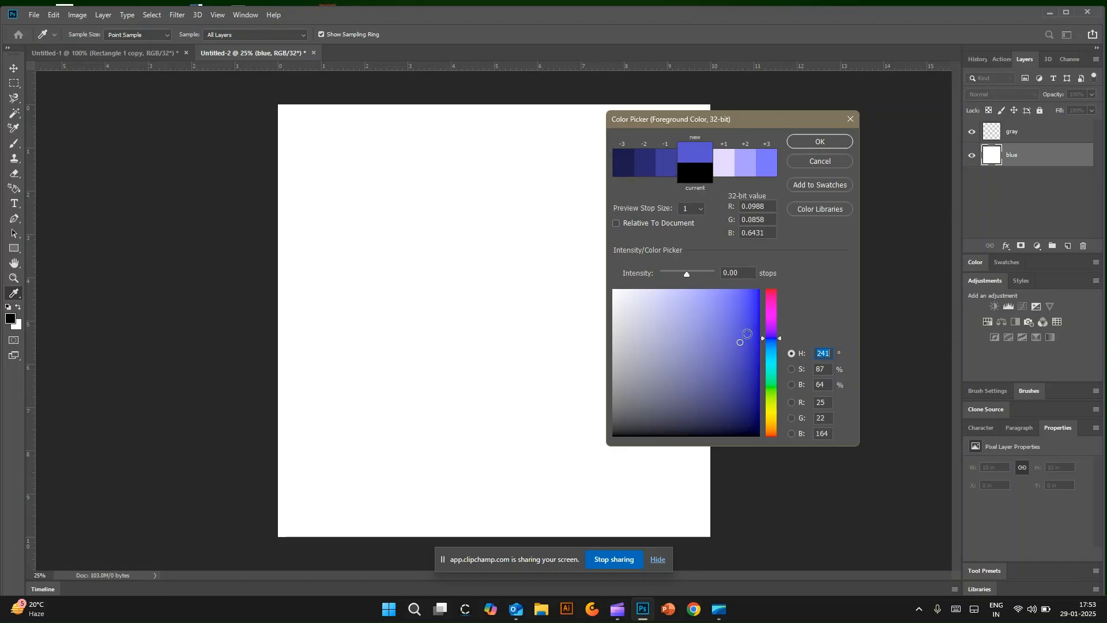
click(824, 142)
Step: Try to fill the canvas with the blue foreground colour using the Paint Bucket tool, keeping Foreground as the fill source
key(g)
click(490, 218)
click(565, 244)
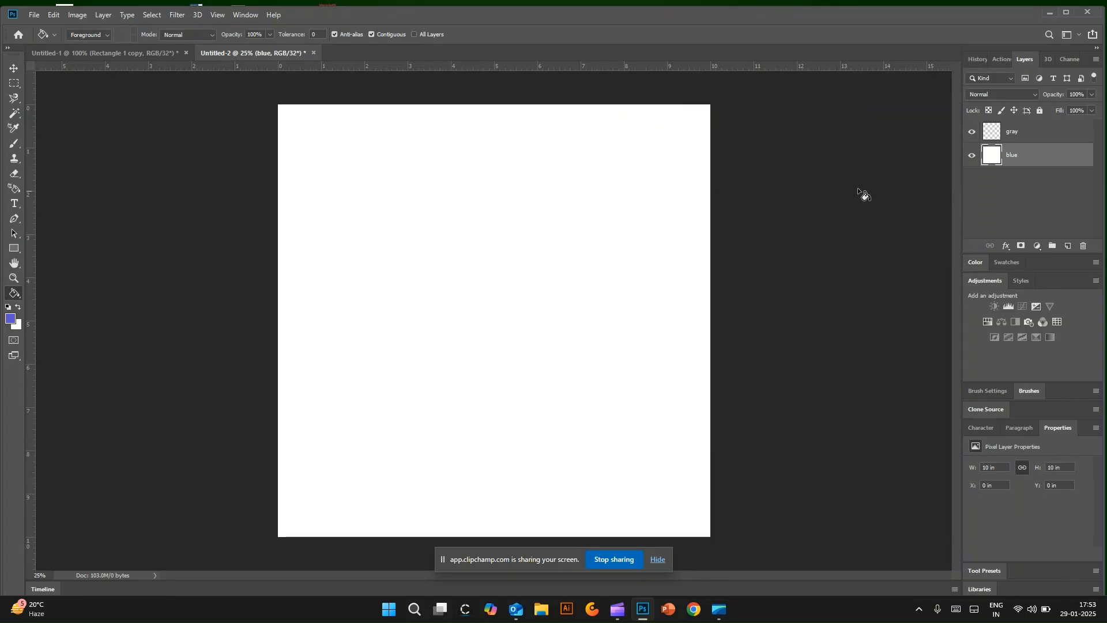
key(alt+bracketright)
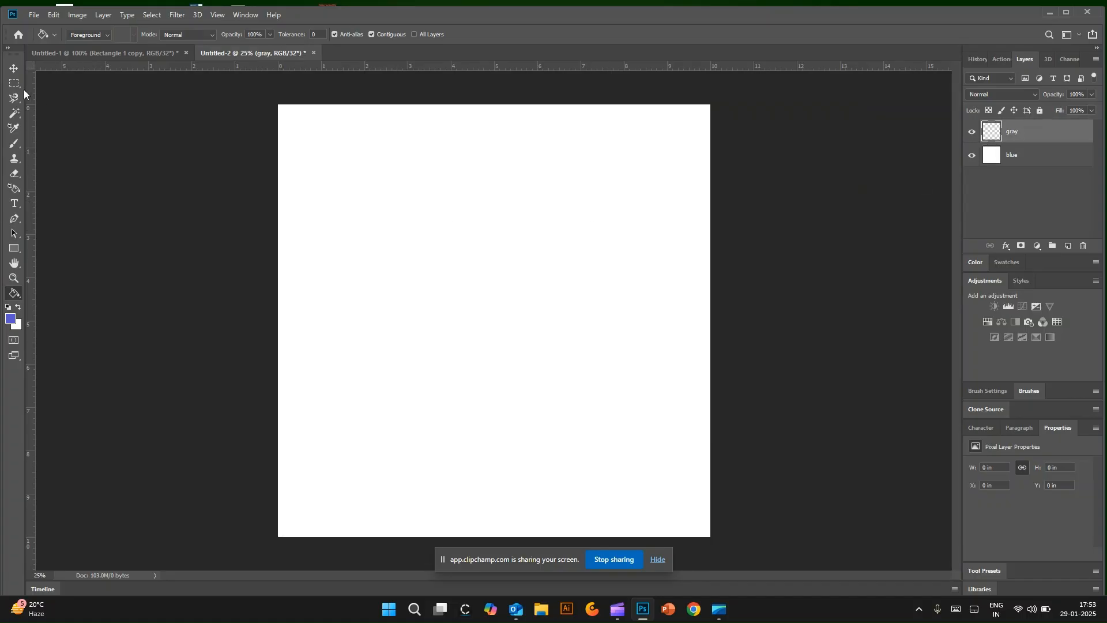
click(106, 35)
click(81, 54)
click(102, 36)
click(101, 45)
Step: Paint blue over the gray layer with the Brush tool, then undo the strokes
click(14, 143)
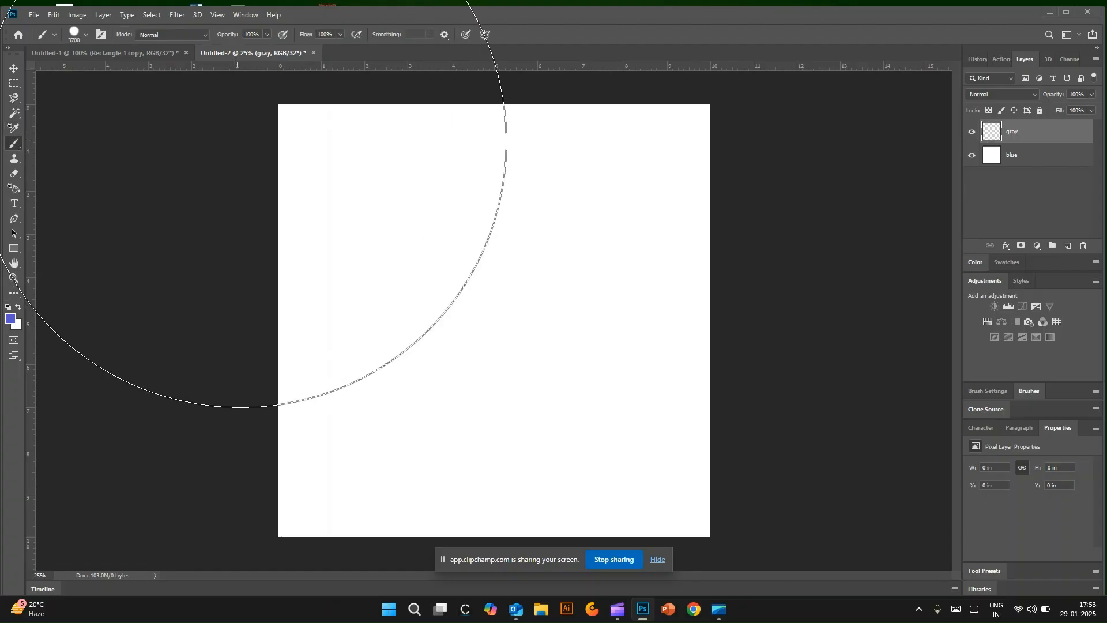
click(375, 242)
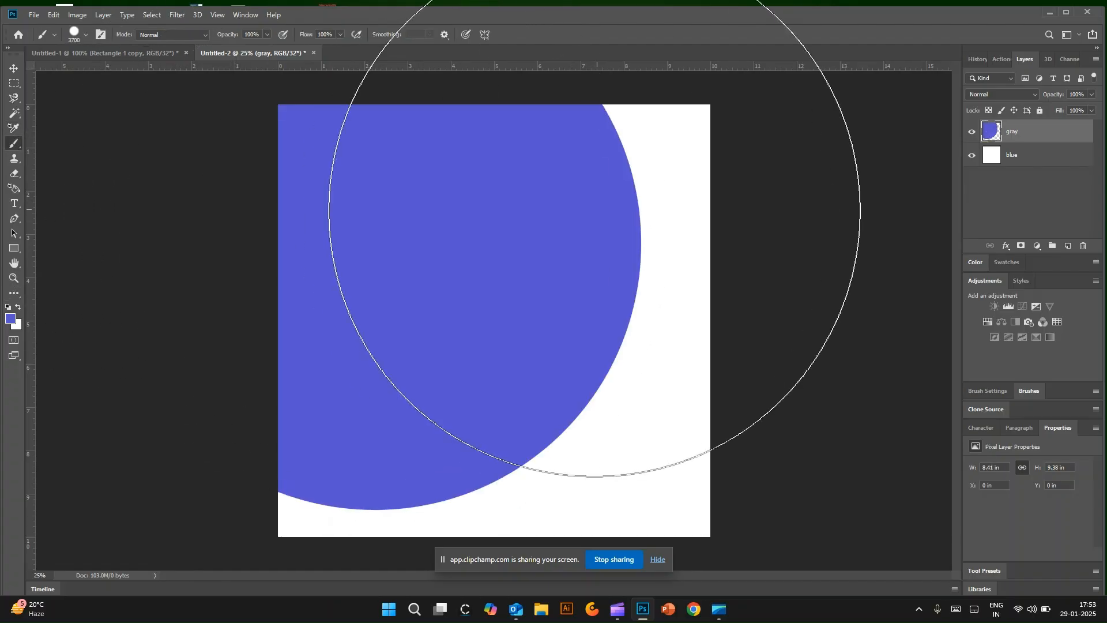
drag(616, 349, 581, 420)
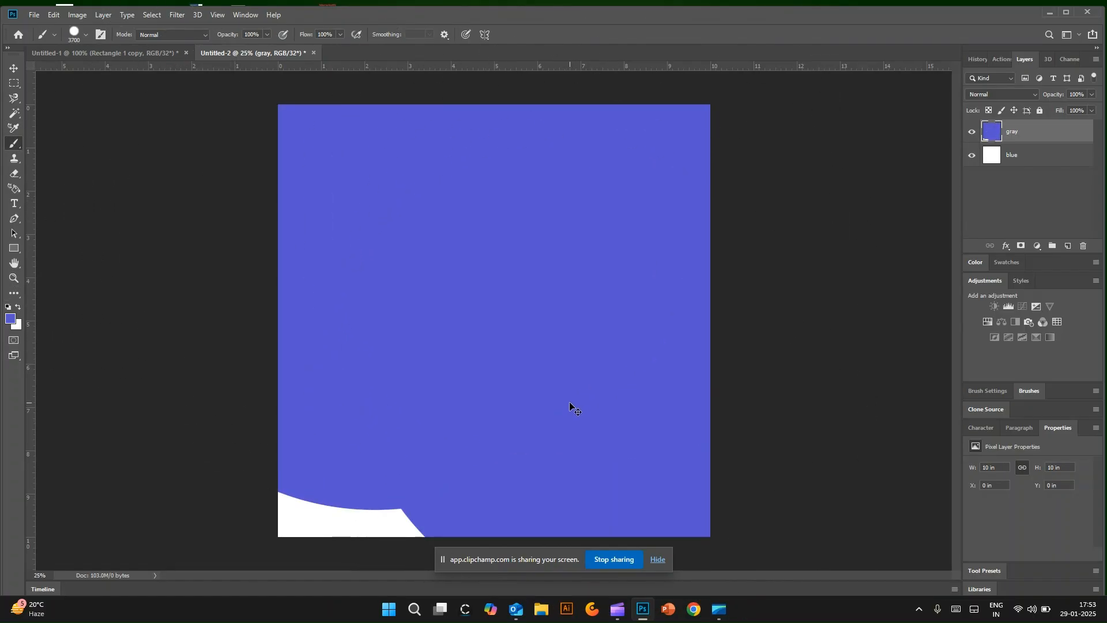
key(ctrl+z)
key(ctrl+z)
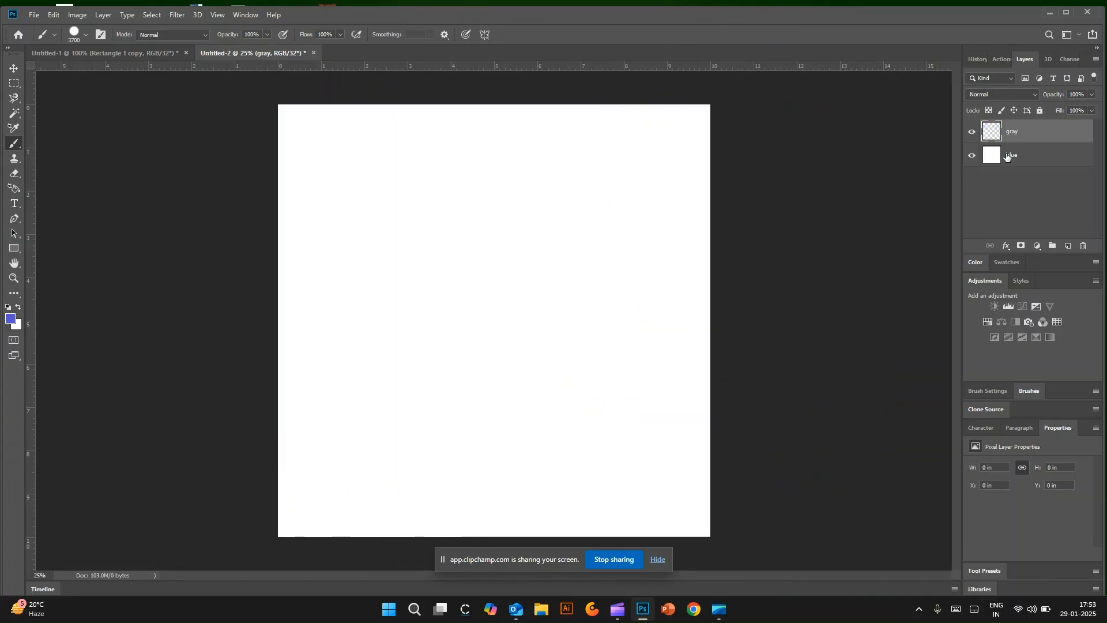
Step: Select the blue layer and cover the whole canvas with the blue foreground colour using the Brush tool
click(1008, 161)
click(398, 202)
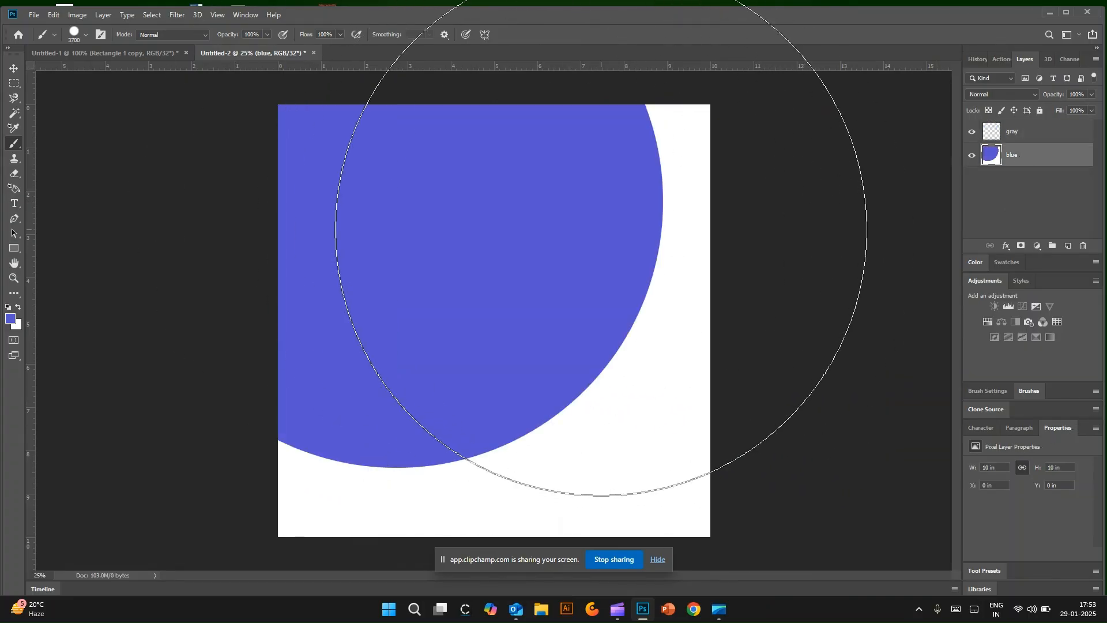
click(601, 229)
click(651, 378)
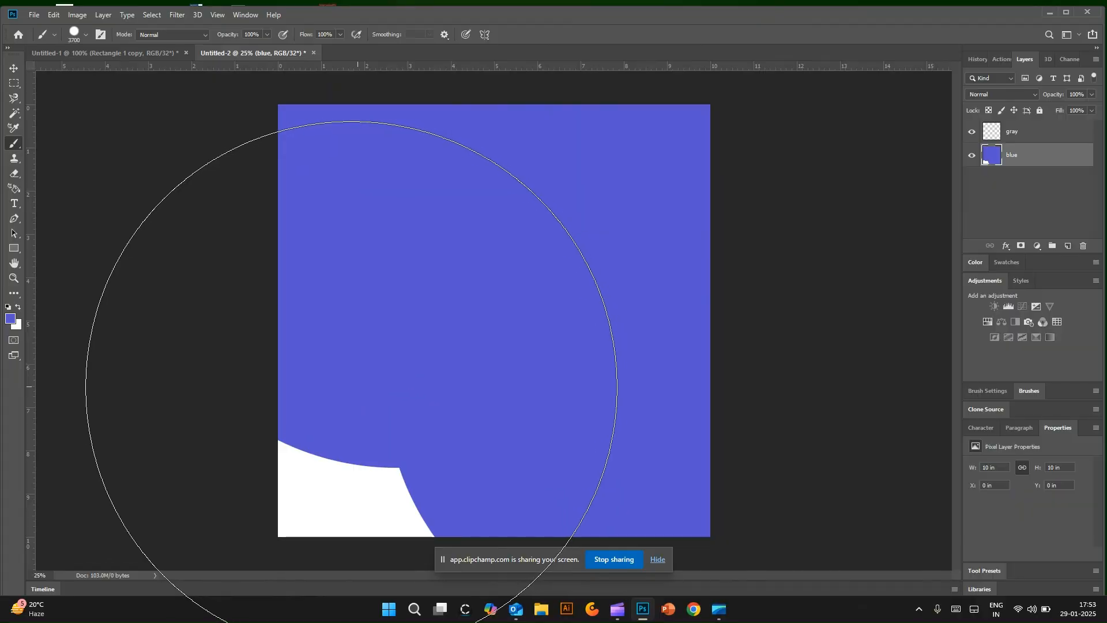
click(351, 386)
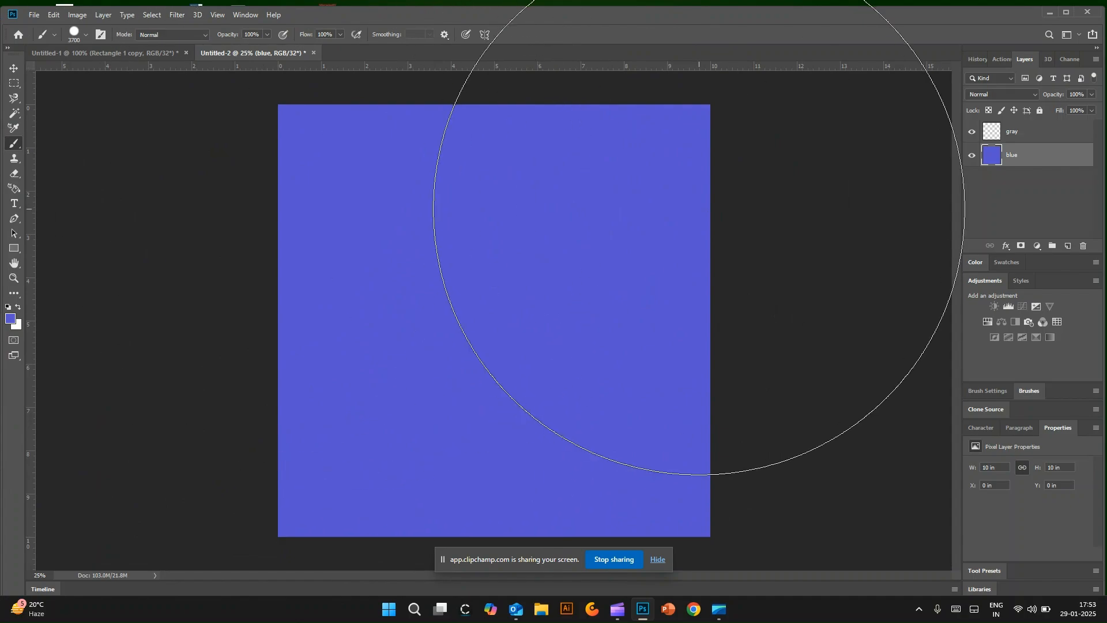
click(1013, 77)
click(1009, 81)
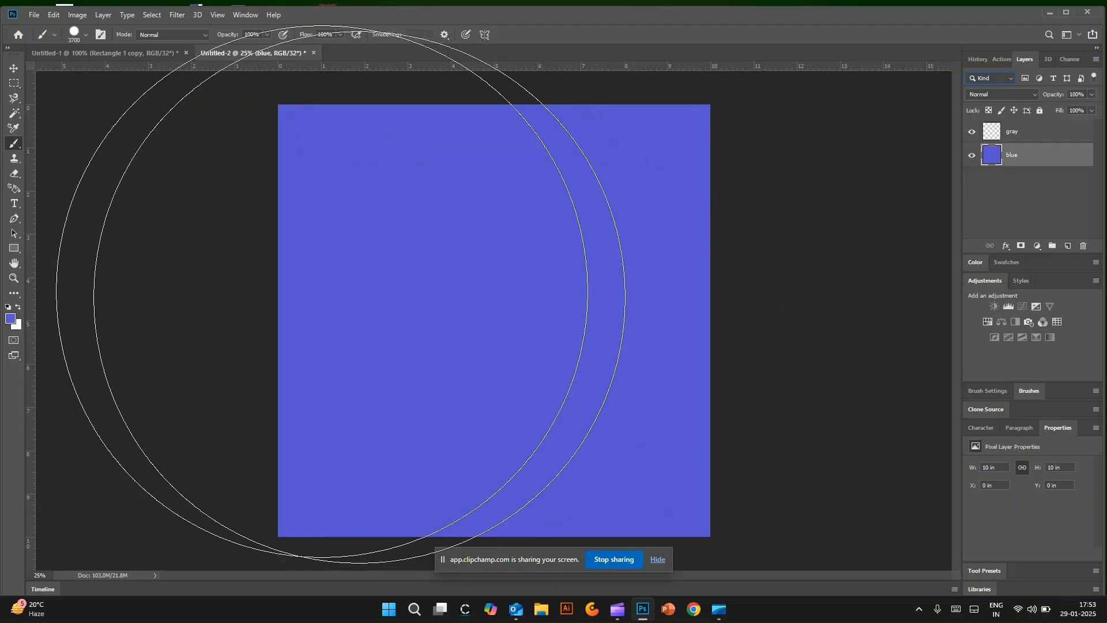
Step: Change the foreground colour to a more saturated blue, RGB 13, 9, 160
click(14, 322)
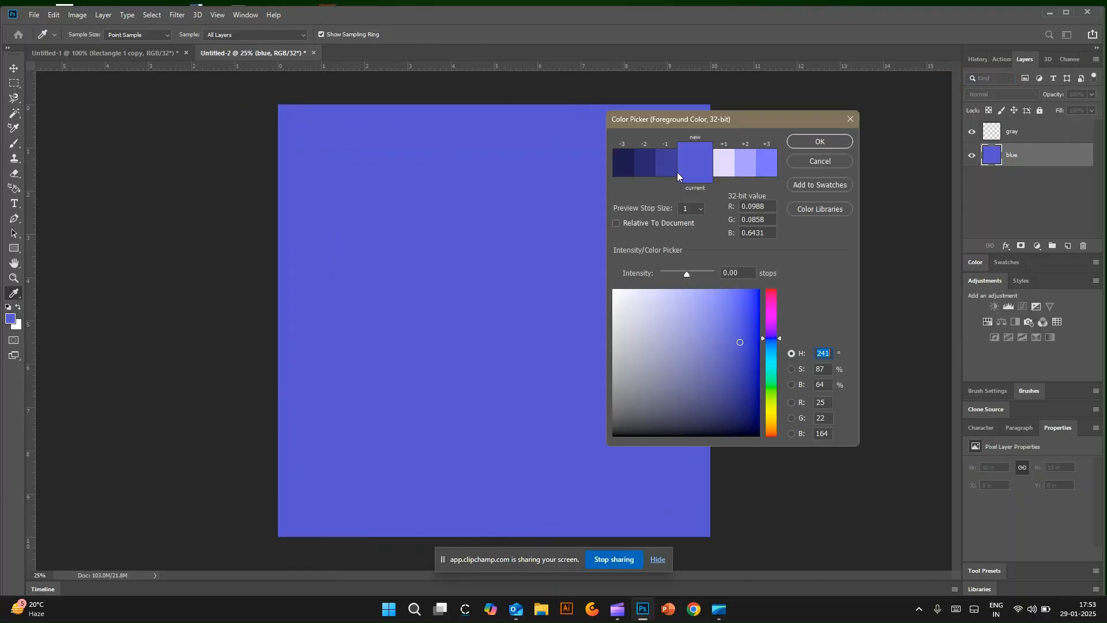
click(732, 368)
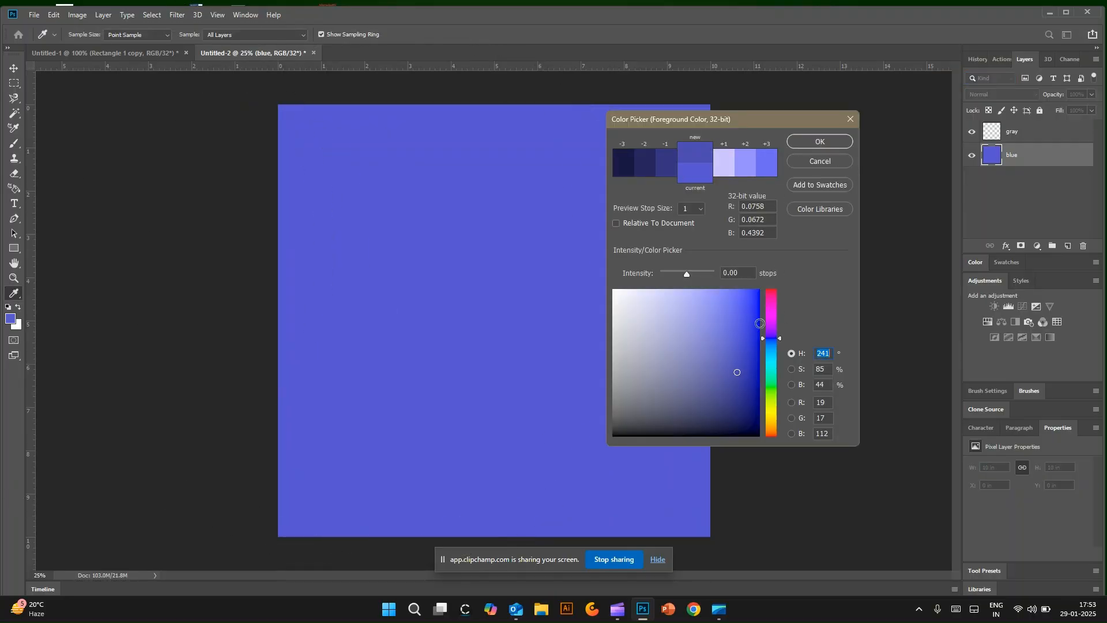
click(751, 344)
click(755, 341)
click(819, 141)
Step: Repaint the entire blue layer with the more saturated blue using the Brush tool, and finish with the Move tool active
key(b)
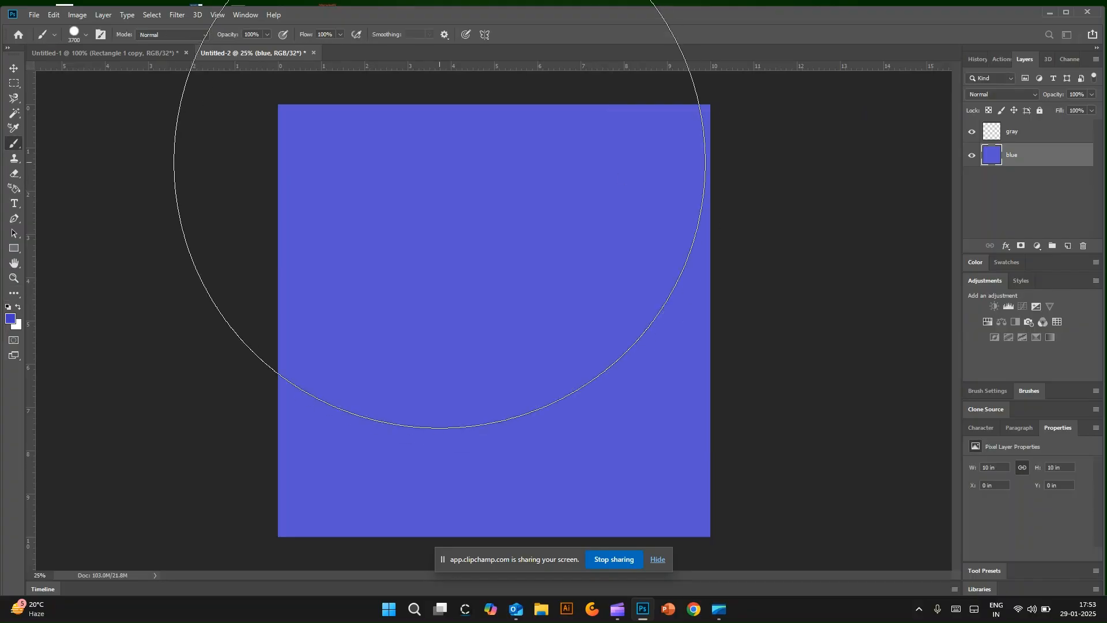
mouse_move(461, 182)
mouse_down()
mouse_move(573, 272)
mouse_move(583, 398)
mouse_move(396, 407)
mouse_move(401, 420)
mouse_up()
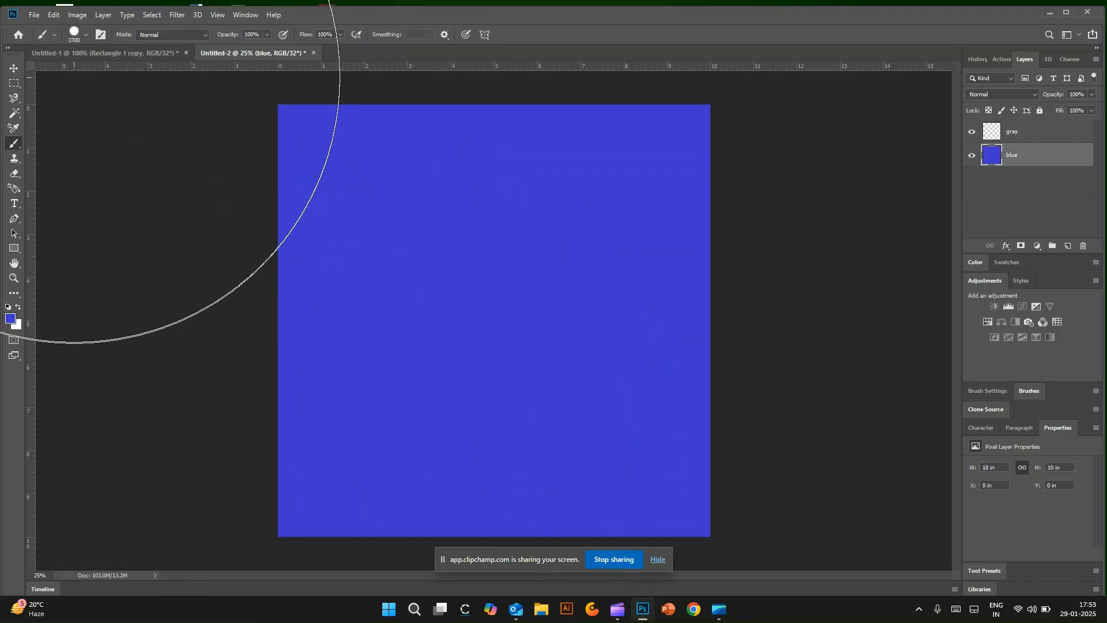
click(14, 68)
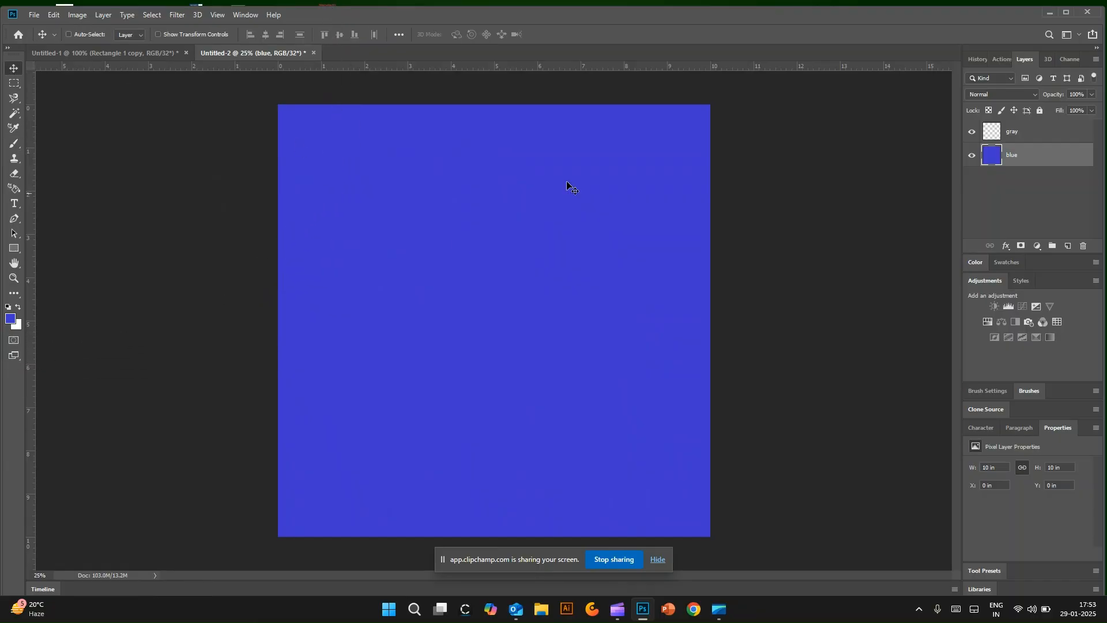
Step: Select the gray layer and set the foreground colour to a dark bluish gray
click(1025, 135)
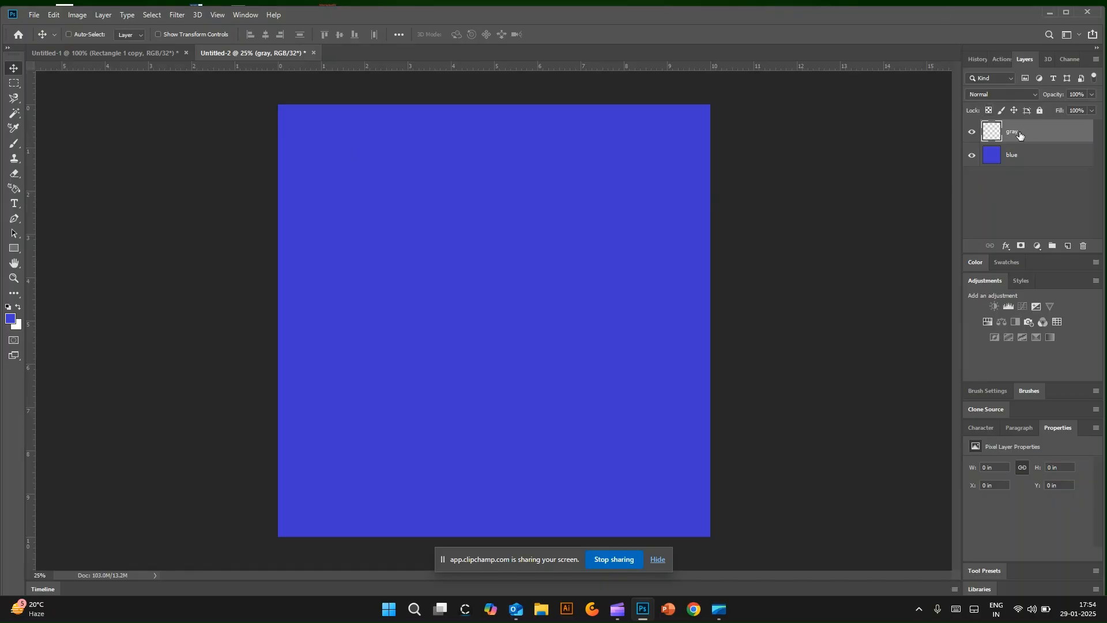
click(10, 319)
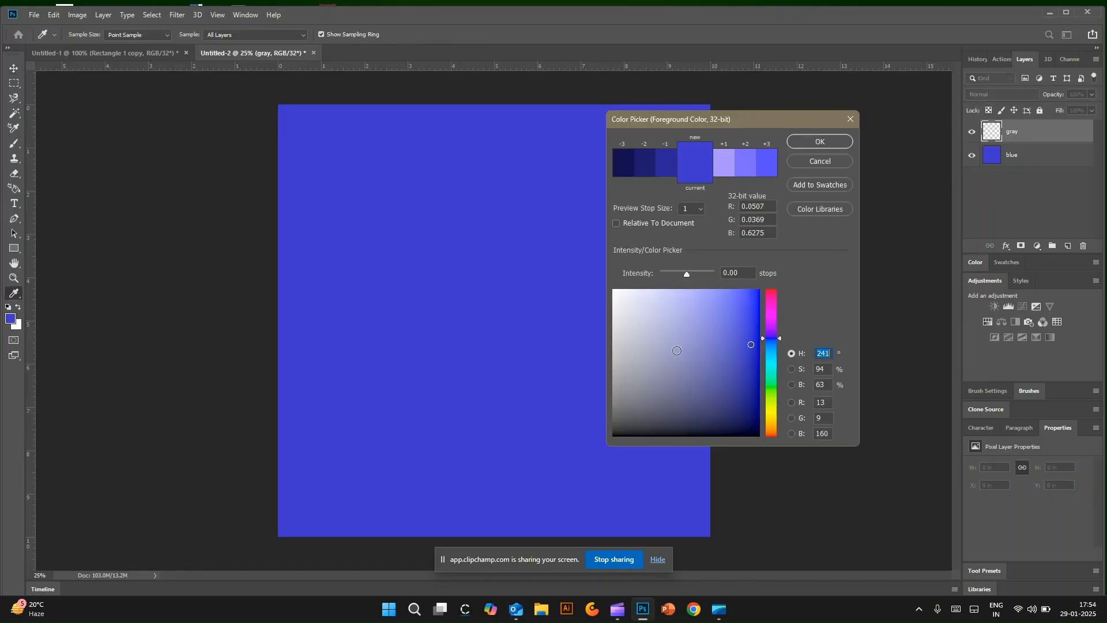
drag(686, 433, 648, 419)
click(843, 142)
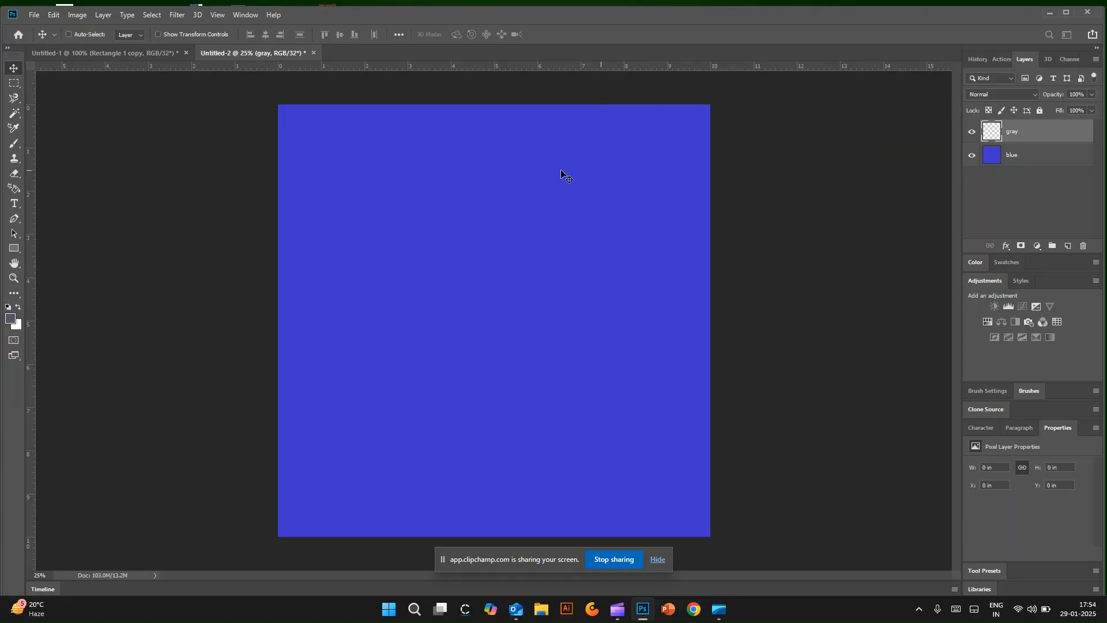
Step: Cover the entire gray layer with the dark gray using the Brush tool, and reduce the brush size to 1400 px
key(b)
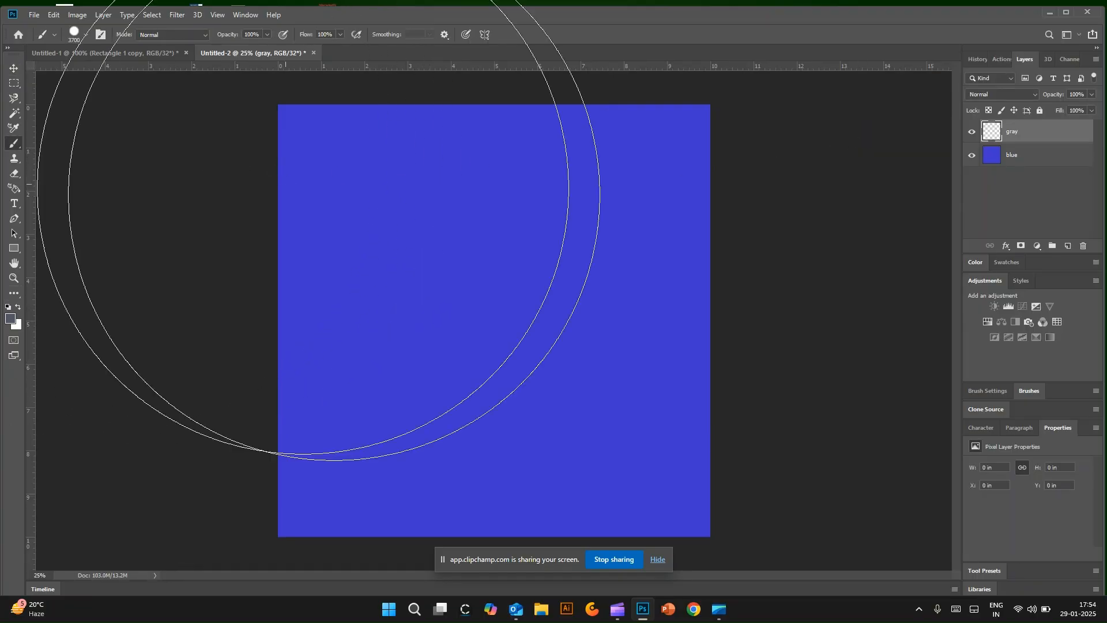
click(365, 217)
click(562, 233)
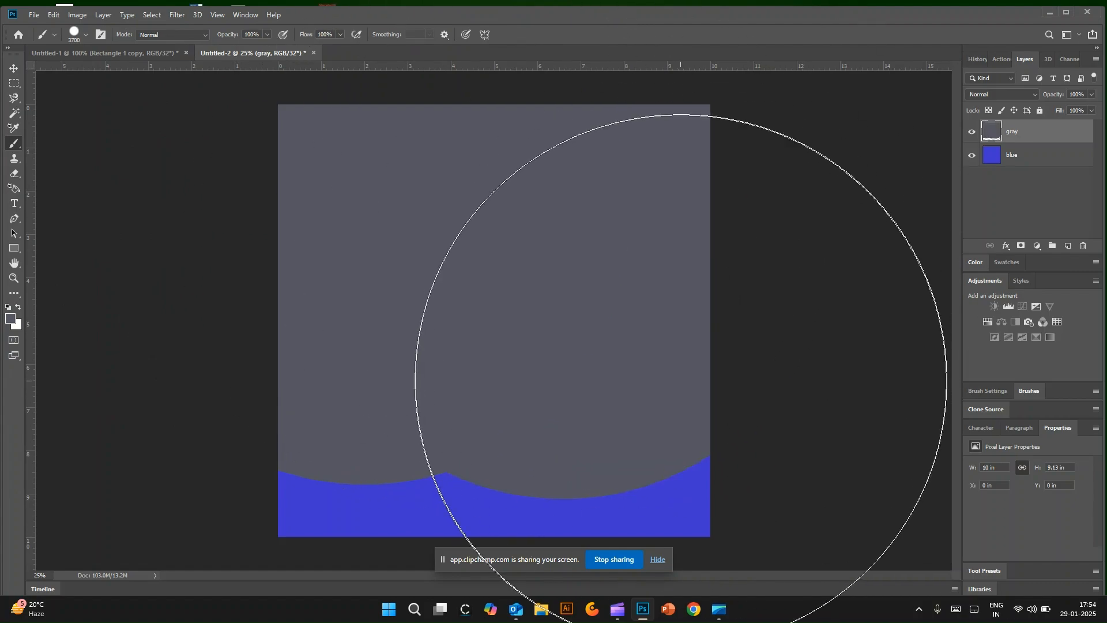
click(681, 380)
click(345, 396)
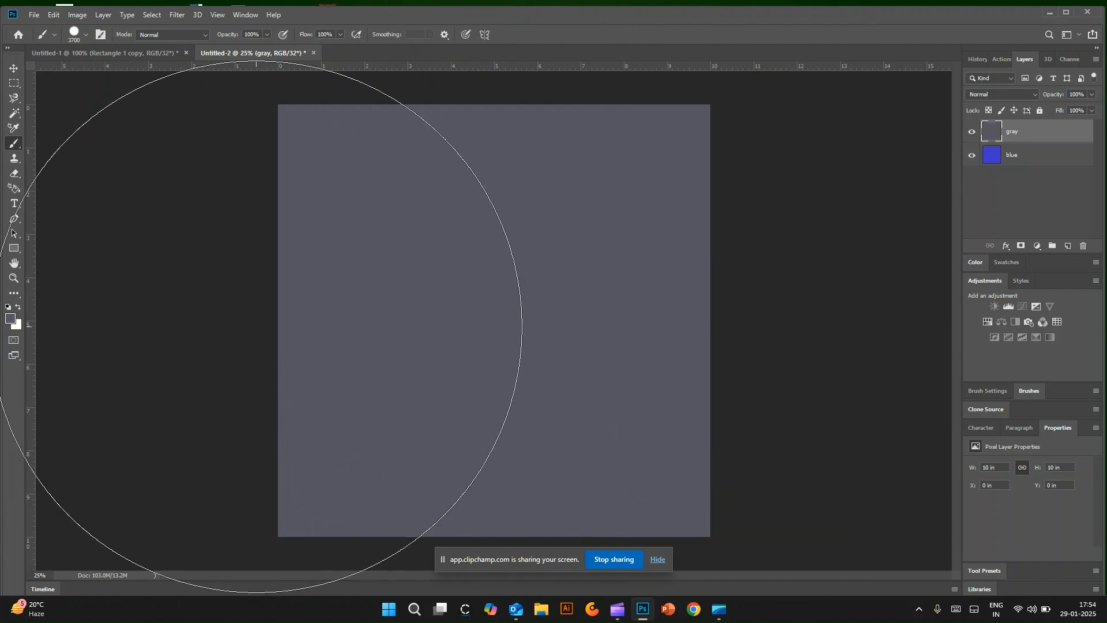
key(bracketleft)
key(bracketleft)
key(bracketleft)
key(bracketleft)
key(bracketleft)
key(bracketleft)
key(bracketleft)
key(bracketleft)
key(bracketleft)
key(bracketleft)
key(bracketleft)
key(bracketleft)
key(bracketleft)
key(bracketleft)
key(bracketleft)
key(bracketleft)
key(bracketleft)
key(bracketleft)
key(bracketleft)
key(bracketleft)
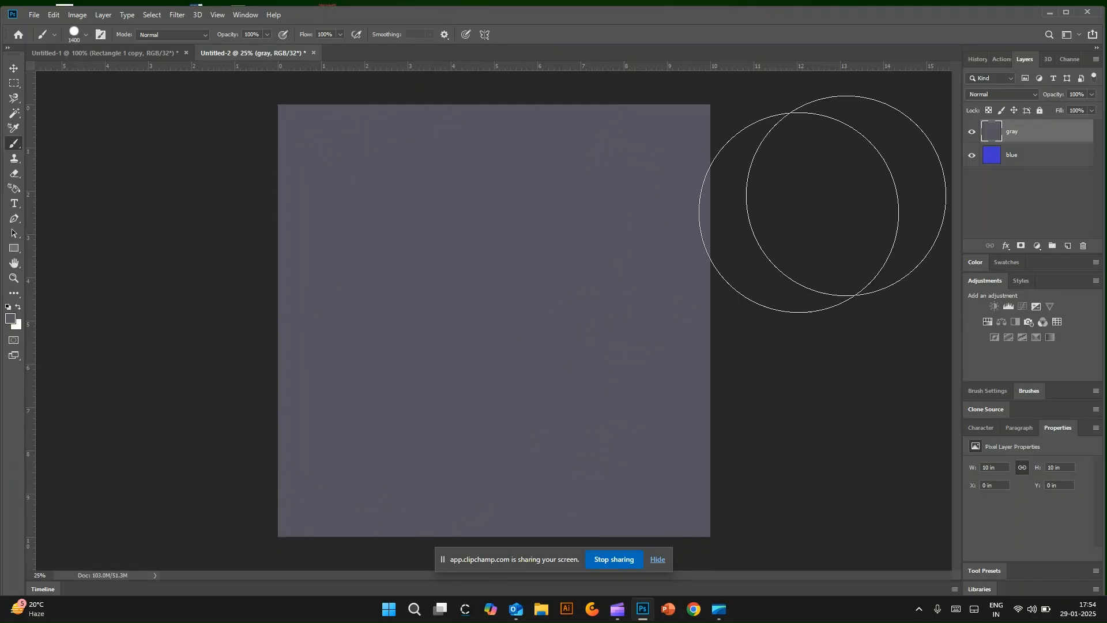
Step: Apply Add Noise to the gray layer with an amount of 23%, Uniform distribution and Monochromatic enabled
click(176, 15)
mouse_move(211, 181)
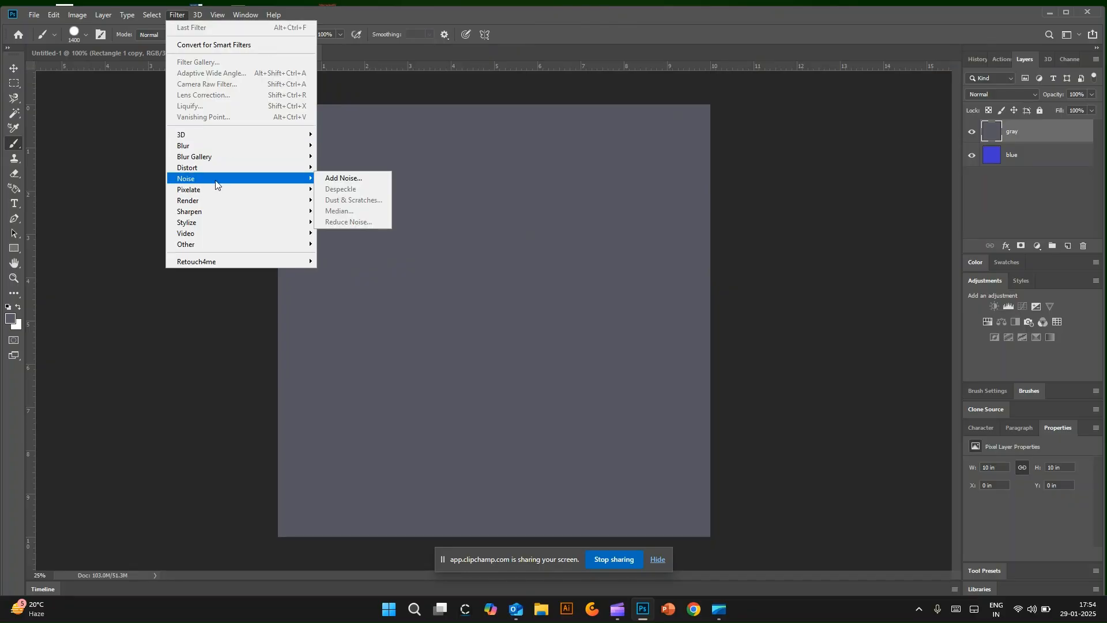
click(343, 178)
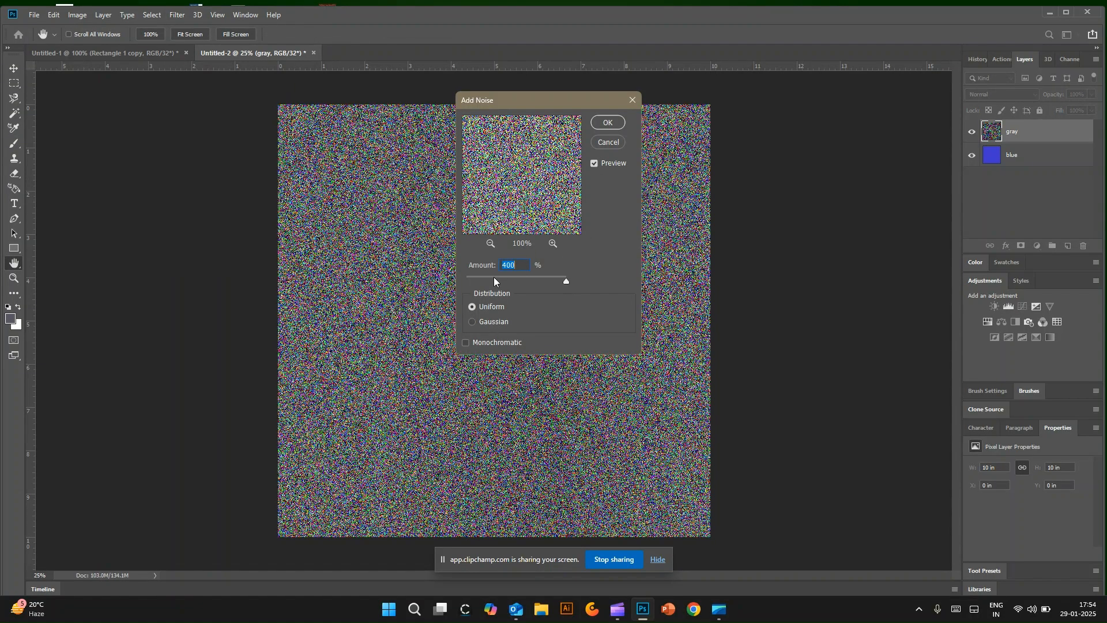
drag(494, 278, 499, 278)
click(499, 278)
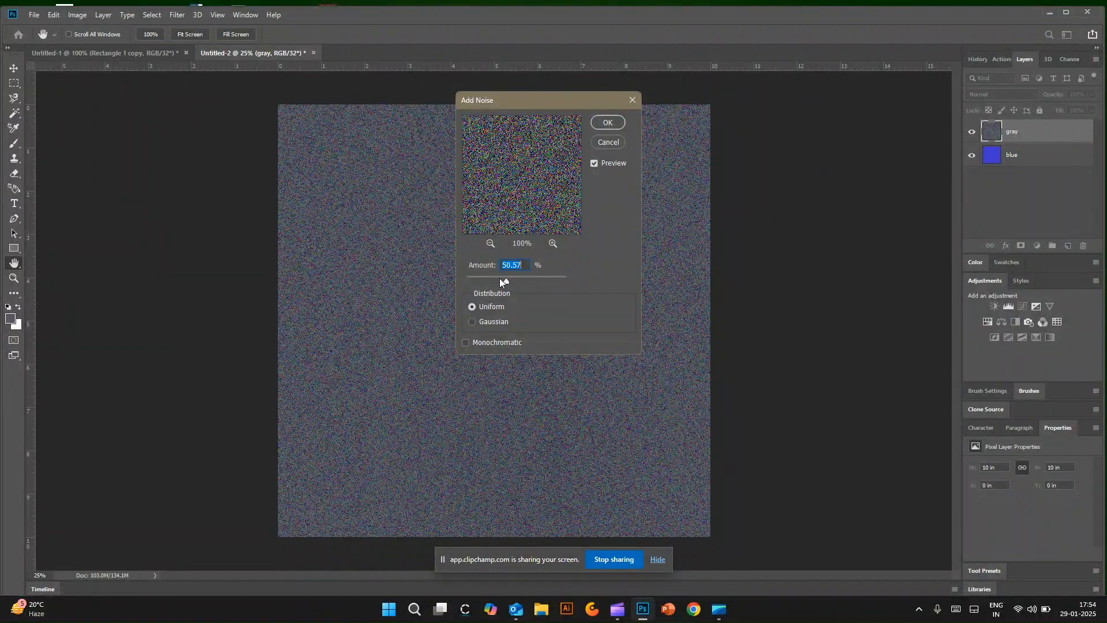
click(473, 322)
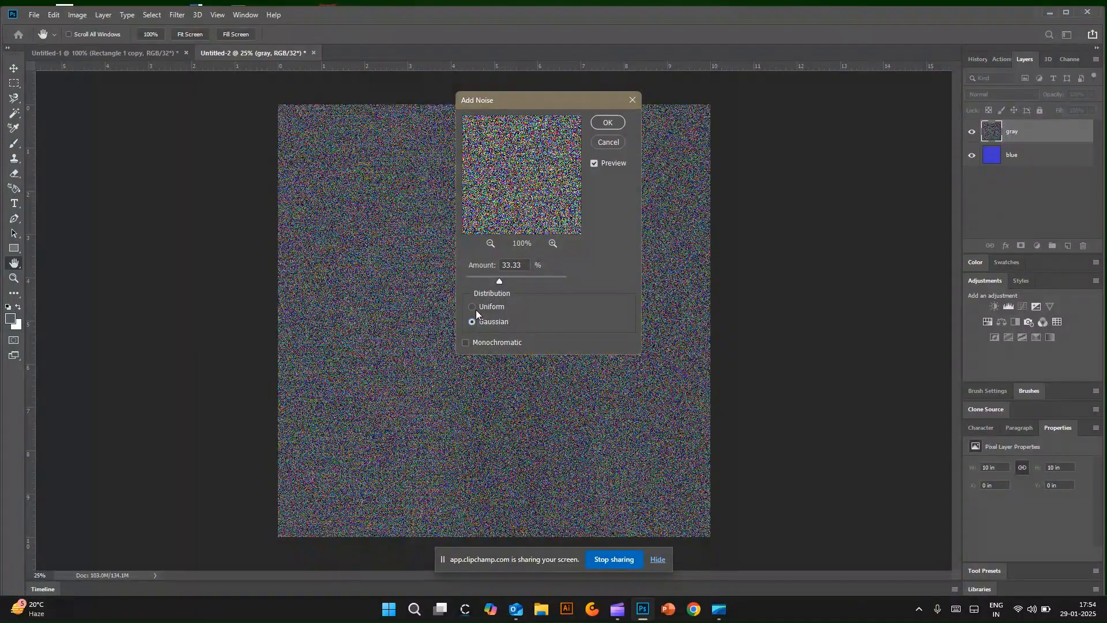
click(493, 279)
click(466, 341)
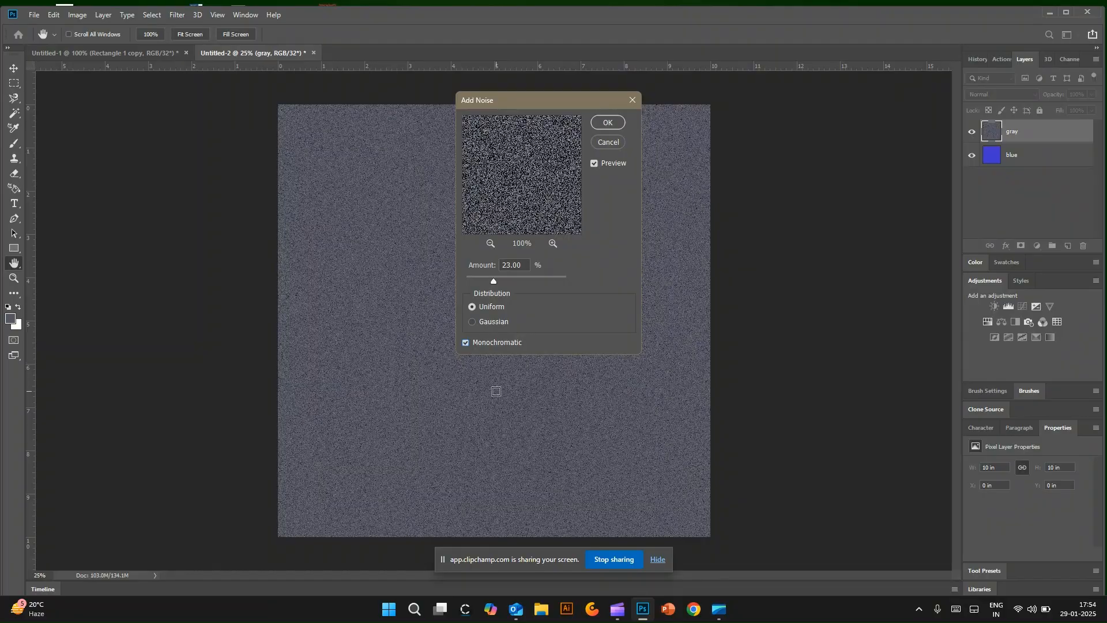
click(607, 123)
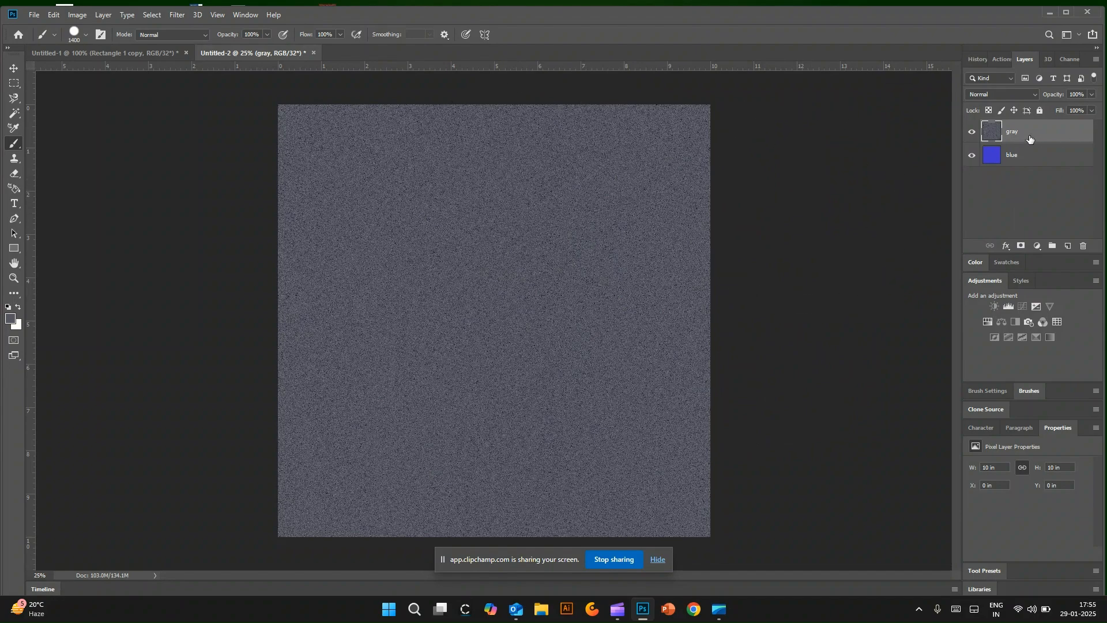
Step: Apply a Motion Blur to the gray layer, turning the blur angle so the streaks run steeply diagonal
click(177, 14)
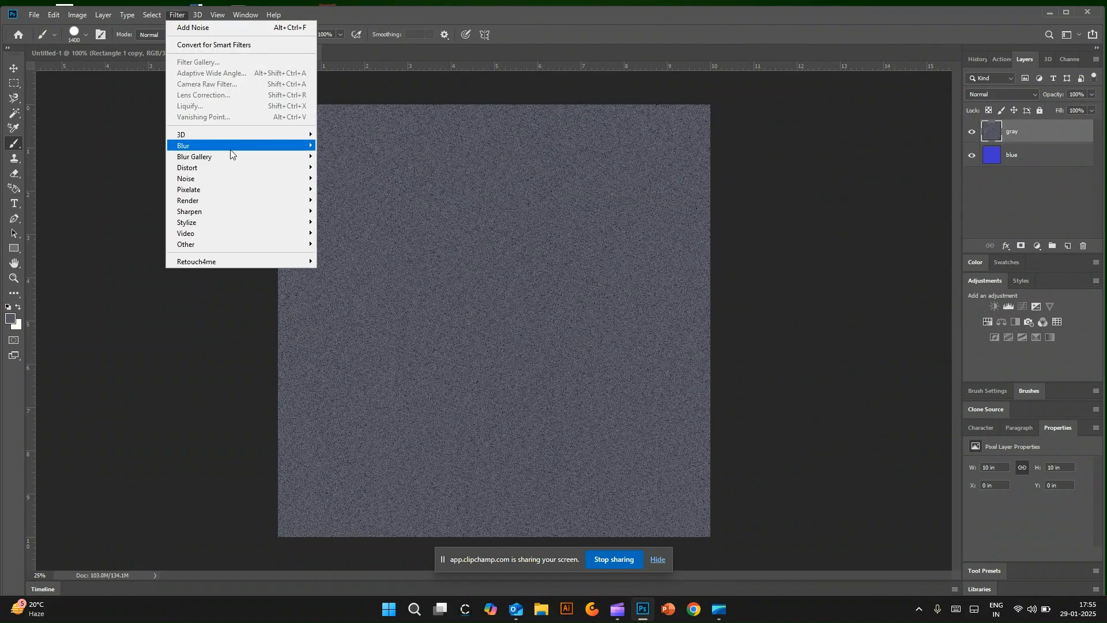
mouse_move(231, 151)
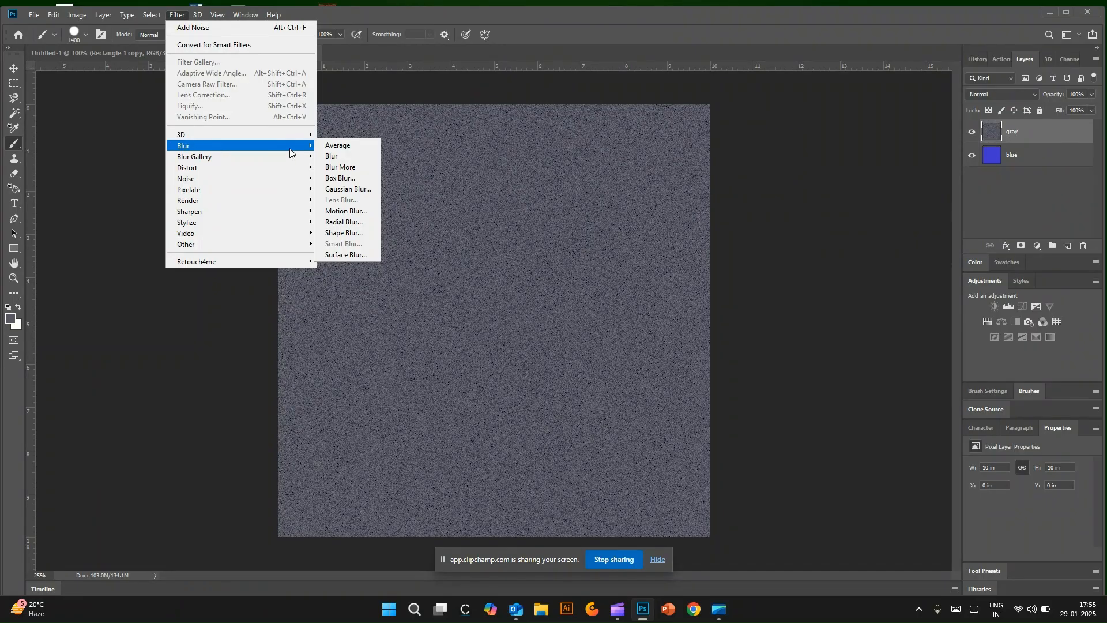
click(345, 211)
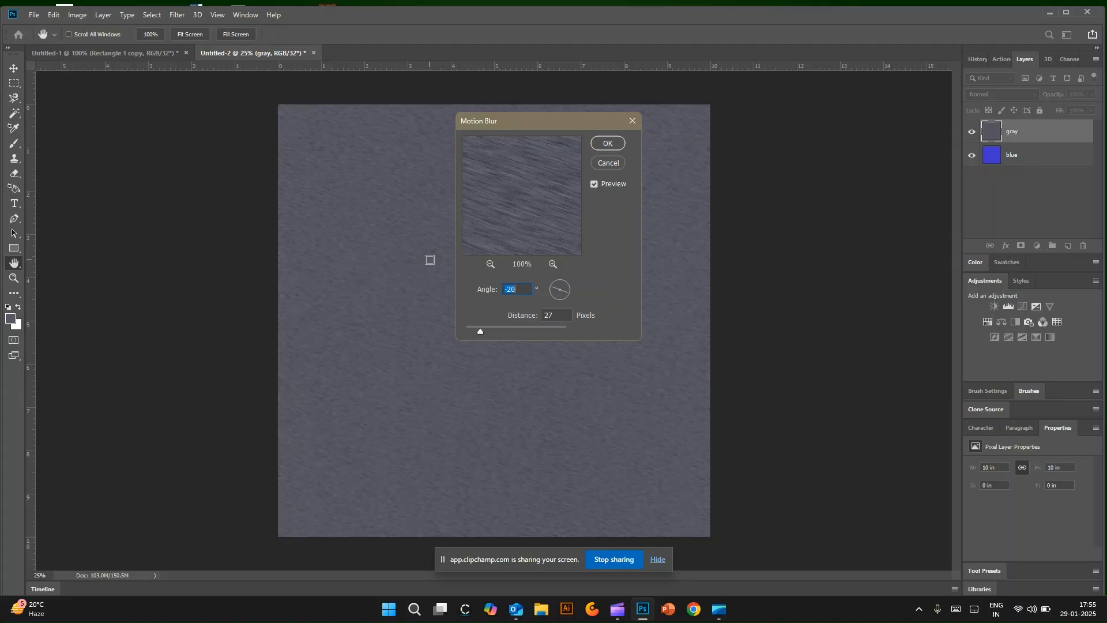
drag(558, 289, 556, 288)
click(607, 143)
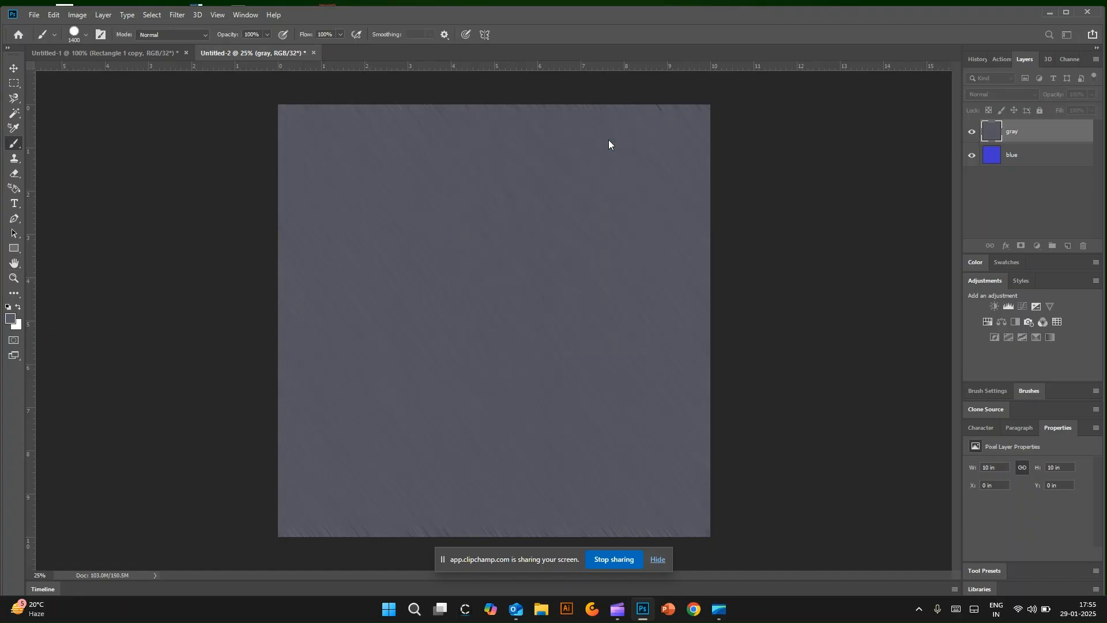
Step: Hide the gray layer and select the blue layer
click(973, 134)
click(973, 134)
click(973, 135)
click(1012, 156)
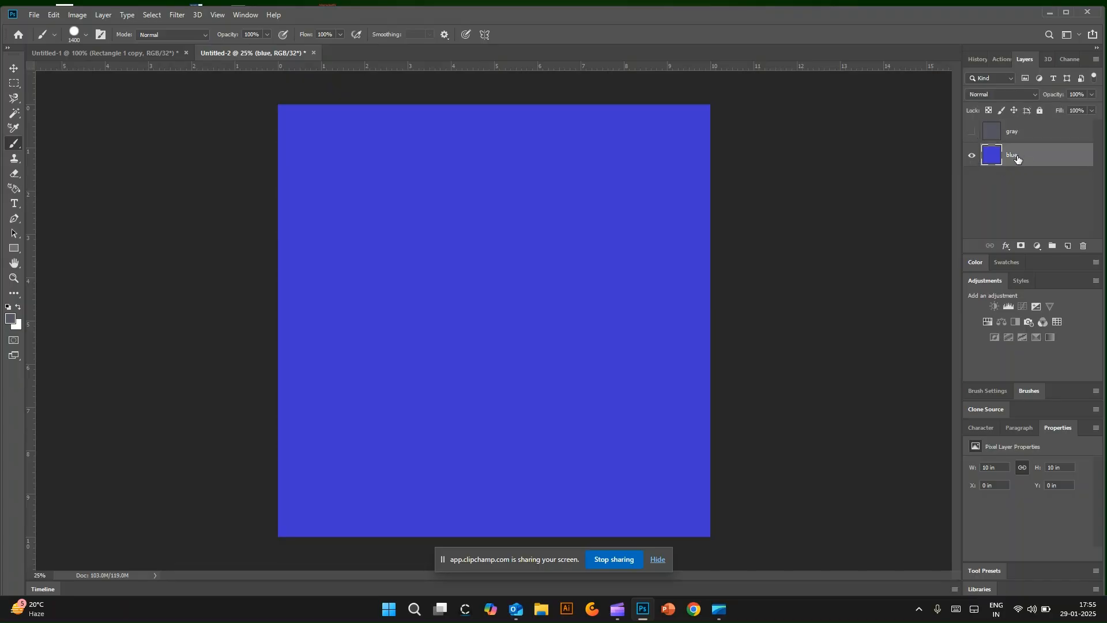
Step: Apply Add Noise to the blue layer with an amount of about 14%, Uniform distribution and Monochromatic enabled
click(177, 14)
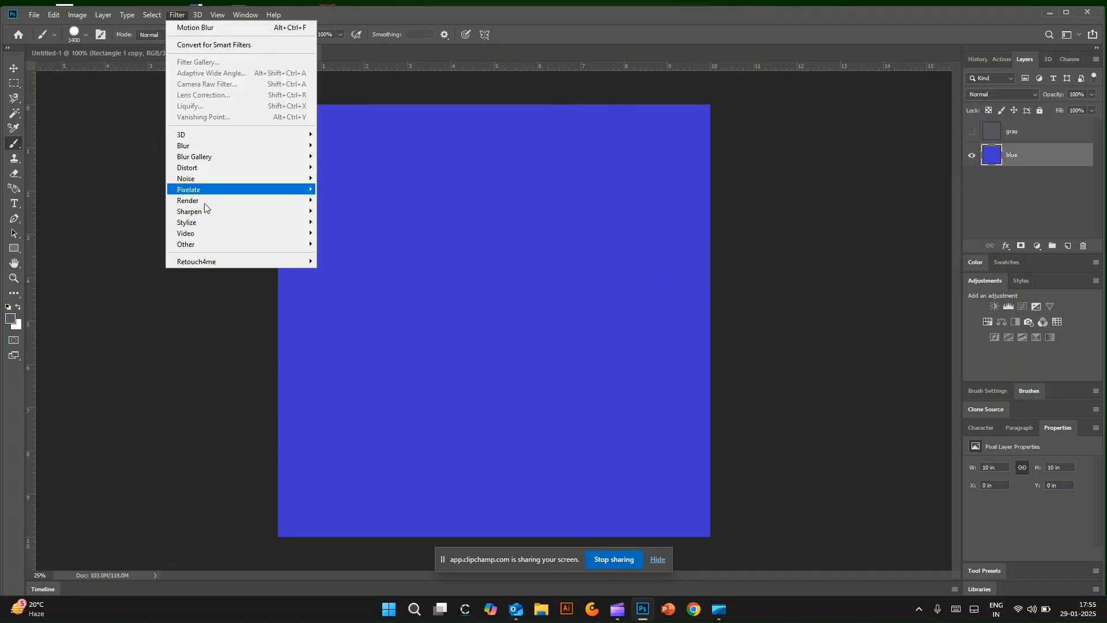
mouse_move(205, 183)
click(346, 180)
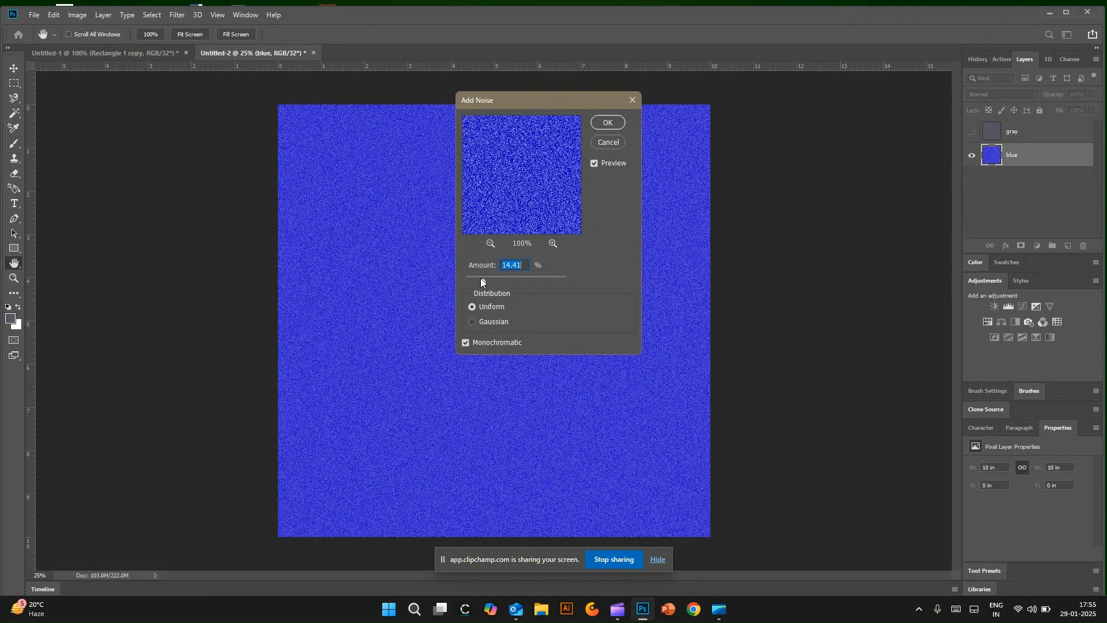
click(465, 343)
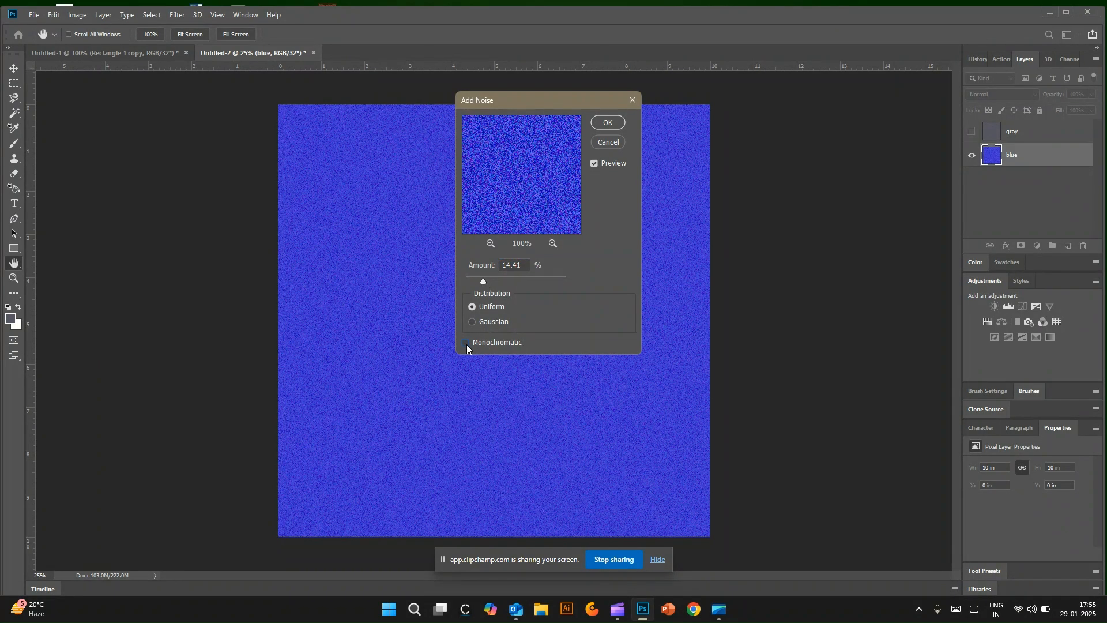
click(611, 124)
key(b)
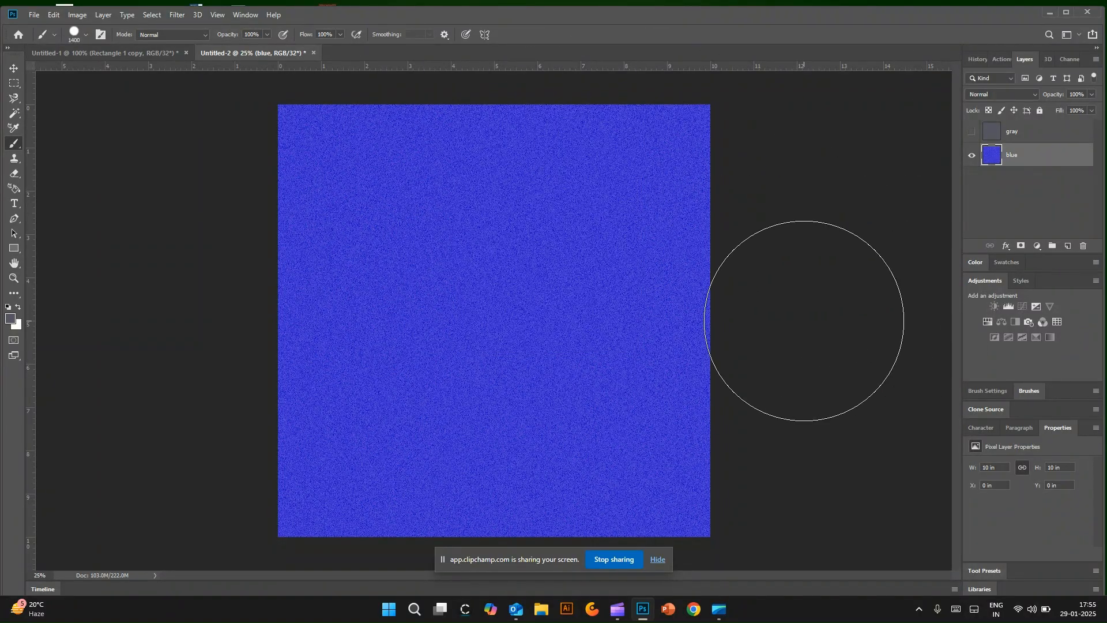
Step: Add a Pattern fill layer above the blue layer using the diagonal-square "denim pattern"
mouse_move(1030, 158)
mouse_down()
mouse_move(1033, 127)
mouse_move(1032, 153)
mouse_up()
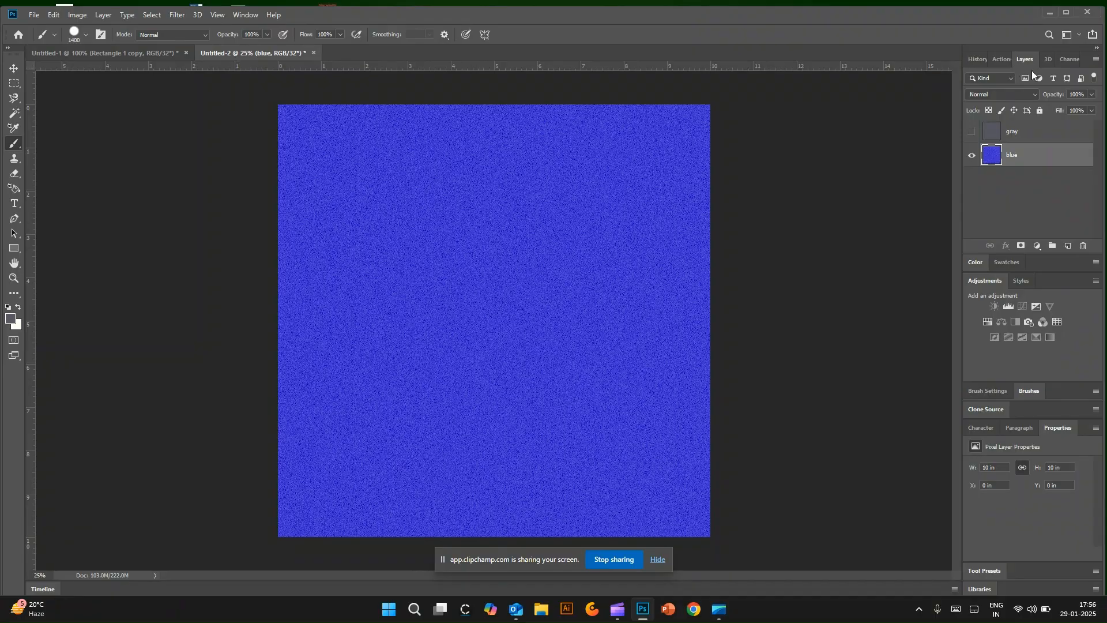
click(1038, 246)
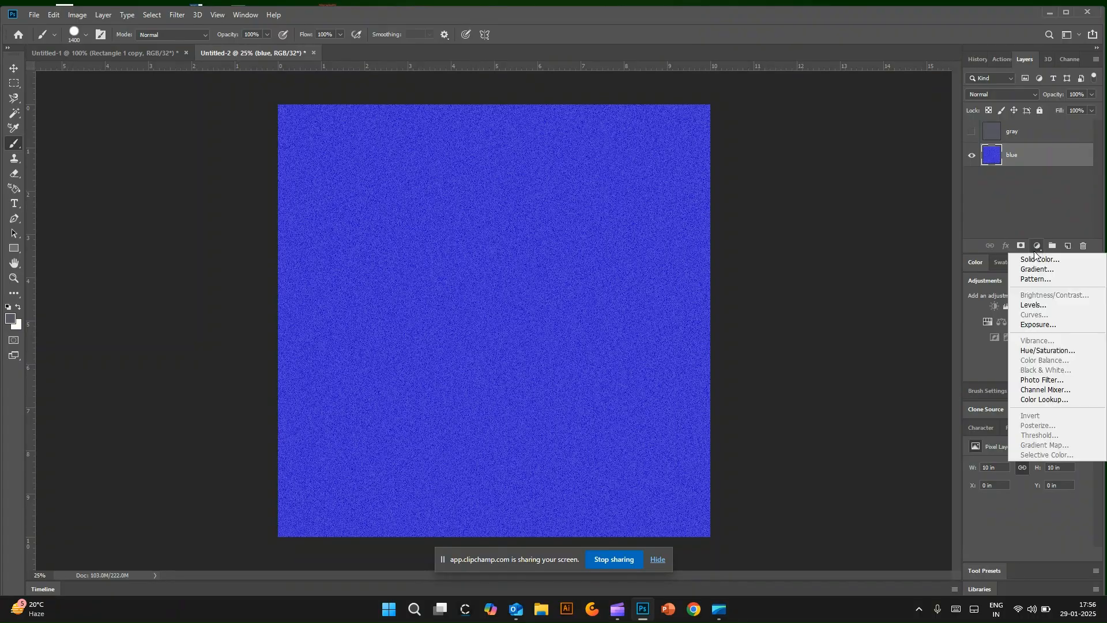
click(1033, 279)
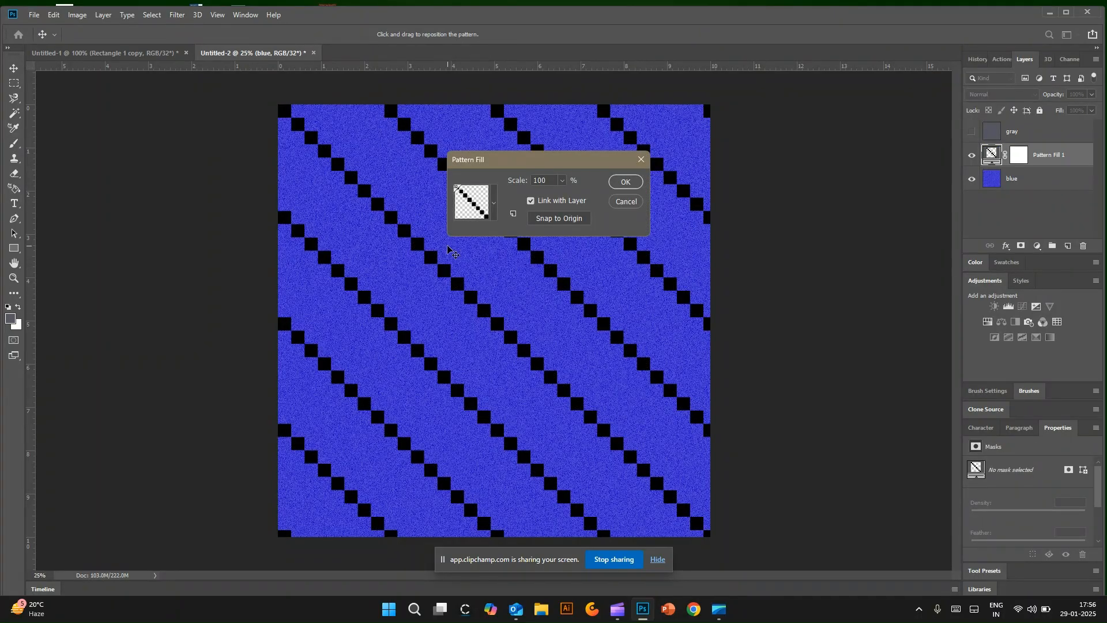
click(494, 204)
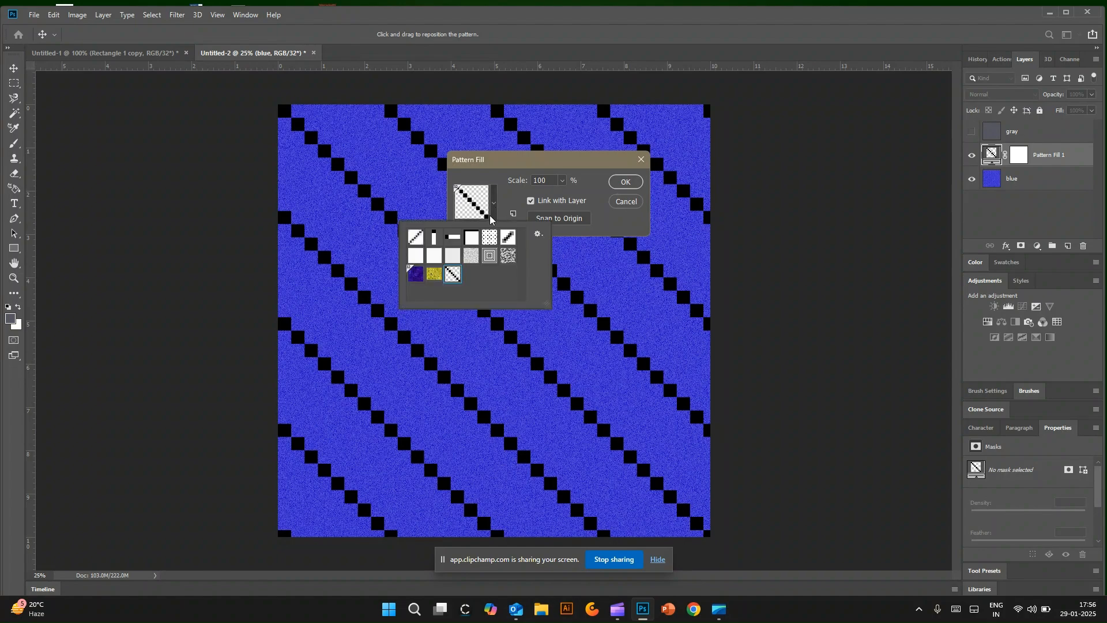
click(495, 203)
click(495, 203)
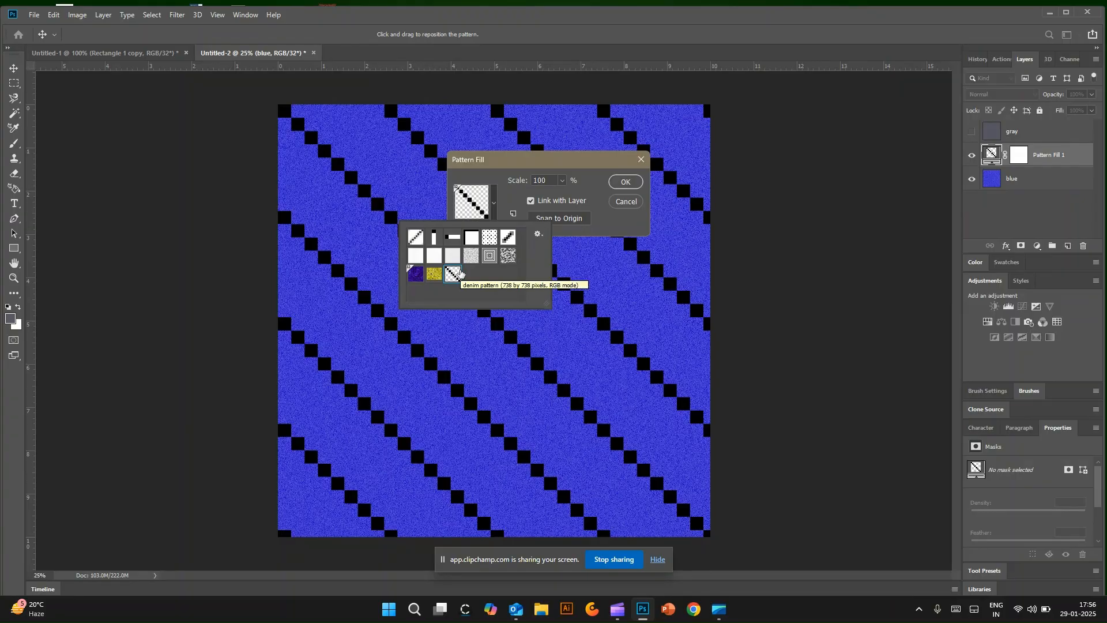
click(413, 240)
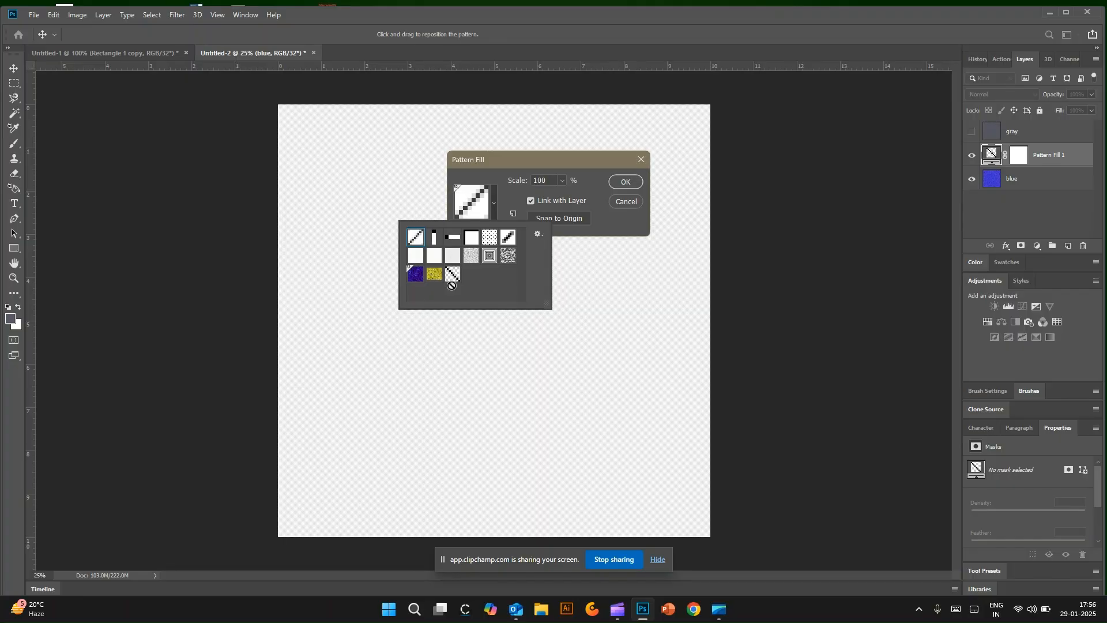
click(452, 275)
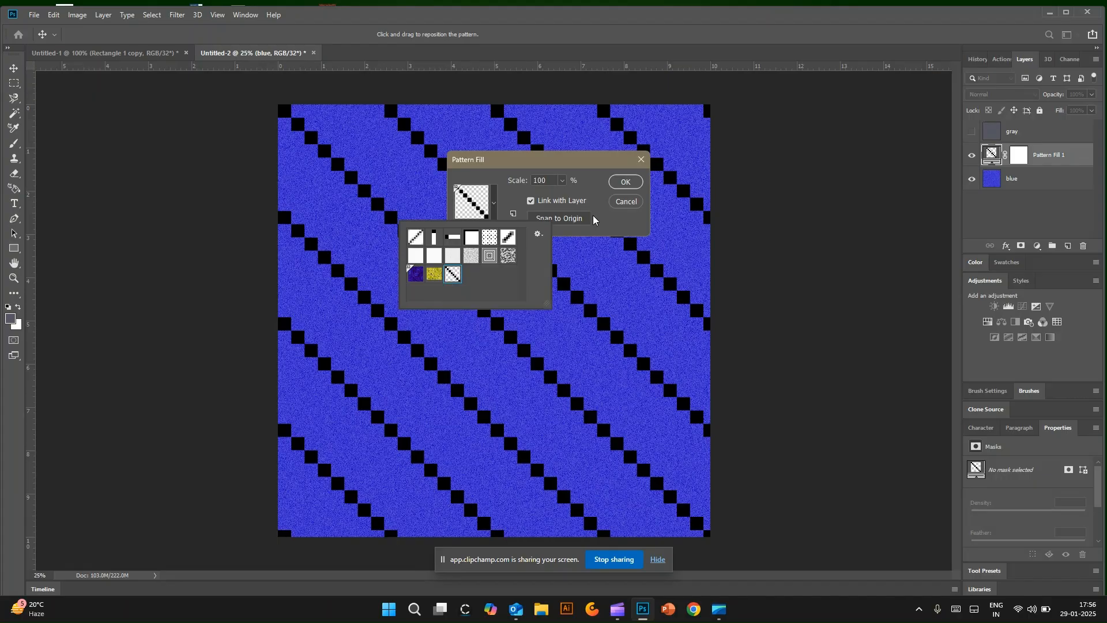
Step: Reduce the pattern fill's scale to 1% and apply the fill
click(513, 201)
click(562, 180)
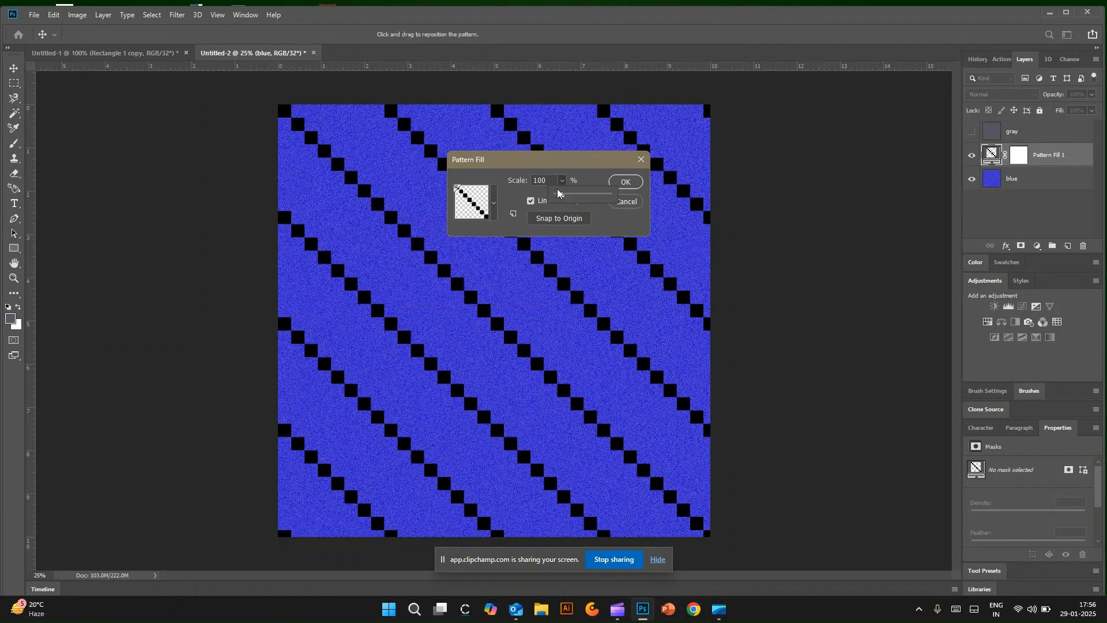
drag(558, 194, 557, 195)
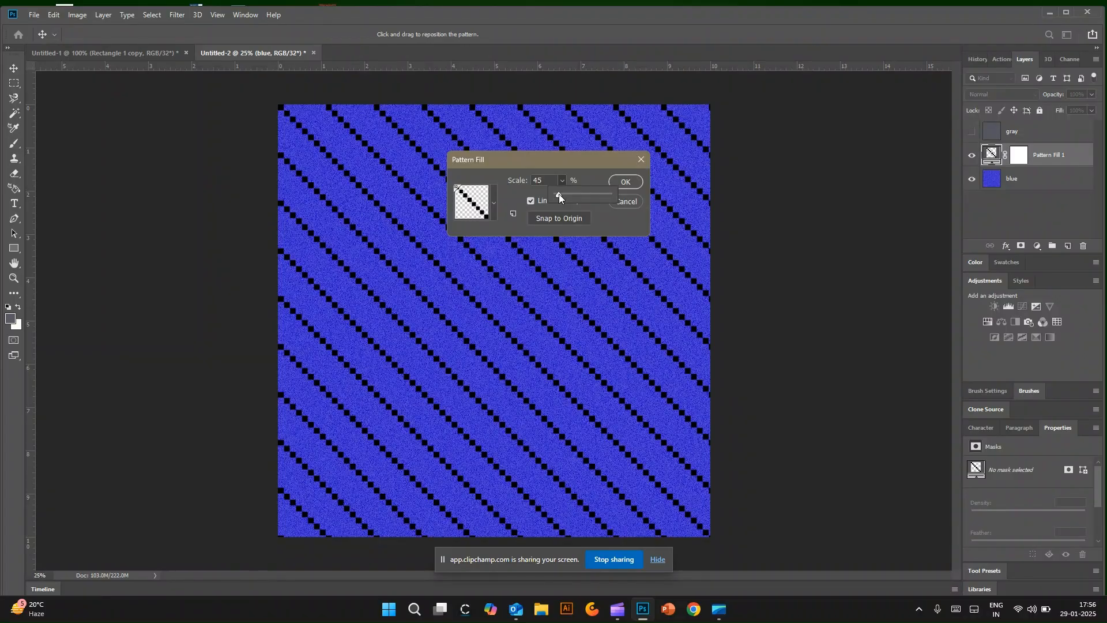
click(626, 182)
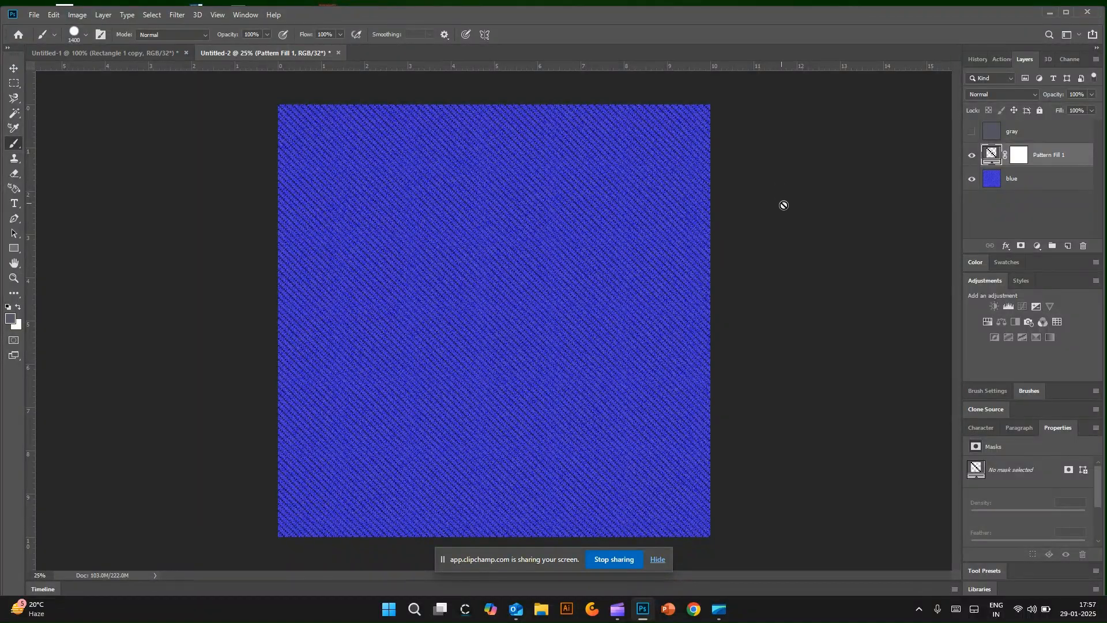
Step: Examine the fine diagonal pattern on the blue texture up close and at full view
click(15, 68)
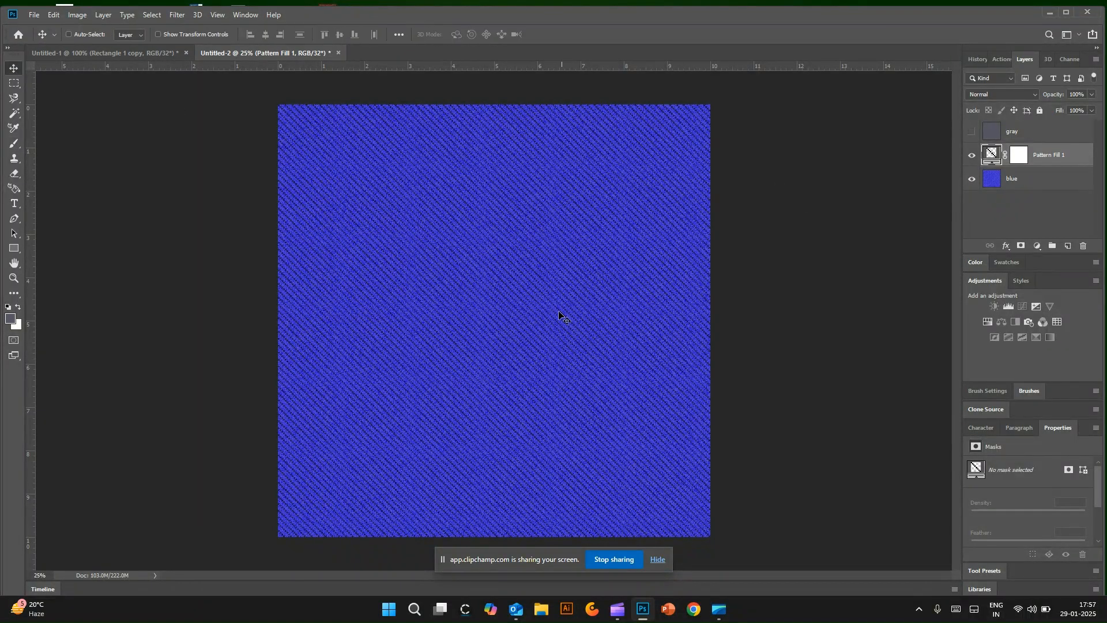
key(ctrl+plus)
key(ctrl+plus)
key(ctrl+plus)
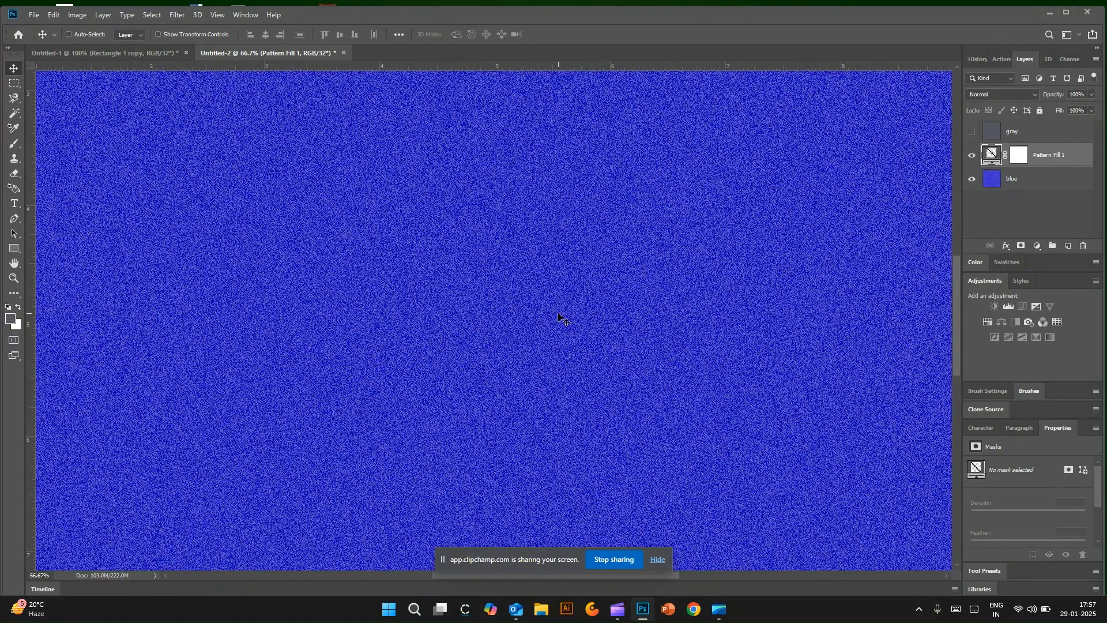
key(ctrl+minus)
key(ctrl+minus)
key(ctrl+minus)
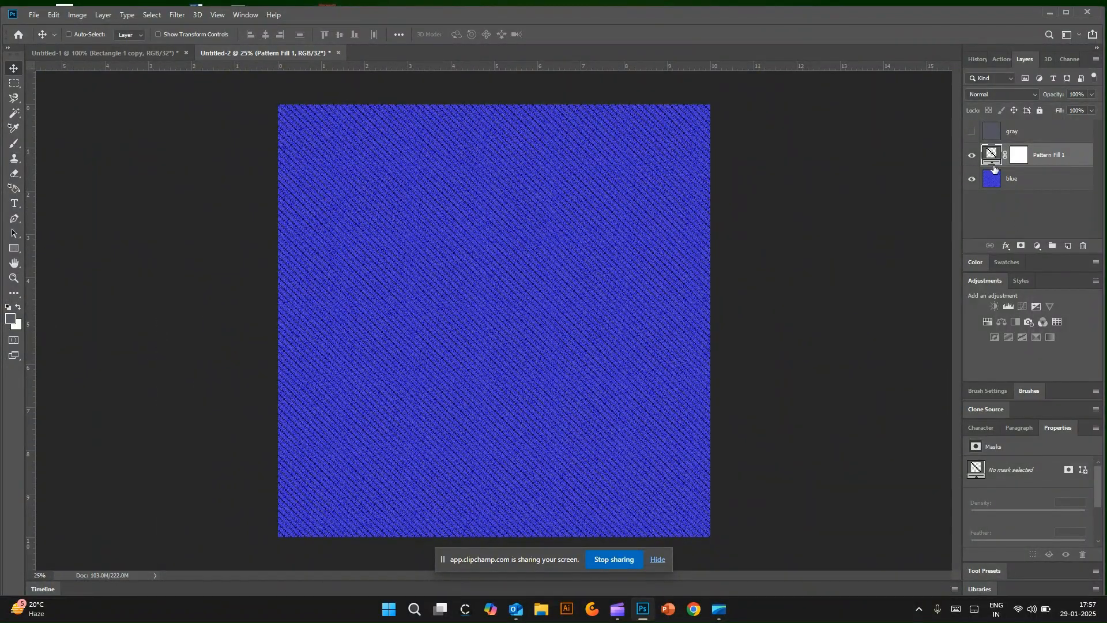
double_click(1024, 156)
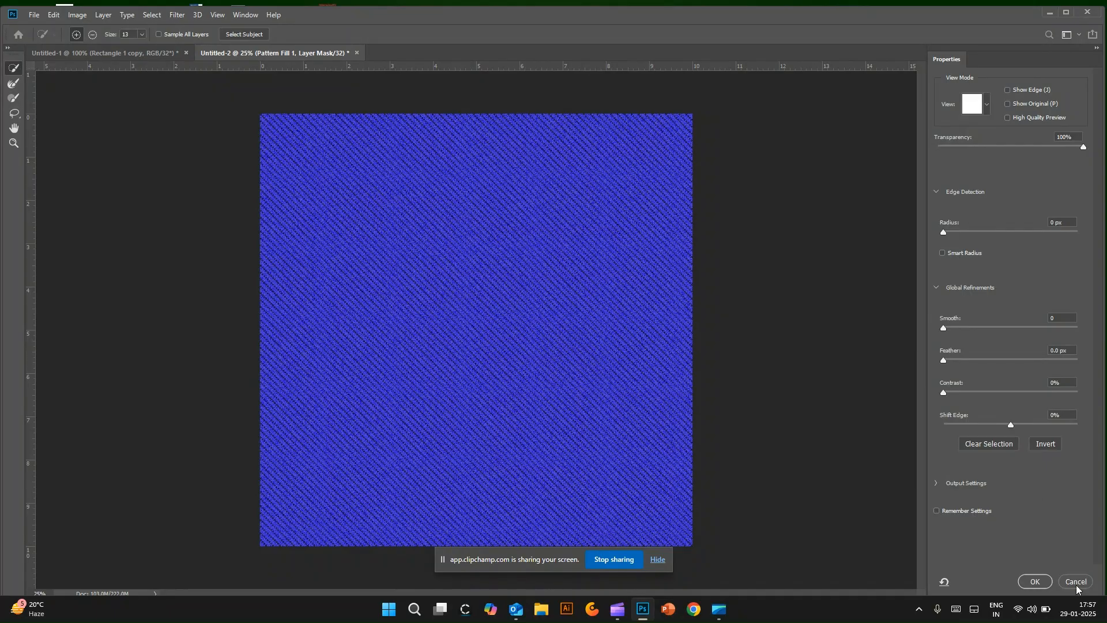
click(1035, 583)
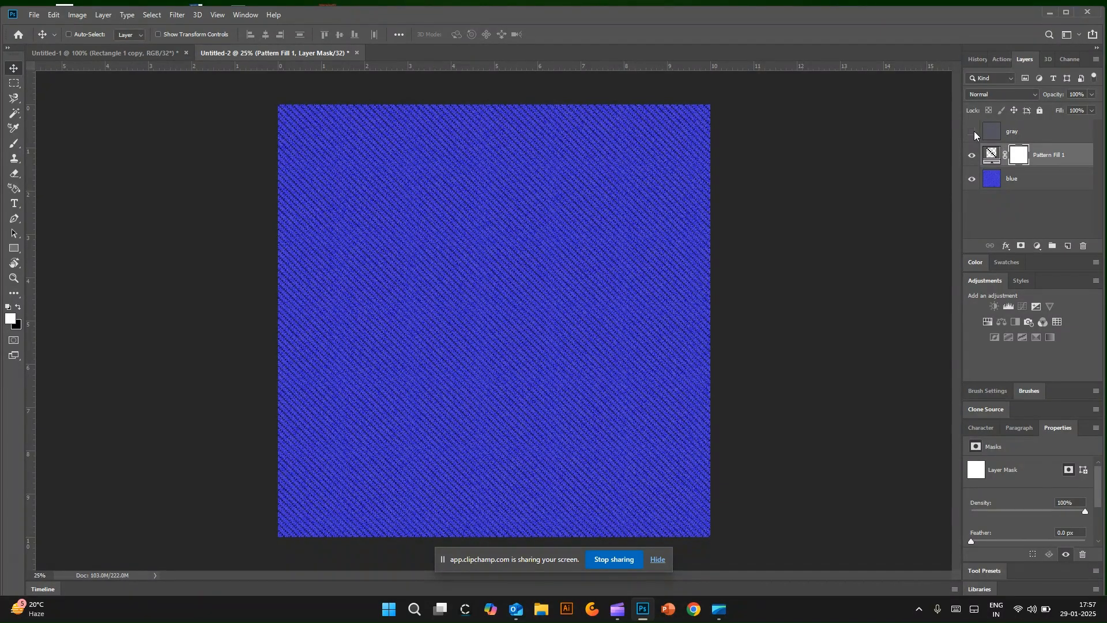
Step: Show the gray layer and set its blend mode to Multiply
click(972, 134)
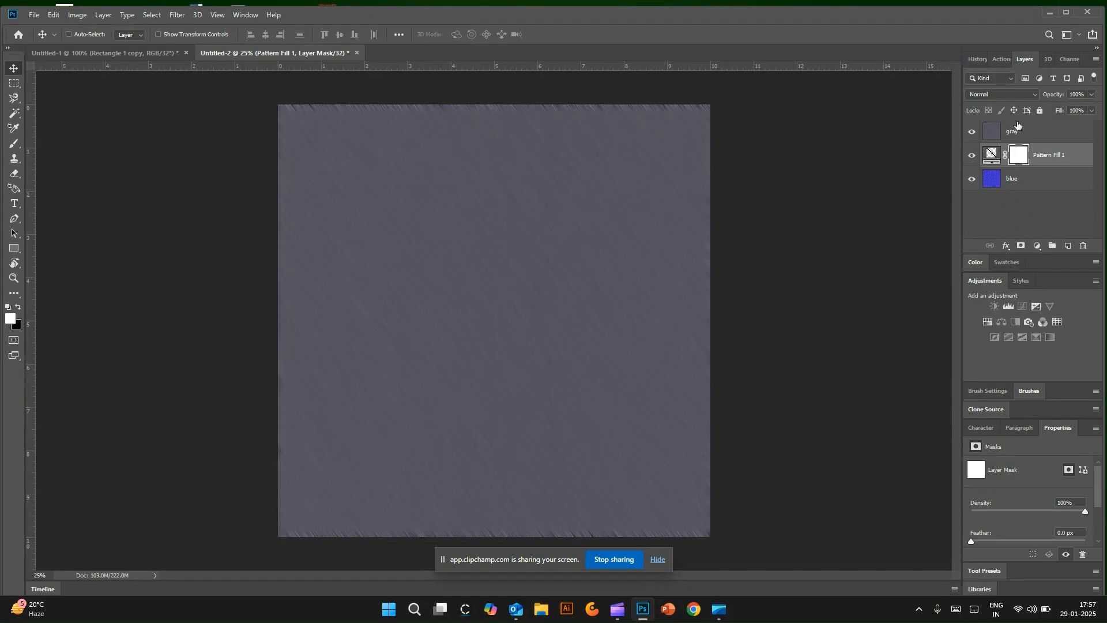
click(1015, 131)
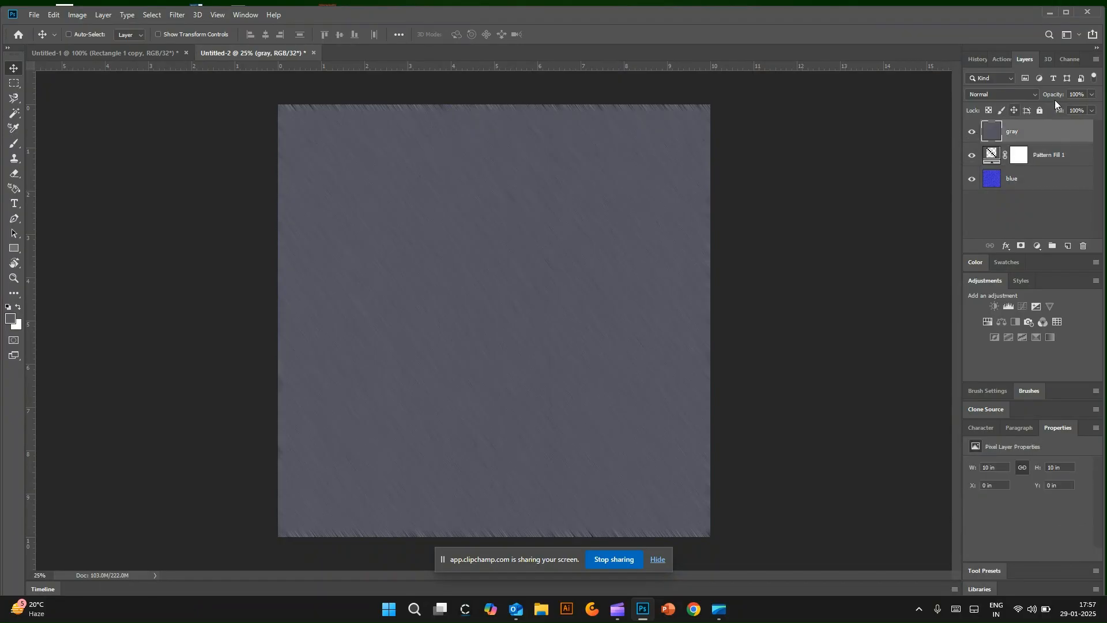
click(1003, 94)
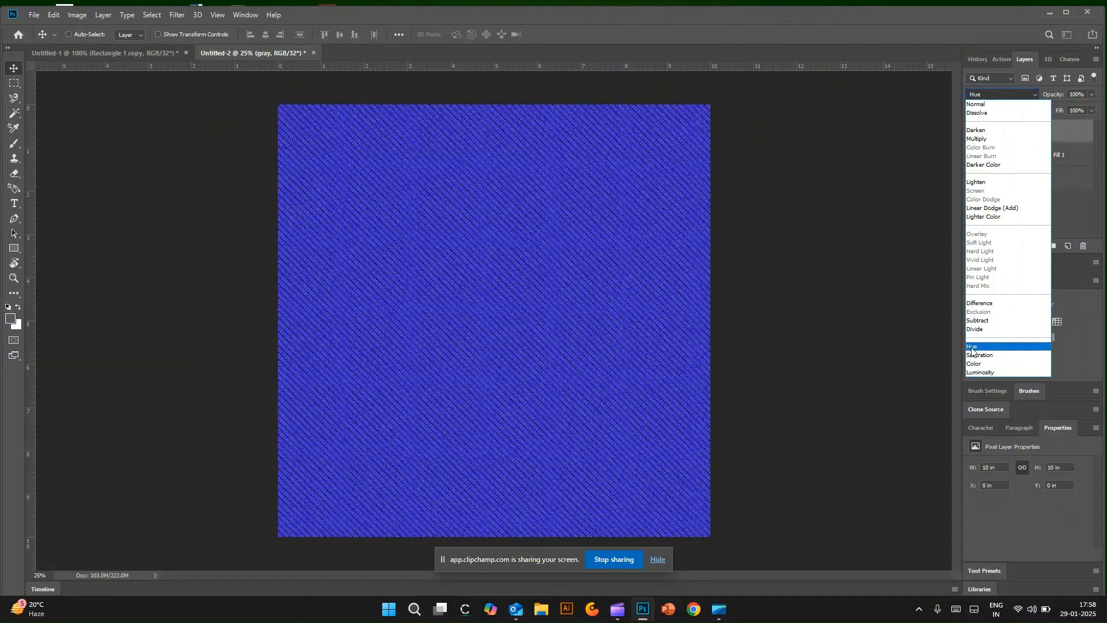
click(976, 182)
click(998, 94)
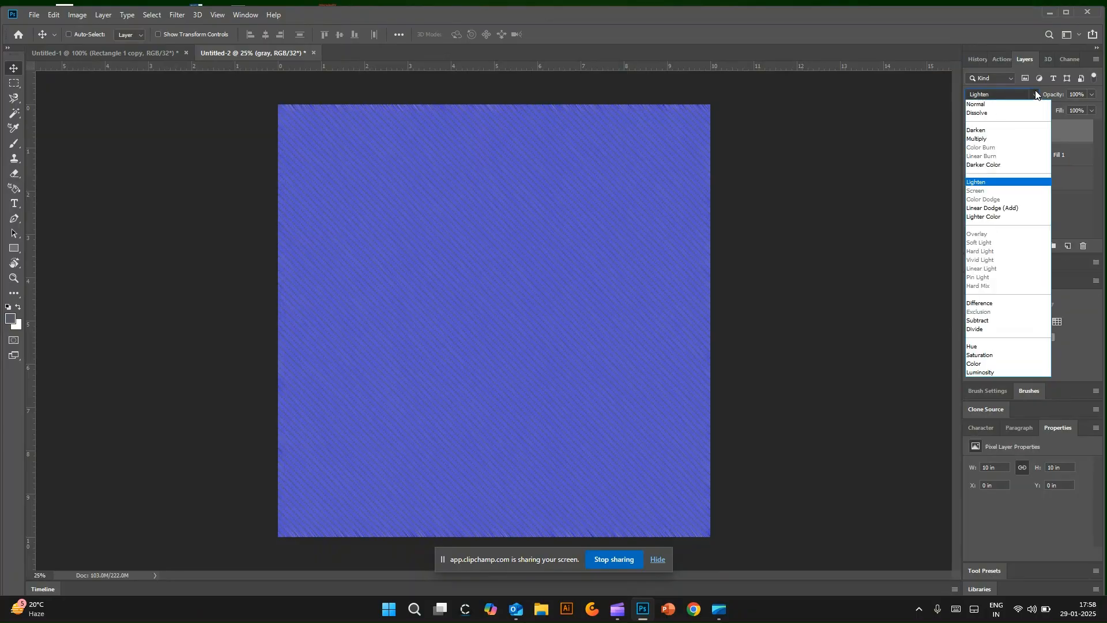
click(978, 139)
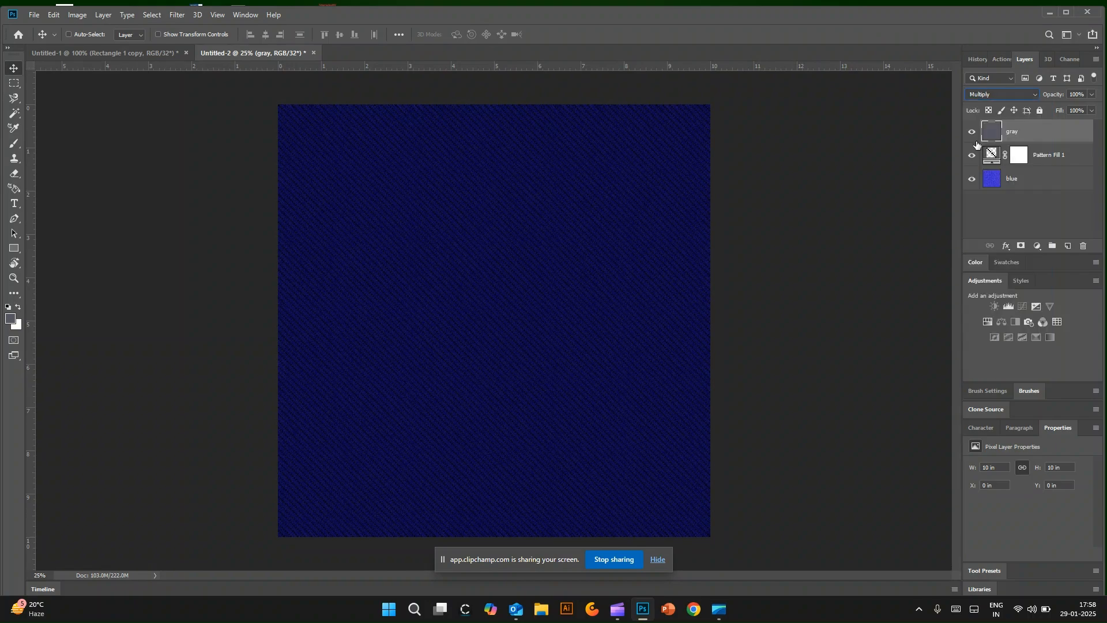
Step: Apply Add Noise to the blue layer again with a larger amount, Uniform distribution and Monochromatic enabled
click(1004, 183)
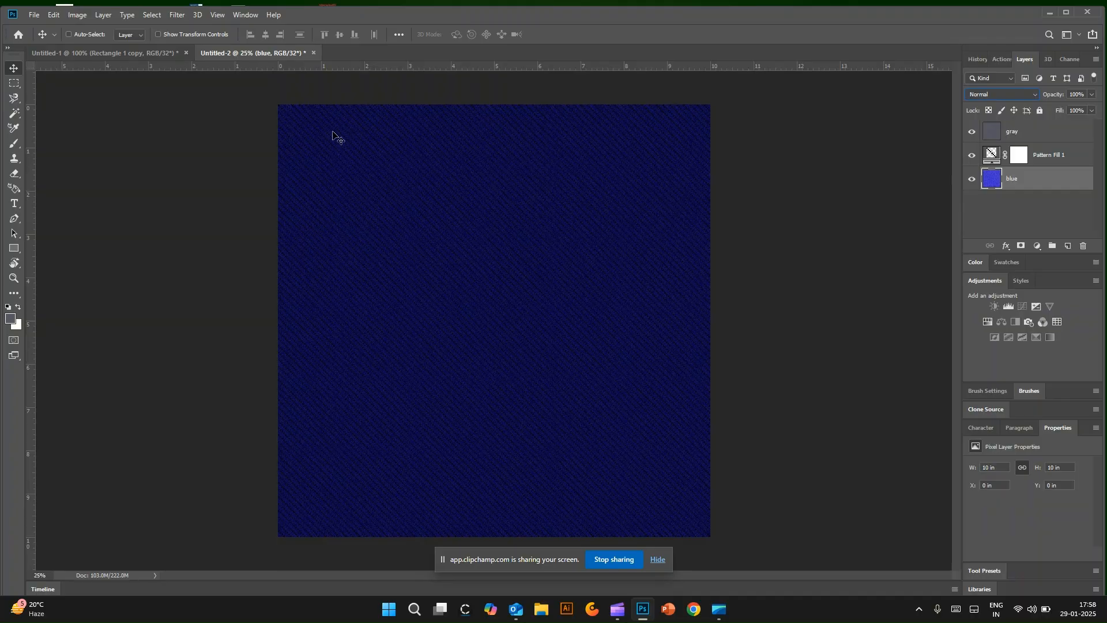
click(176, 16)
mouse_move(234, 180)
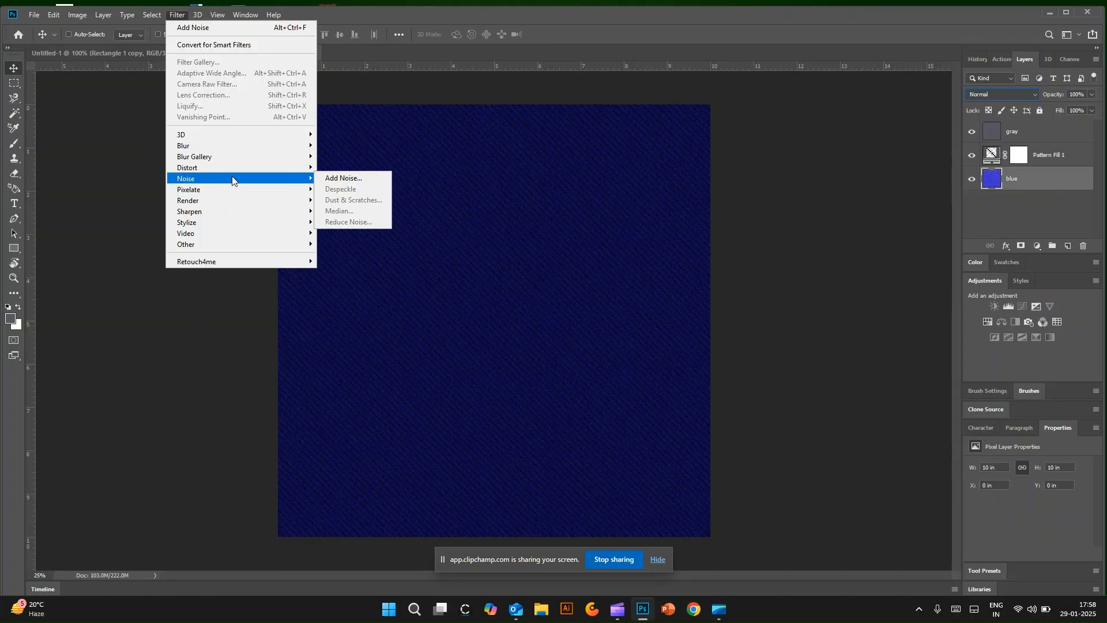
click(340, 175)
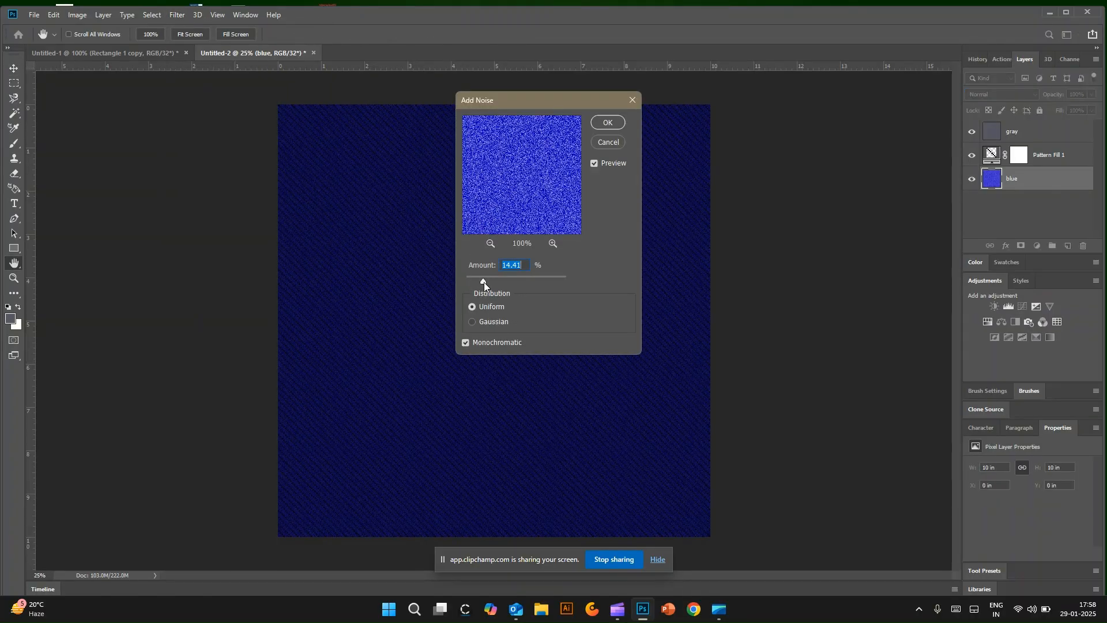
drag(498, 281, 508, 280)
click(605, 122)
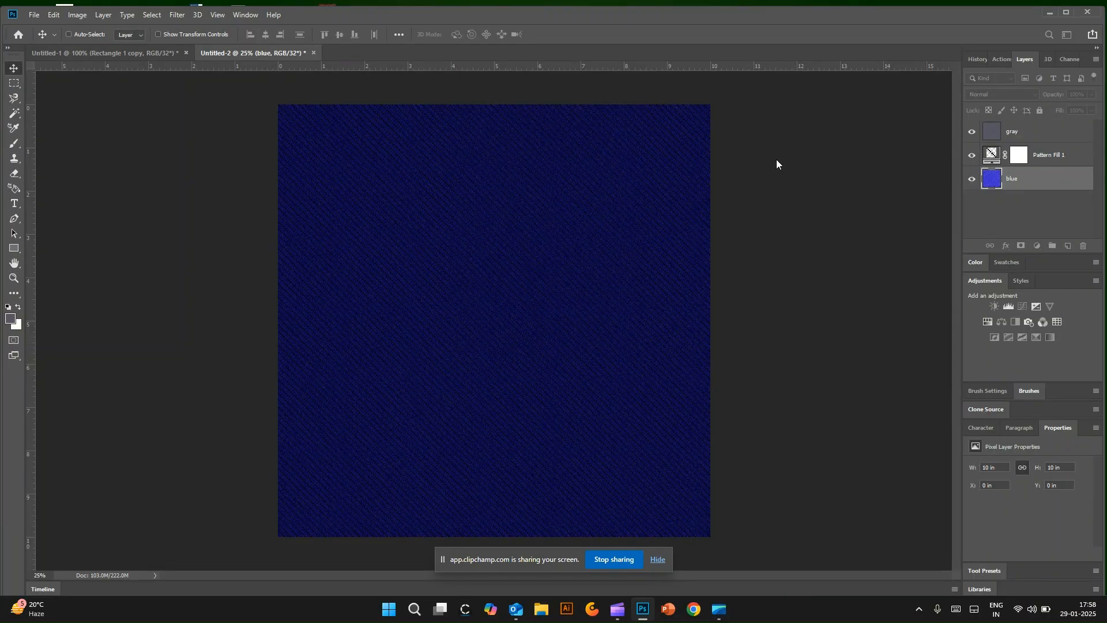
Step: Lower the gray layer's opacity to about 84%
click(1043, 132)
click(1093, 95)
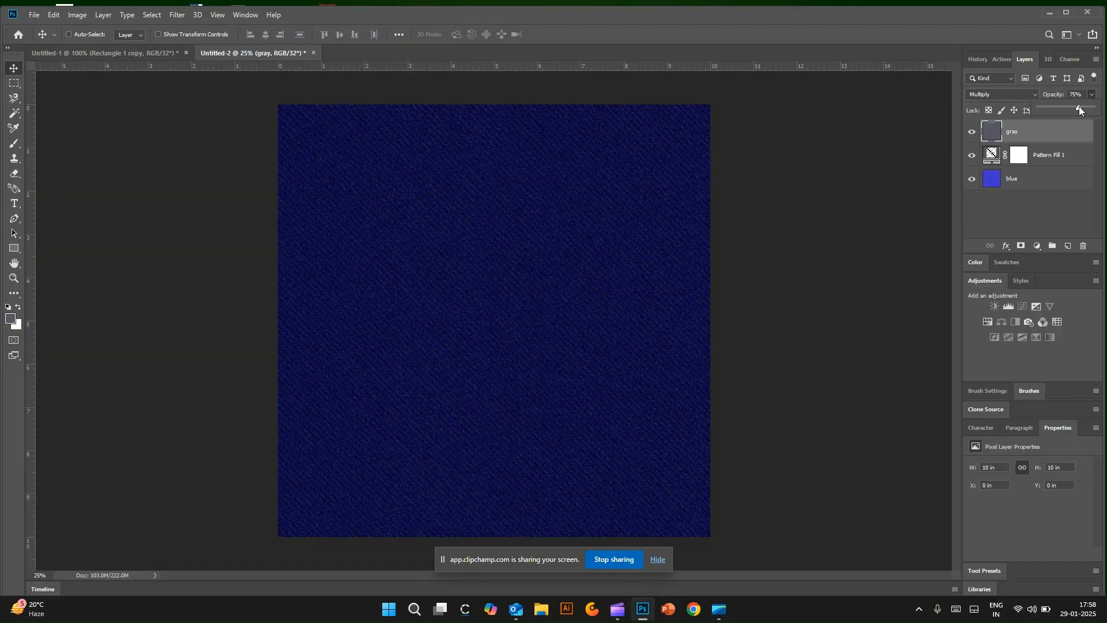
drag(1066, 105, 1081, 111)
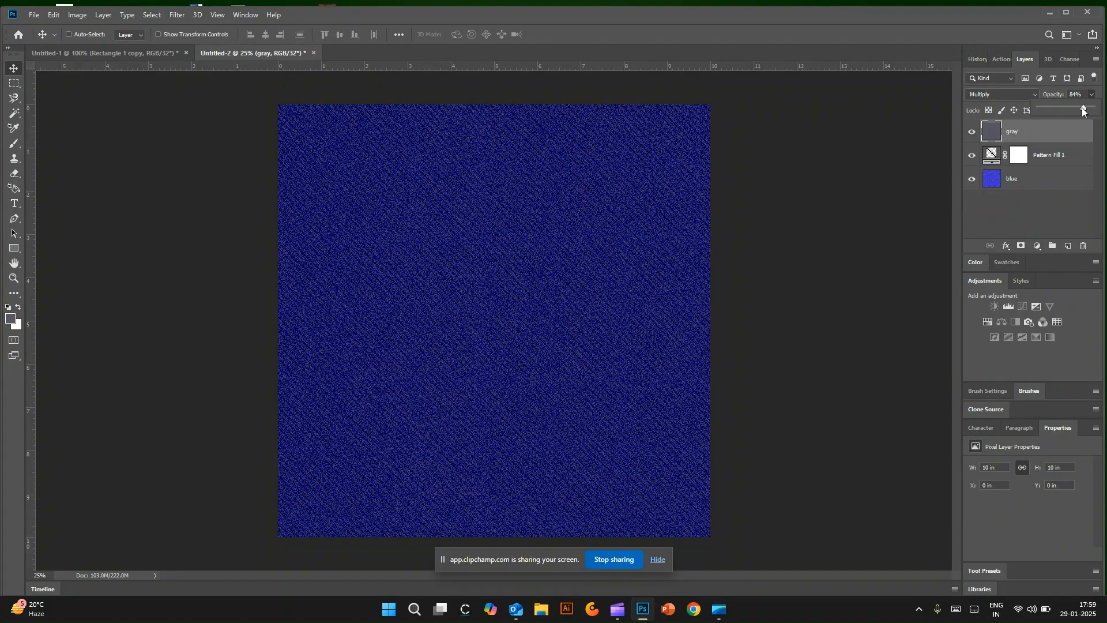
Step: Try a scale of 3% on the diagonal-square pattern fill layer
click(75, 132)
double_click(992, 155)
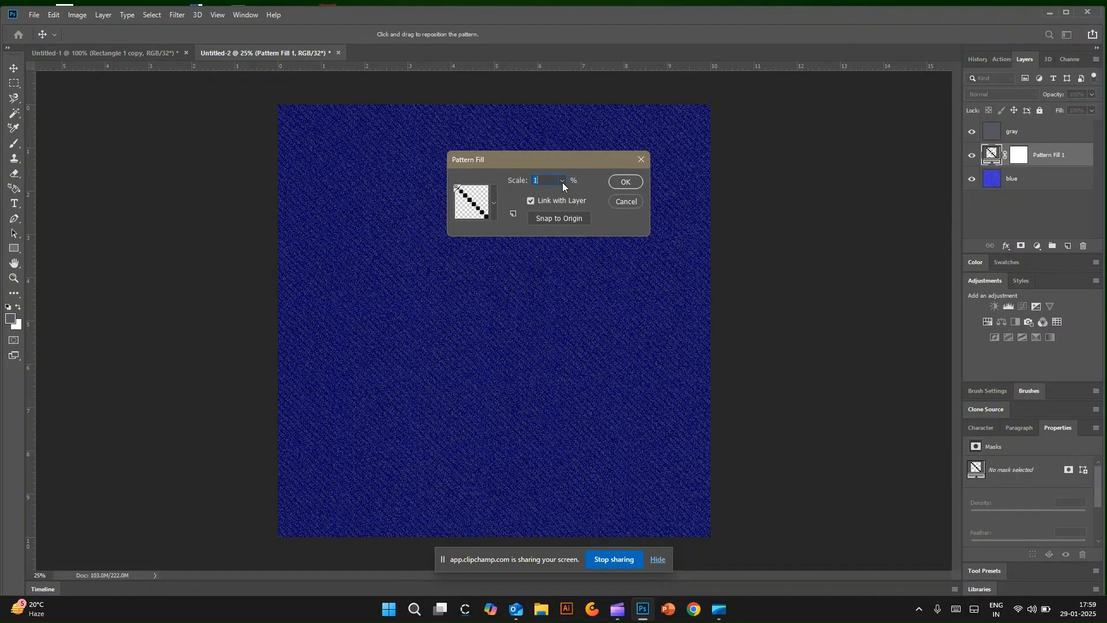
text(3)
click(630, 183)
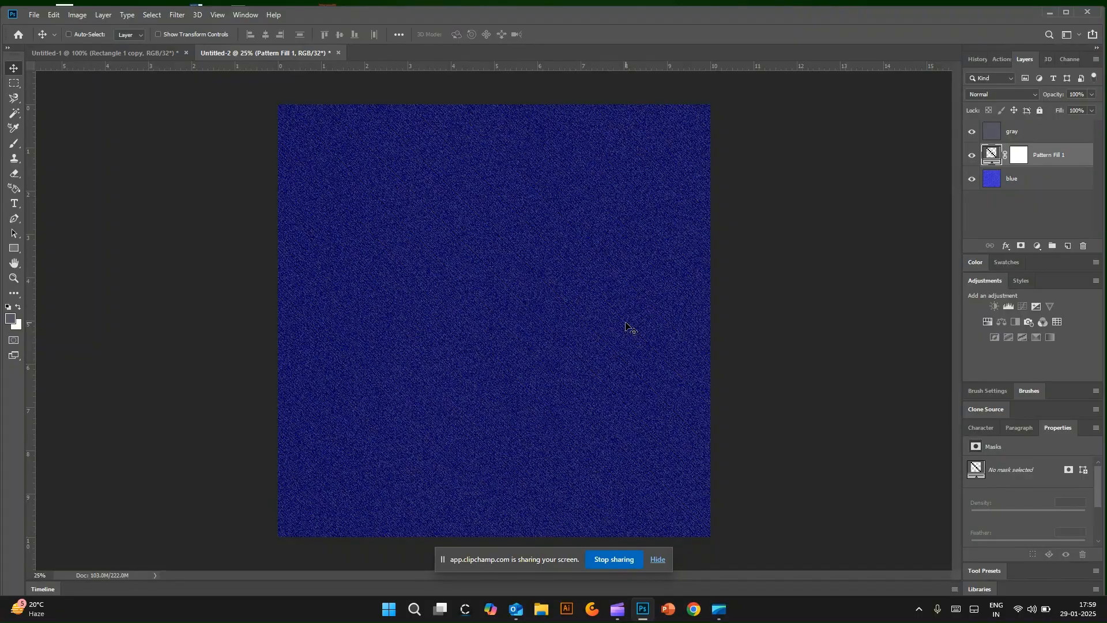
key(ctrl)
Step: Add a new empty layer above the gray layer and move the pattern fill layer to the top of the stack
click(1067, 246)
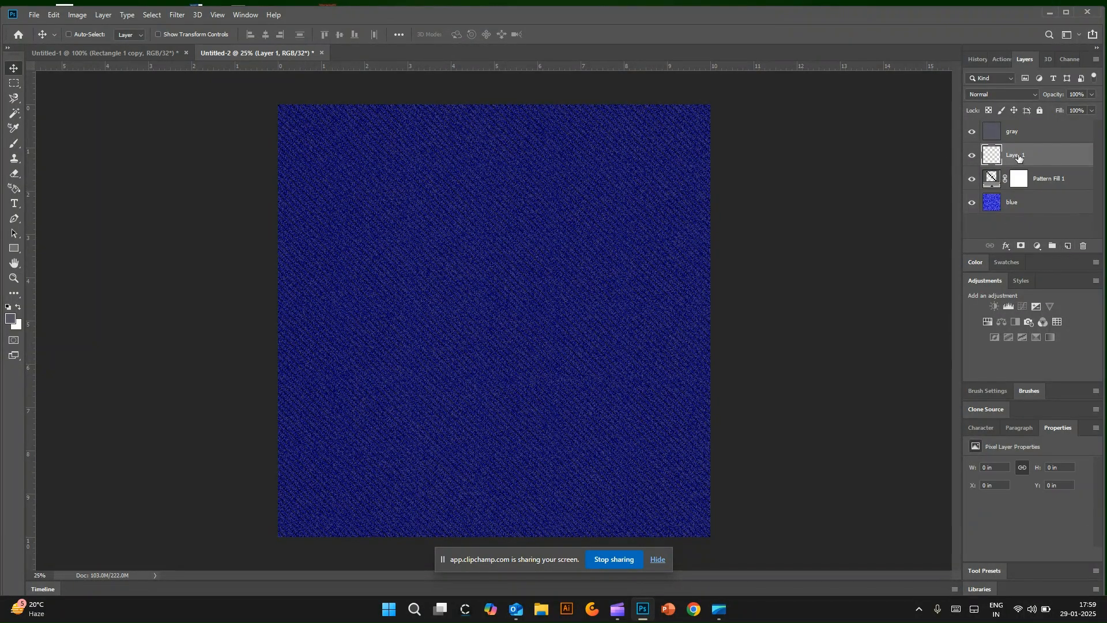
drag(1019, 157, 1010, 136)
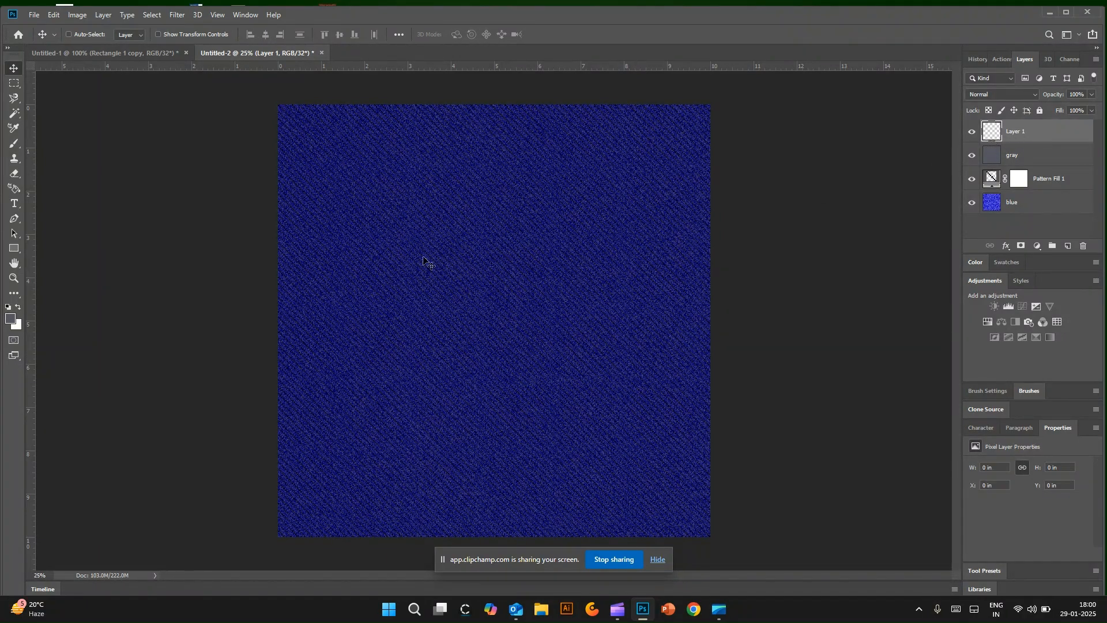
drag(1058, 183, 1059, 137)
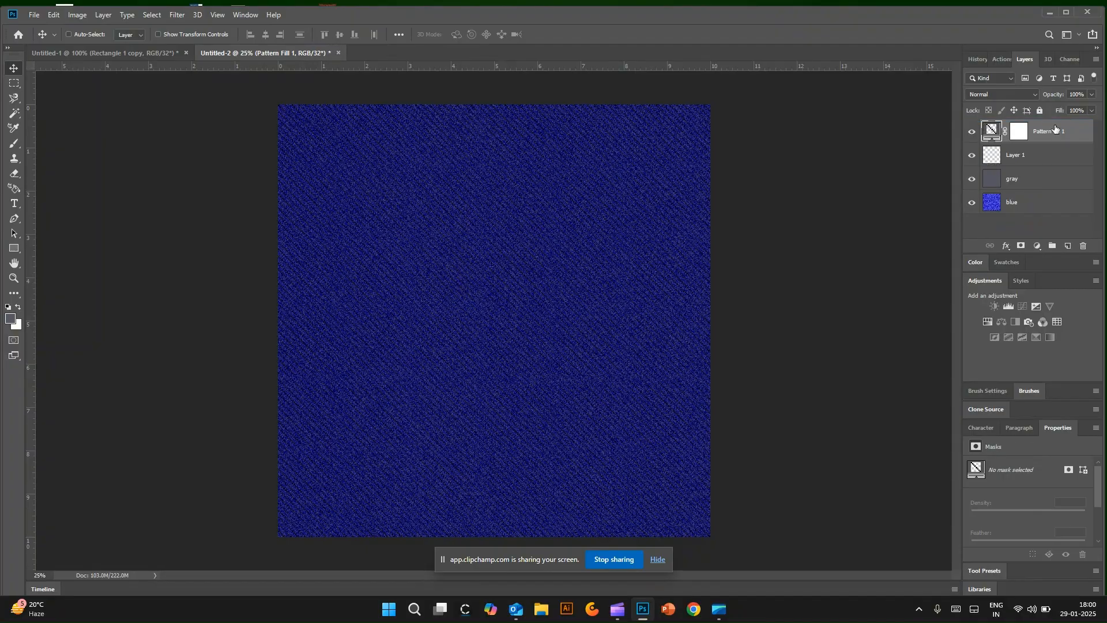
Step: Select the empty layer and set up a soft brush with 42% opacity, 15% flow and 0% hardness
click(1020, 157)
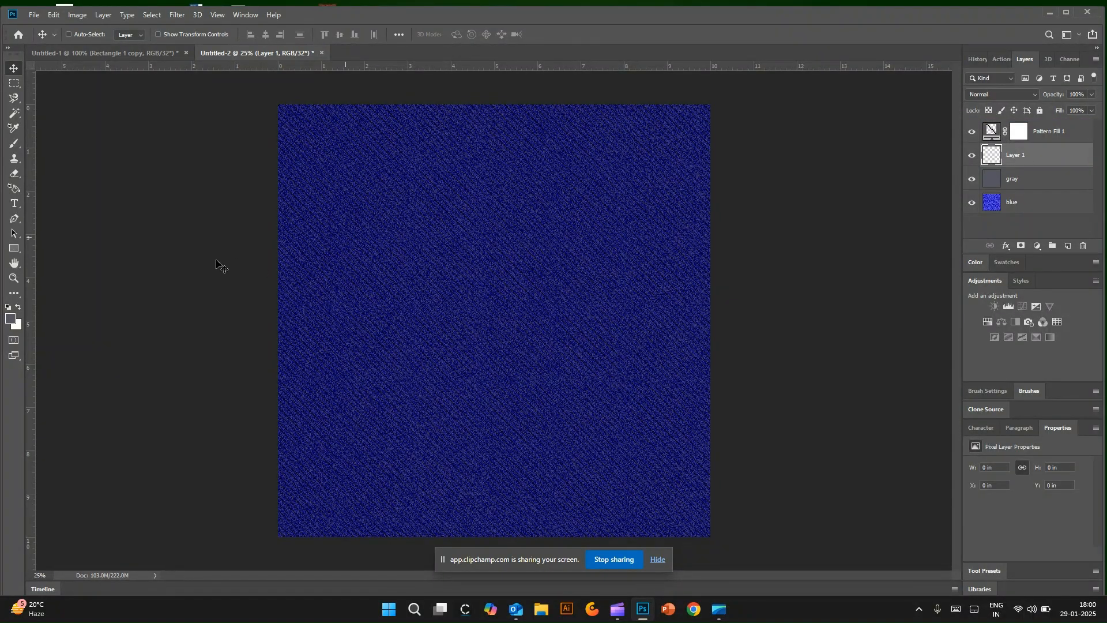
key(b)
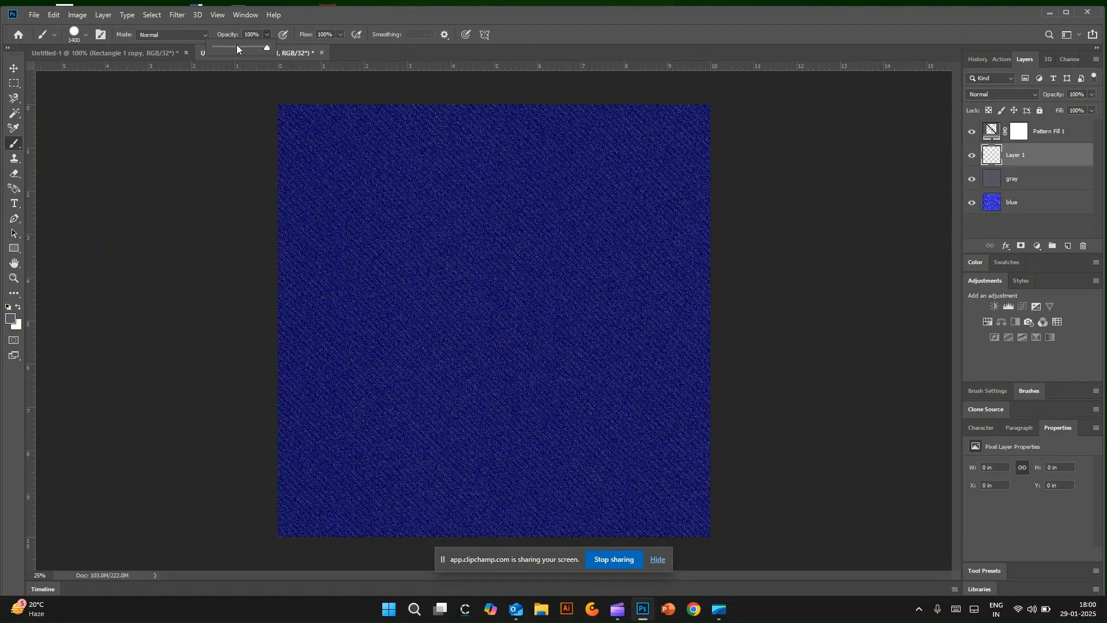
click(236, 48)
click(340, 35)
click(295, 48)
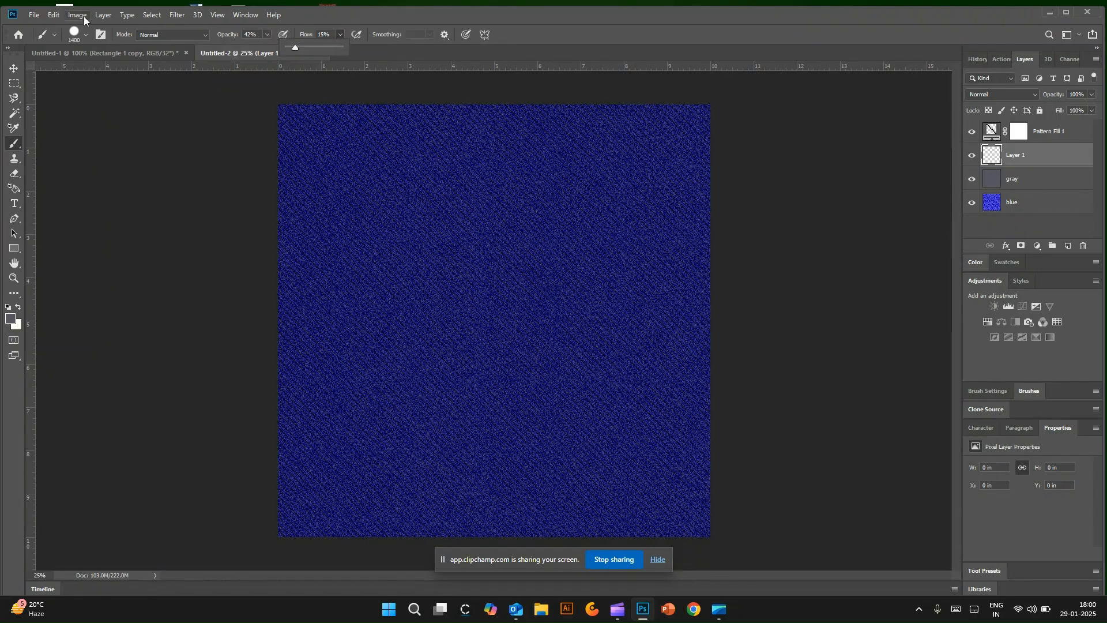
click(85, 35)
drag(77, 99, 64, 99)
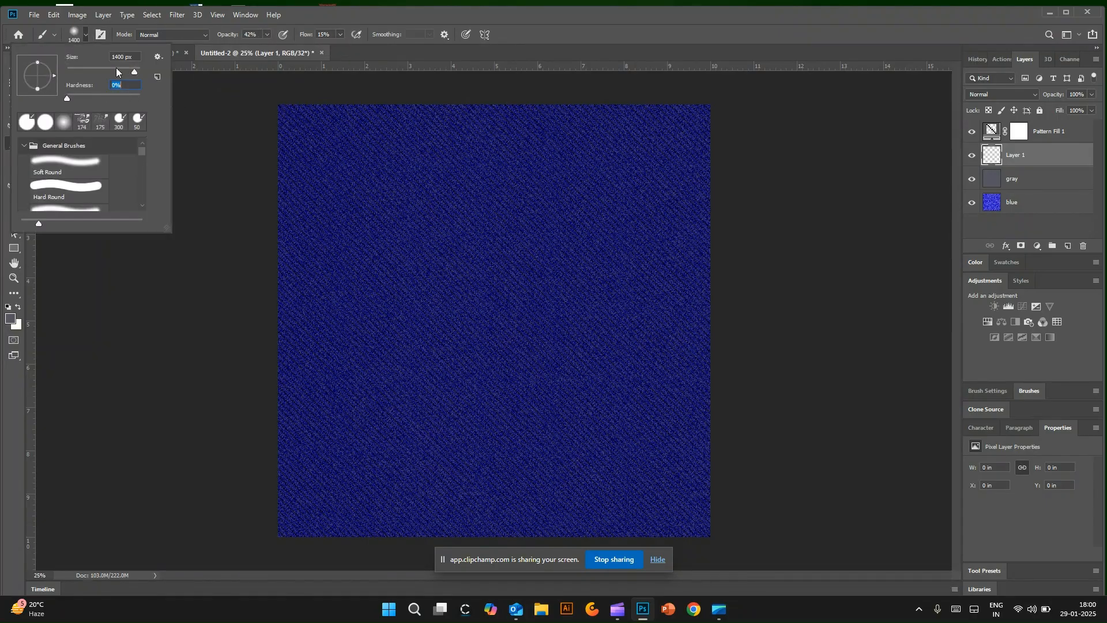
Step: Set the brush size to 464 px and choose a dark navy blue with hue 236° as the foreground color
mouse_move(116, 68)
mouse_down()
mouse_move(104, 68)
mouse_move(133, 70)
mouse_up()
click(215, 132)
click(8, 307)
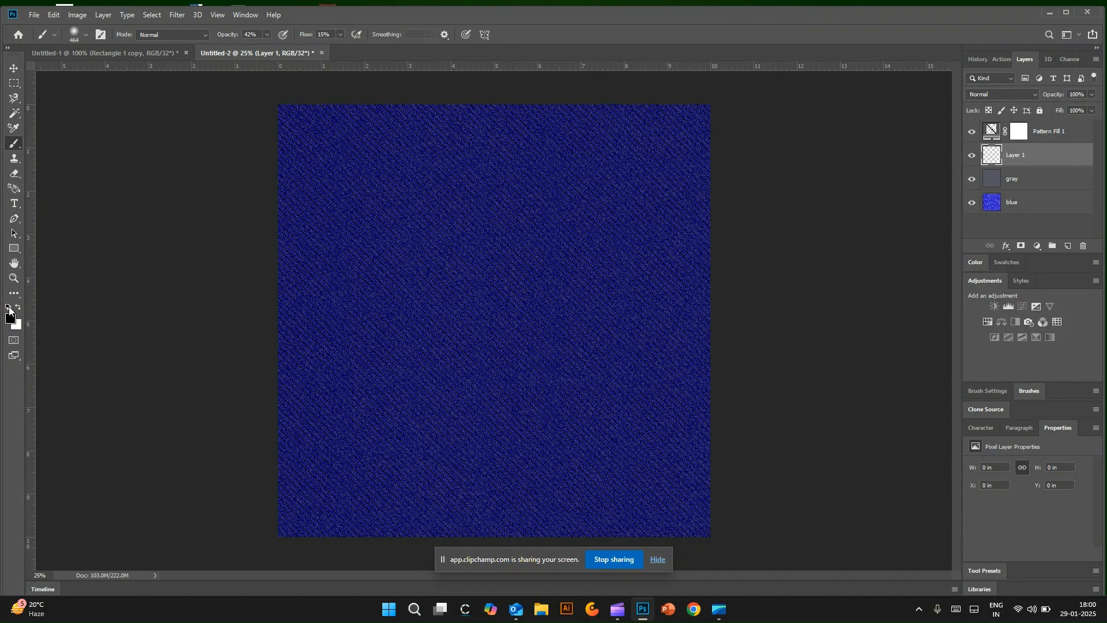
click(11, 316)
click(775, 341)
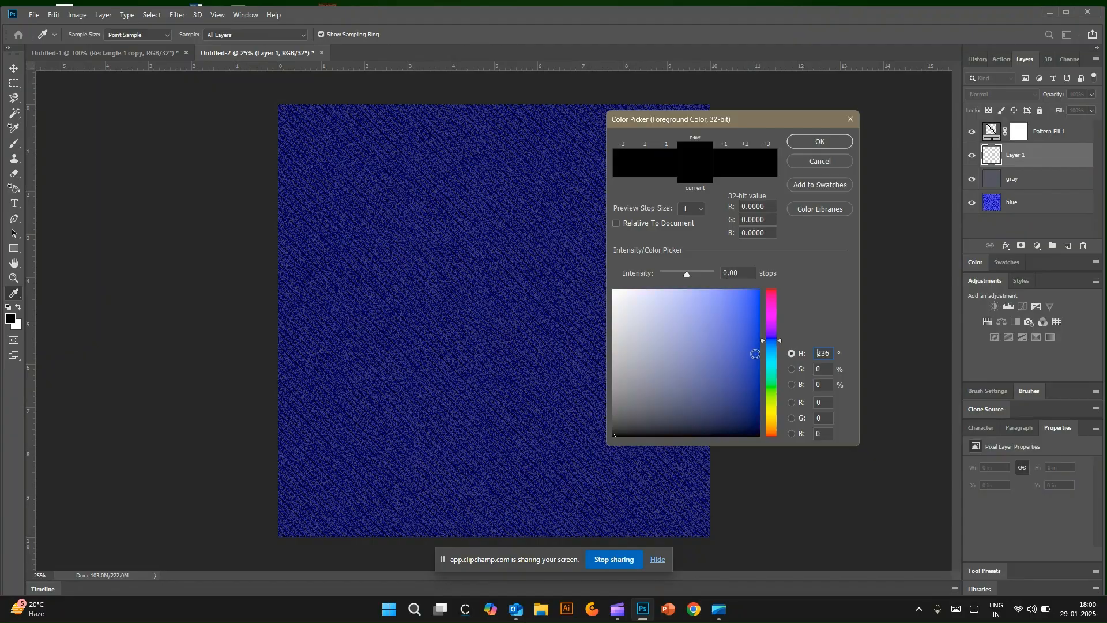
drag(753, 410, 749, 425)
click(836, 141)
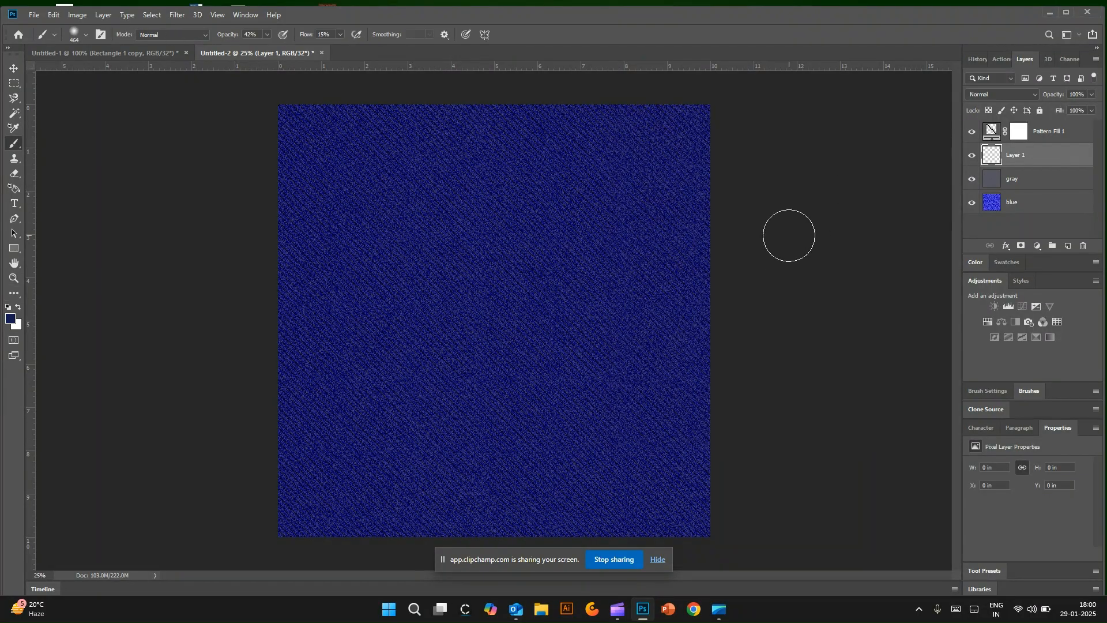
Step: Shade the texture's left and right edges in navy with a 1500 px soft brush, and make white the foreground color
key(bracketright)
key(bracketright)
key(bracketright)
key(bracketright)
key(bracketright)
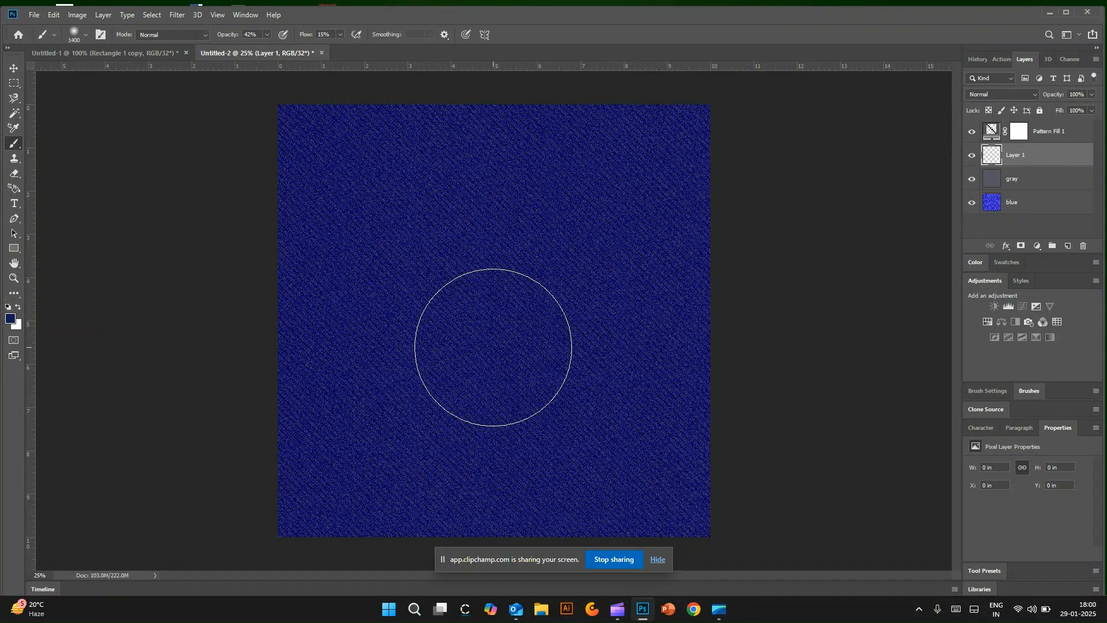
mouse_move(267, 144)
mouse_down()
mouse_move(310, 144)
mouse_move(291, 196)
mouse_move(292, 172)
mouse_move(270, 332)
mouse_move(281, 485)
mouse_move(275, 418)
mouse_move(308, 575)
mouse_move(301, 193)
mouse_up()
mouse_move(680, 150)
mouse_down()
mouse_move(695, 193)
mouse_move(682, 457)
mouse_move(655, 519)
mouse_move(669, 472)
mouse_up()
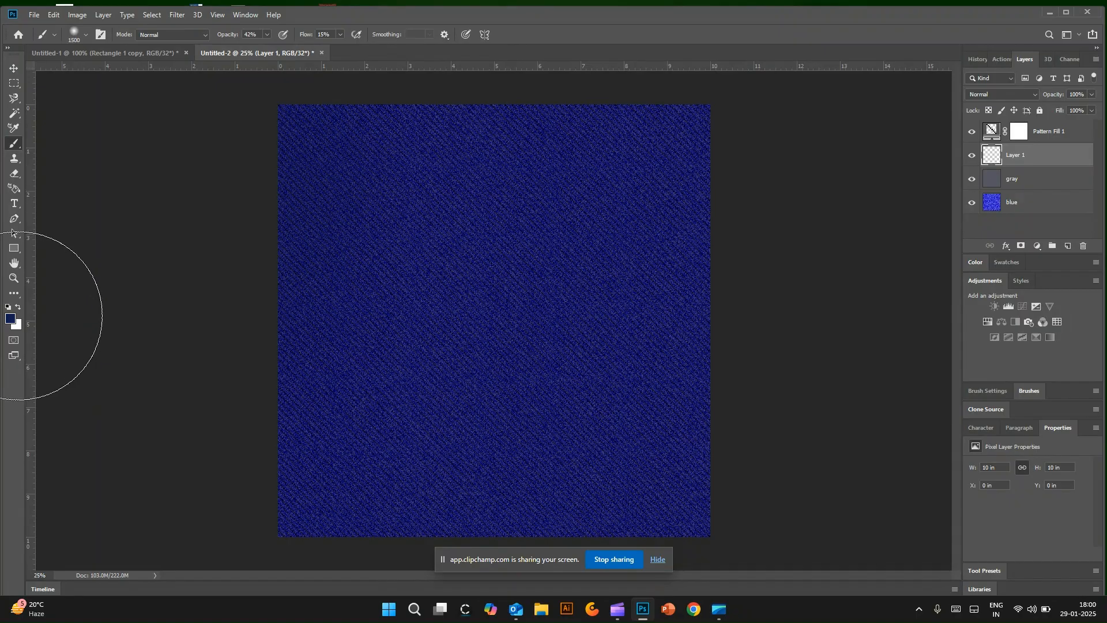
click(17, 308)
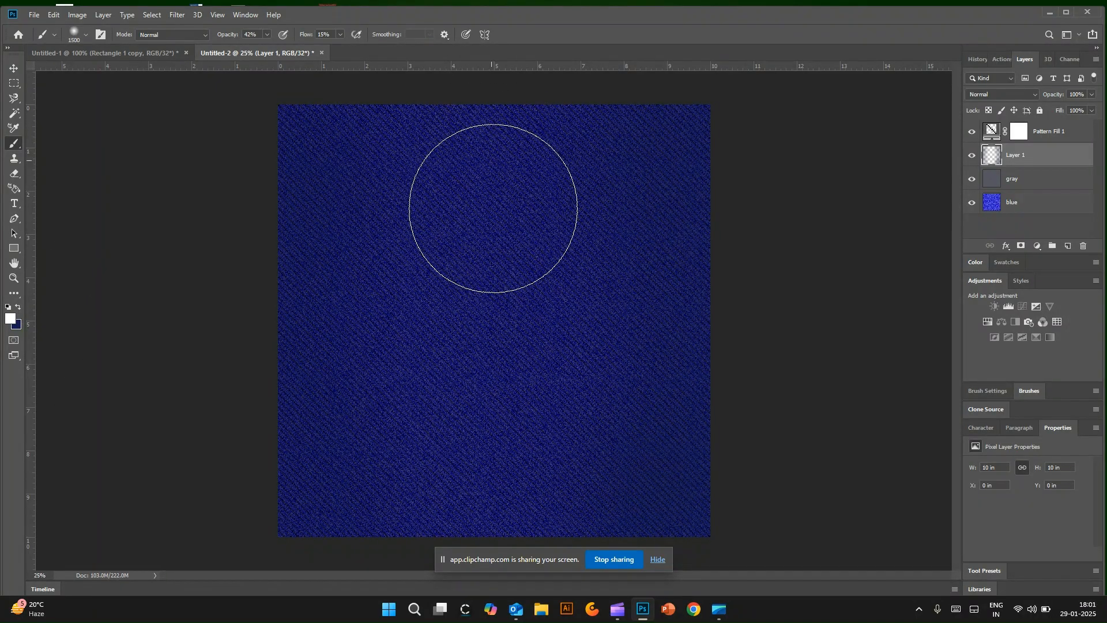
Step: Try soft white dabs at the upper center of the texture at 42% brush opacity, and undo them
click(492, 166)
click(493, 236)
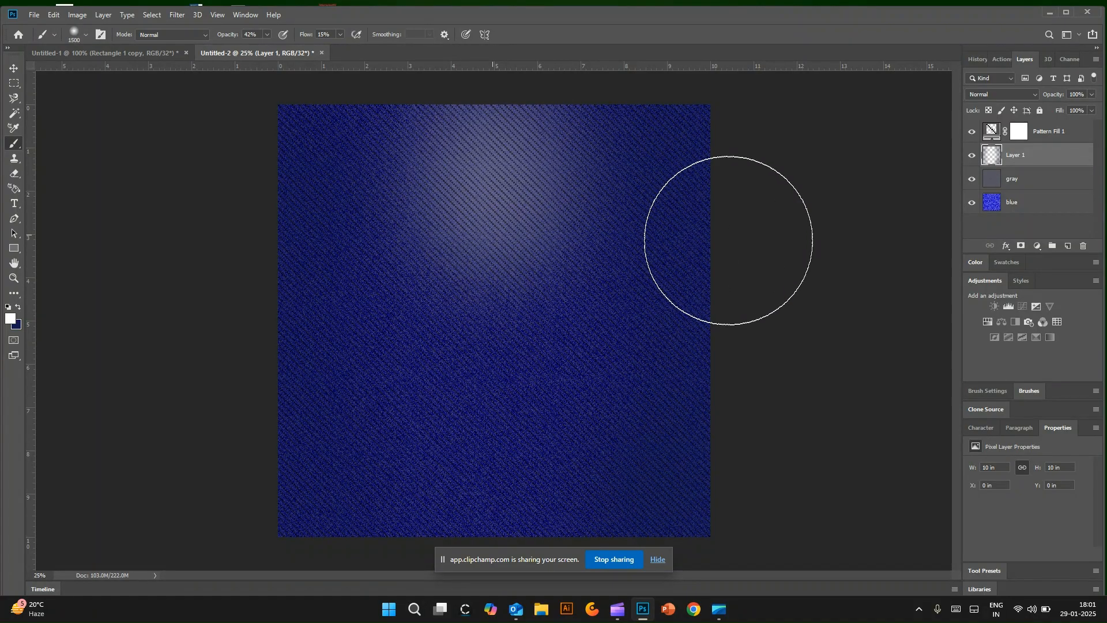
key(ctrl+z)
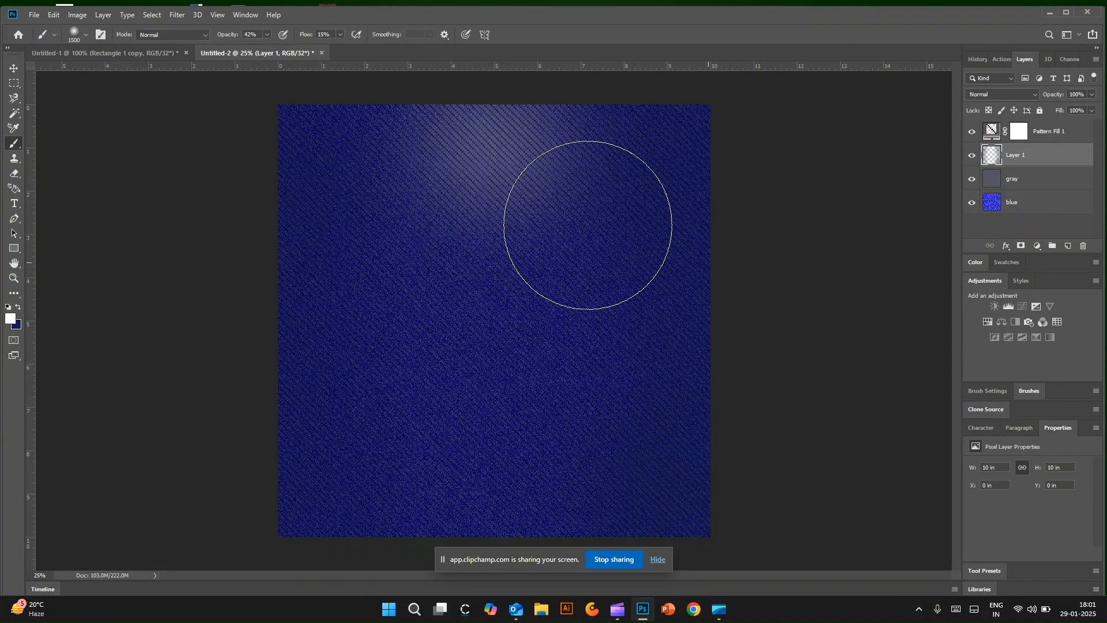
key(ctrl+z)
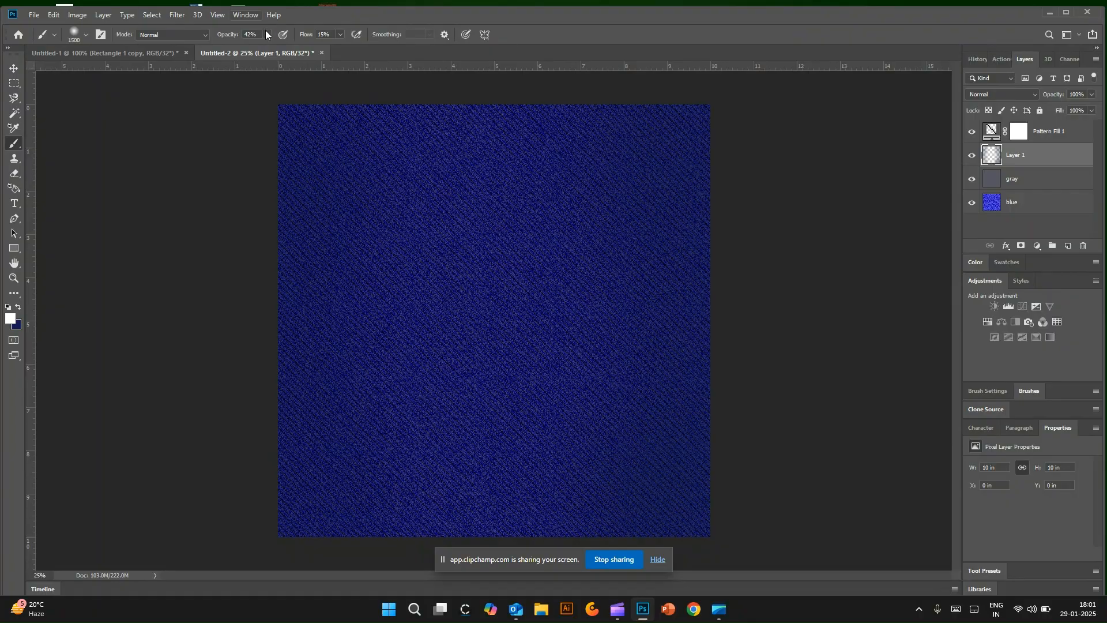
Step: Lower the brush opacity to 17% and paint a soft white highlight down the vertical center of the texture
click(266, 34)
click(479, 312)
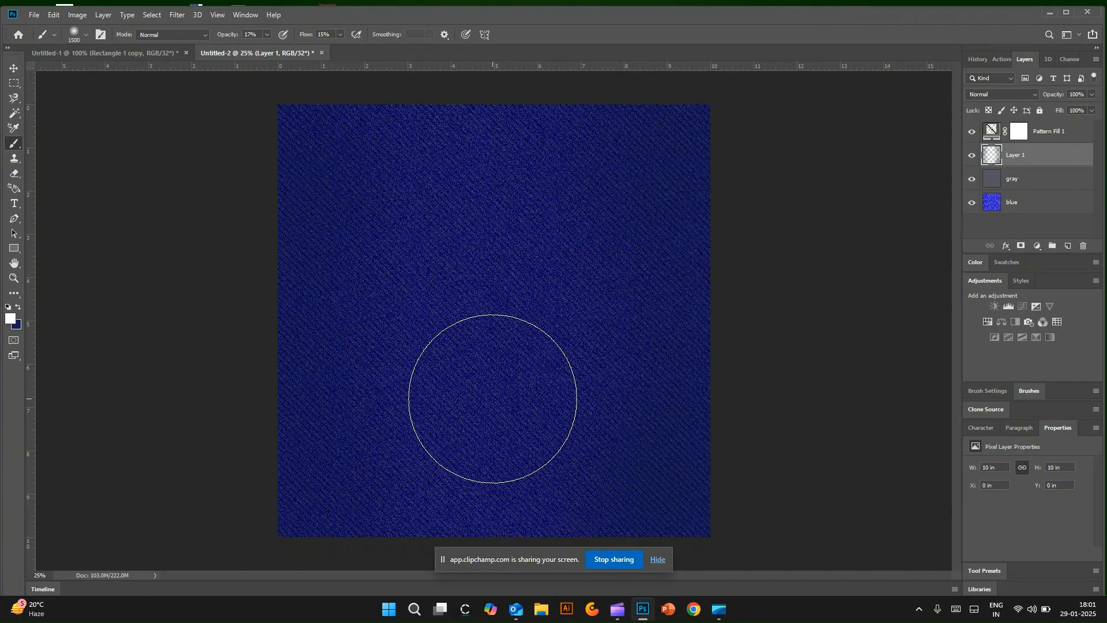
drag(492, 216, 493, 398)
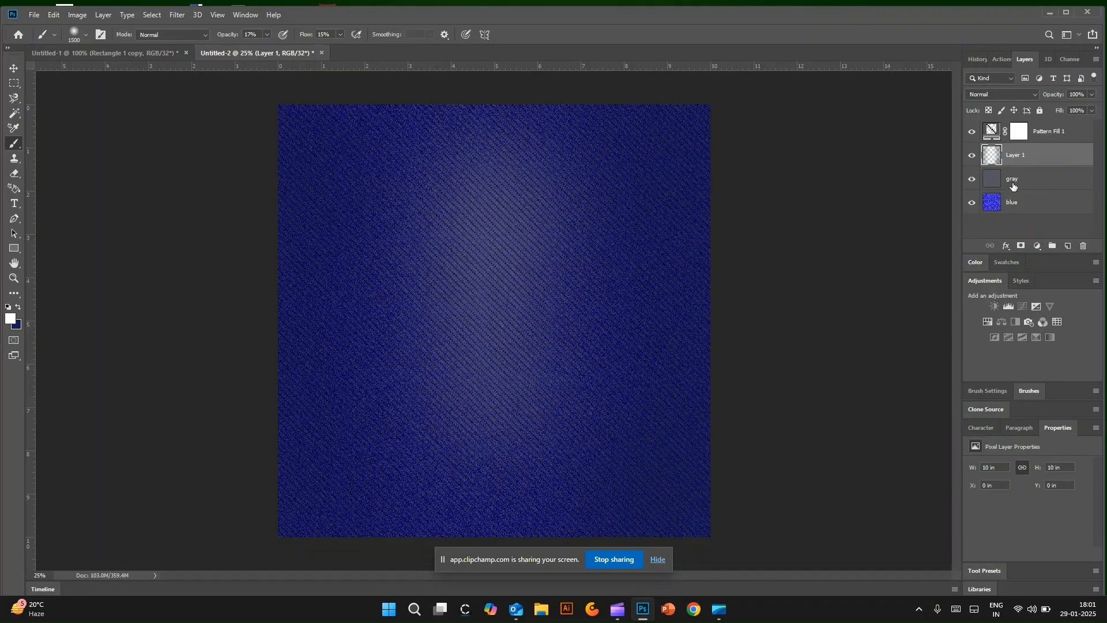
Step: Hide and reshow the gray layer to compare the denim with and without it
click(972, 180)
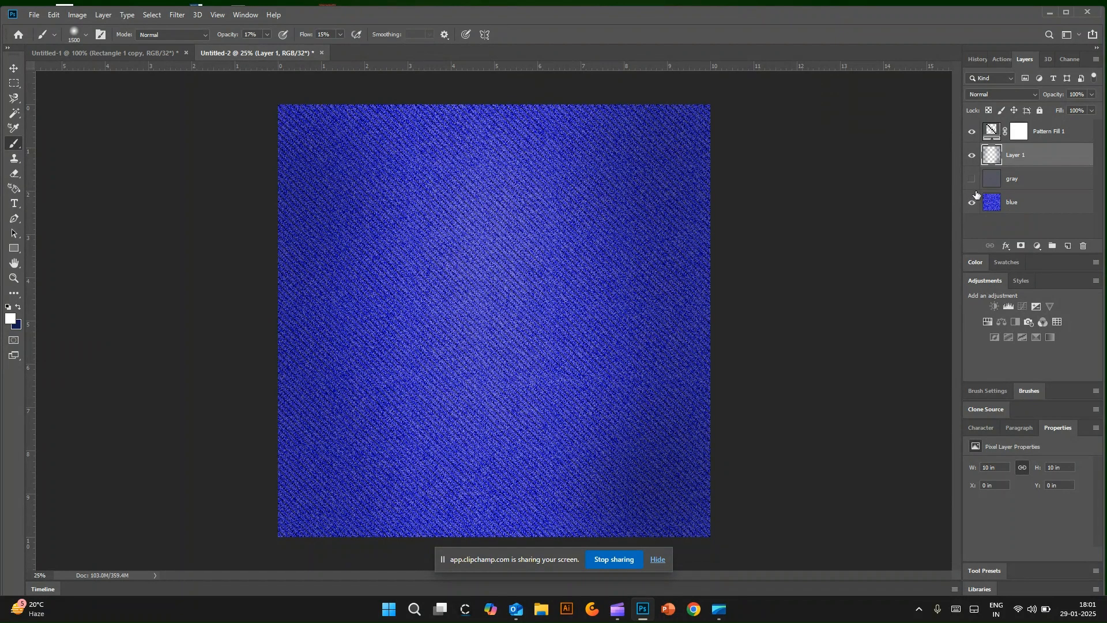
click(972, 183)
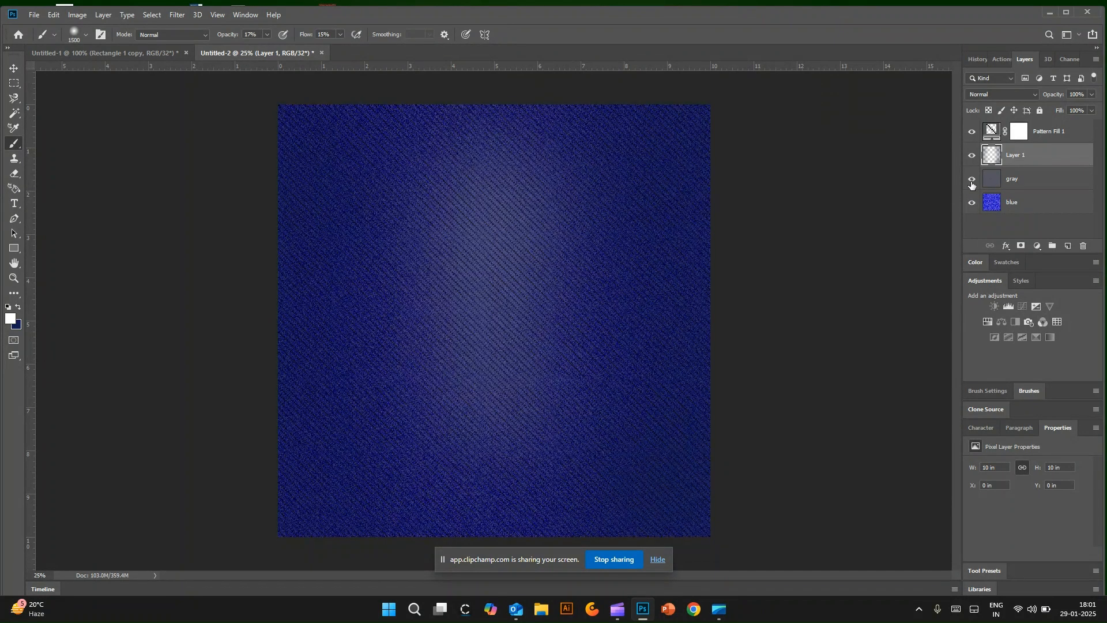